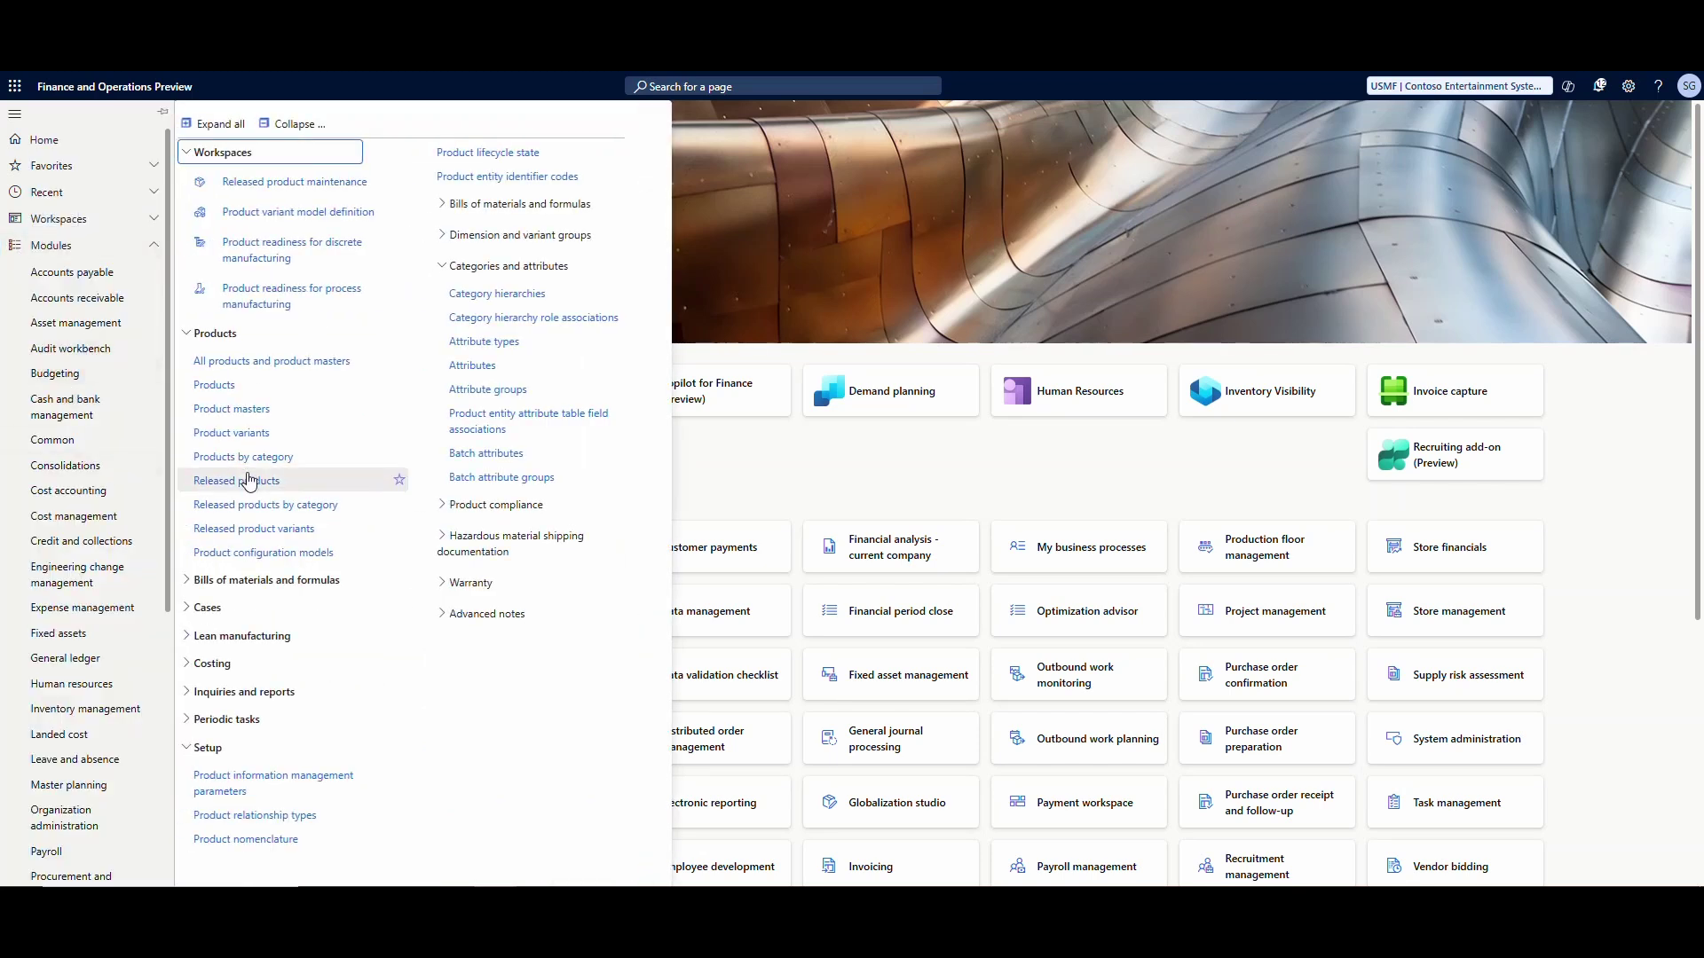
Filter Released products on TFW42993 and open the Water Pump product details
left_click(249, 480)
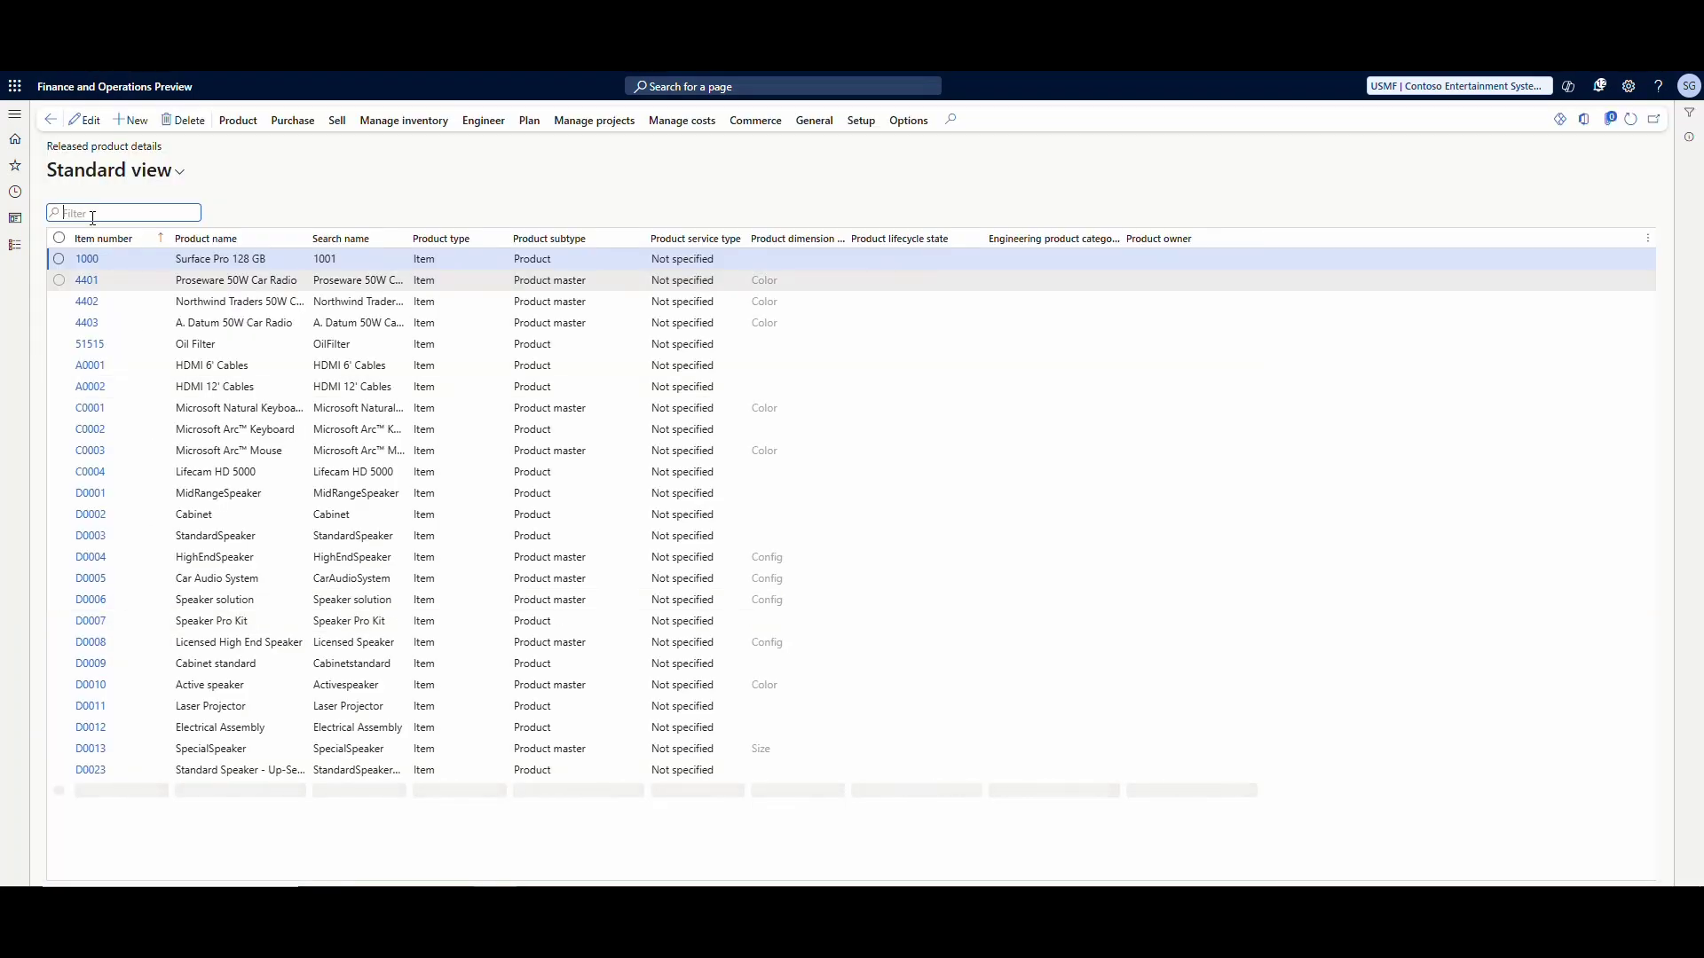
type("TFW42993")
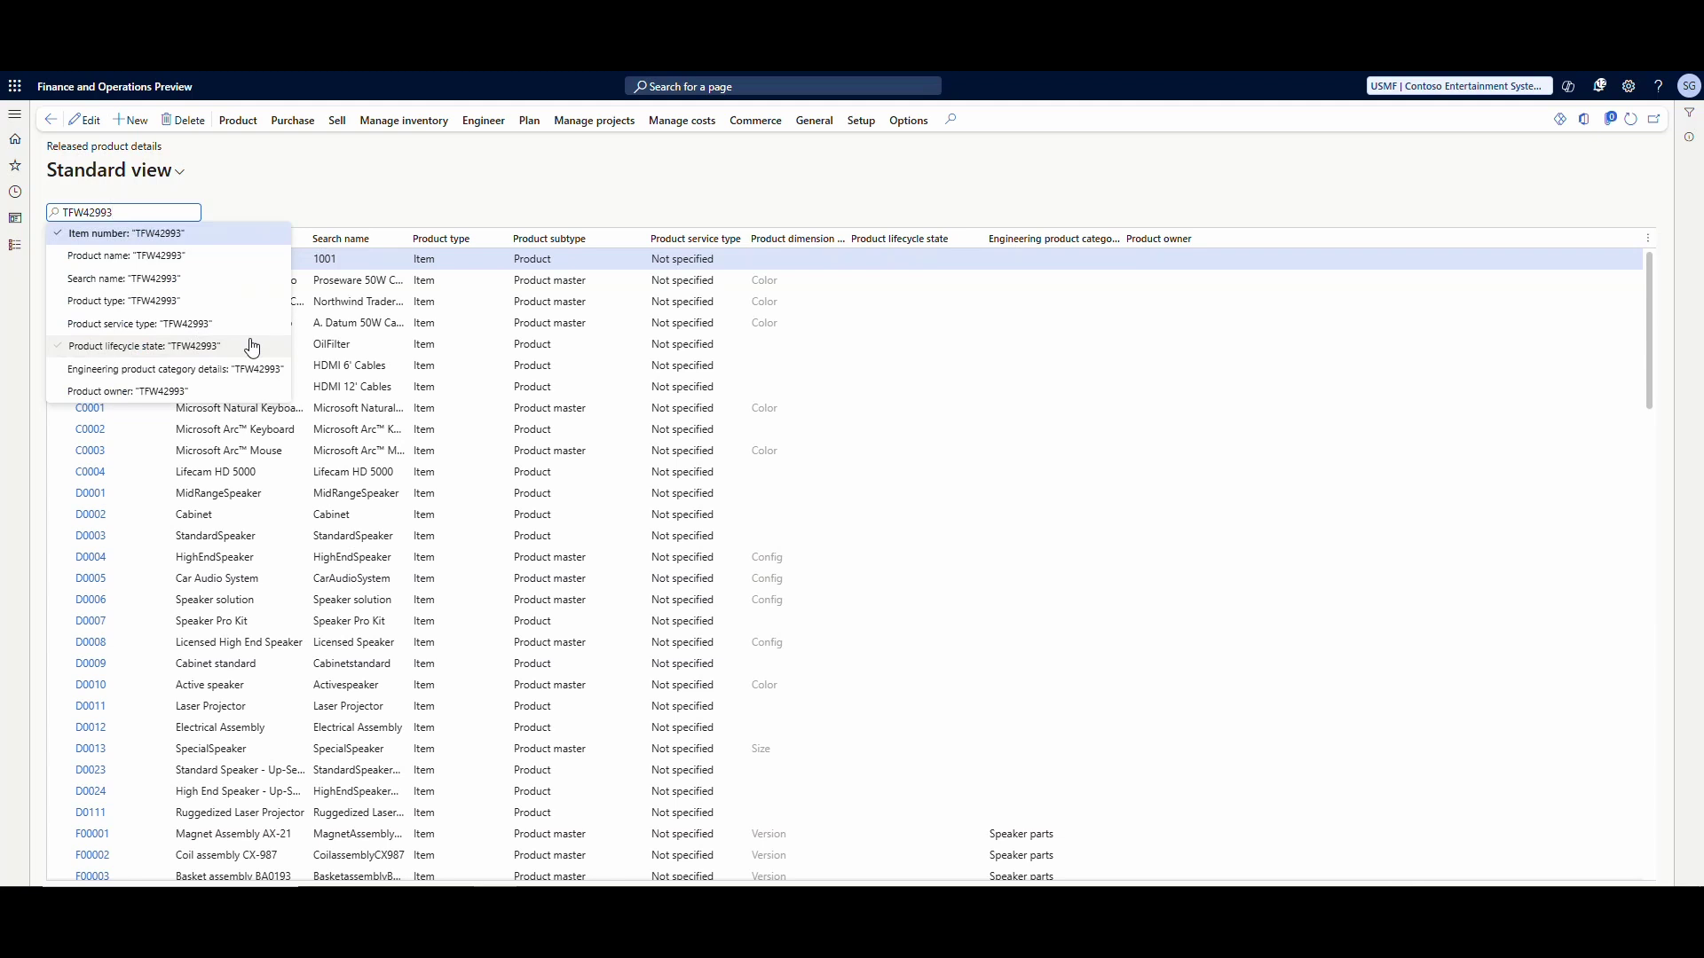
left_click(251, 345)
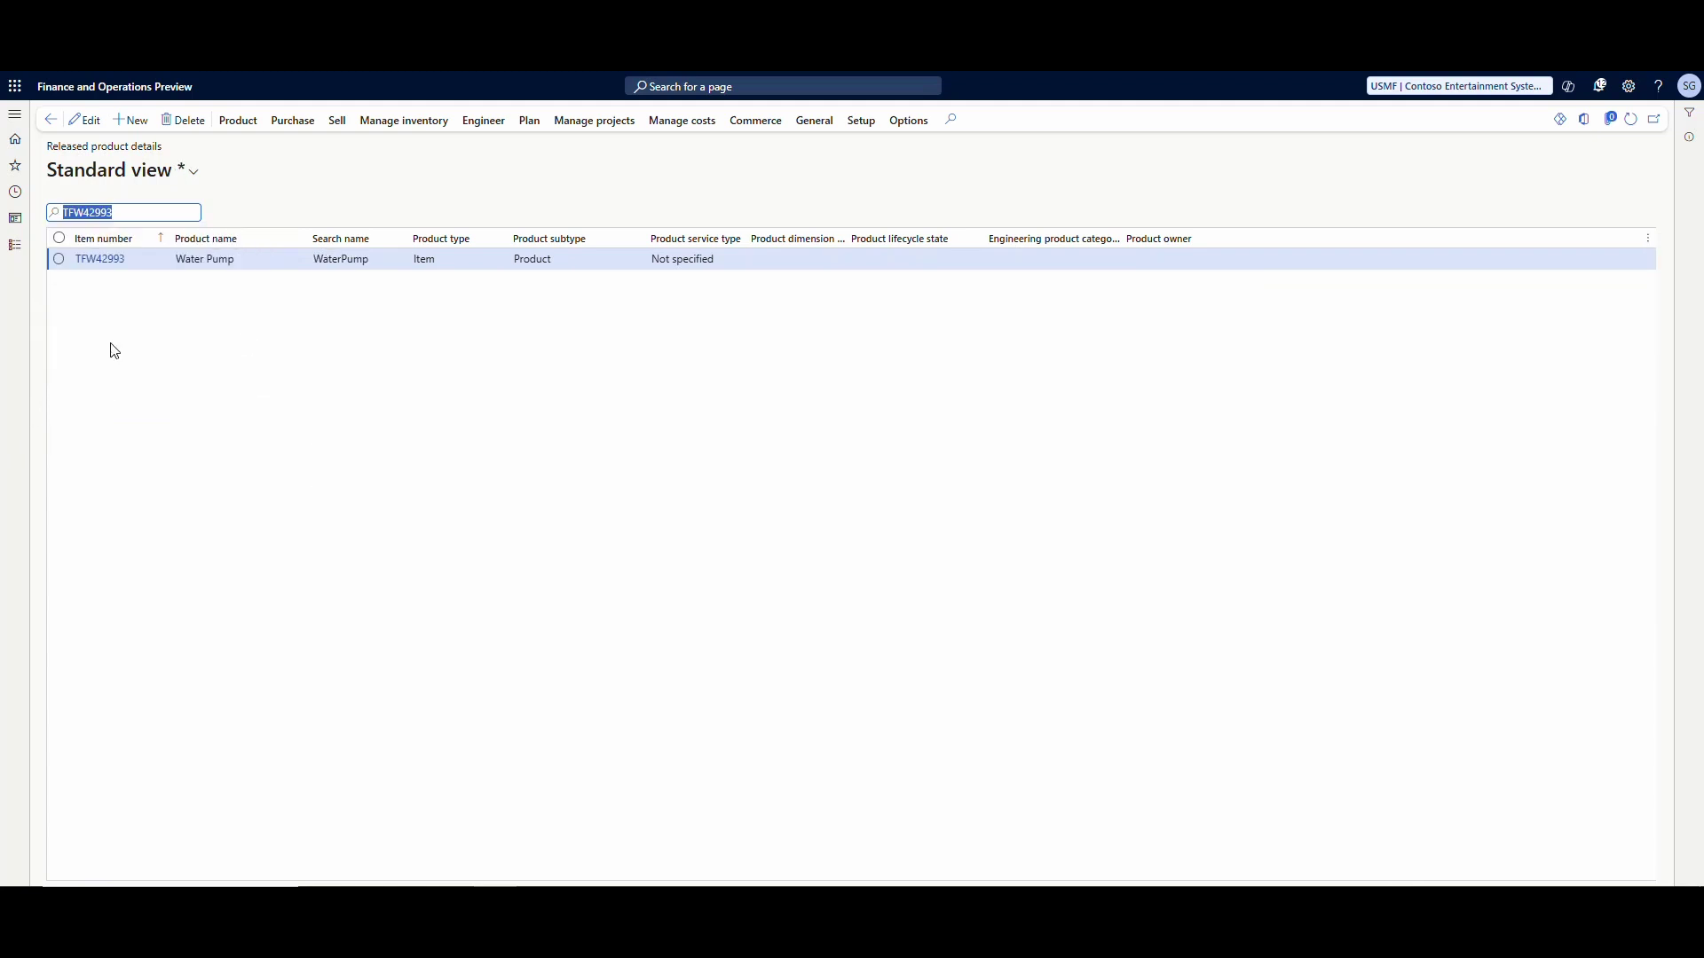
left_click(97, 268)
left_click(97, 268)
scroll(148, 484, "down", 10)
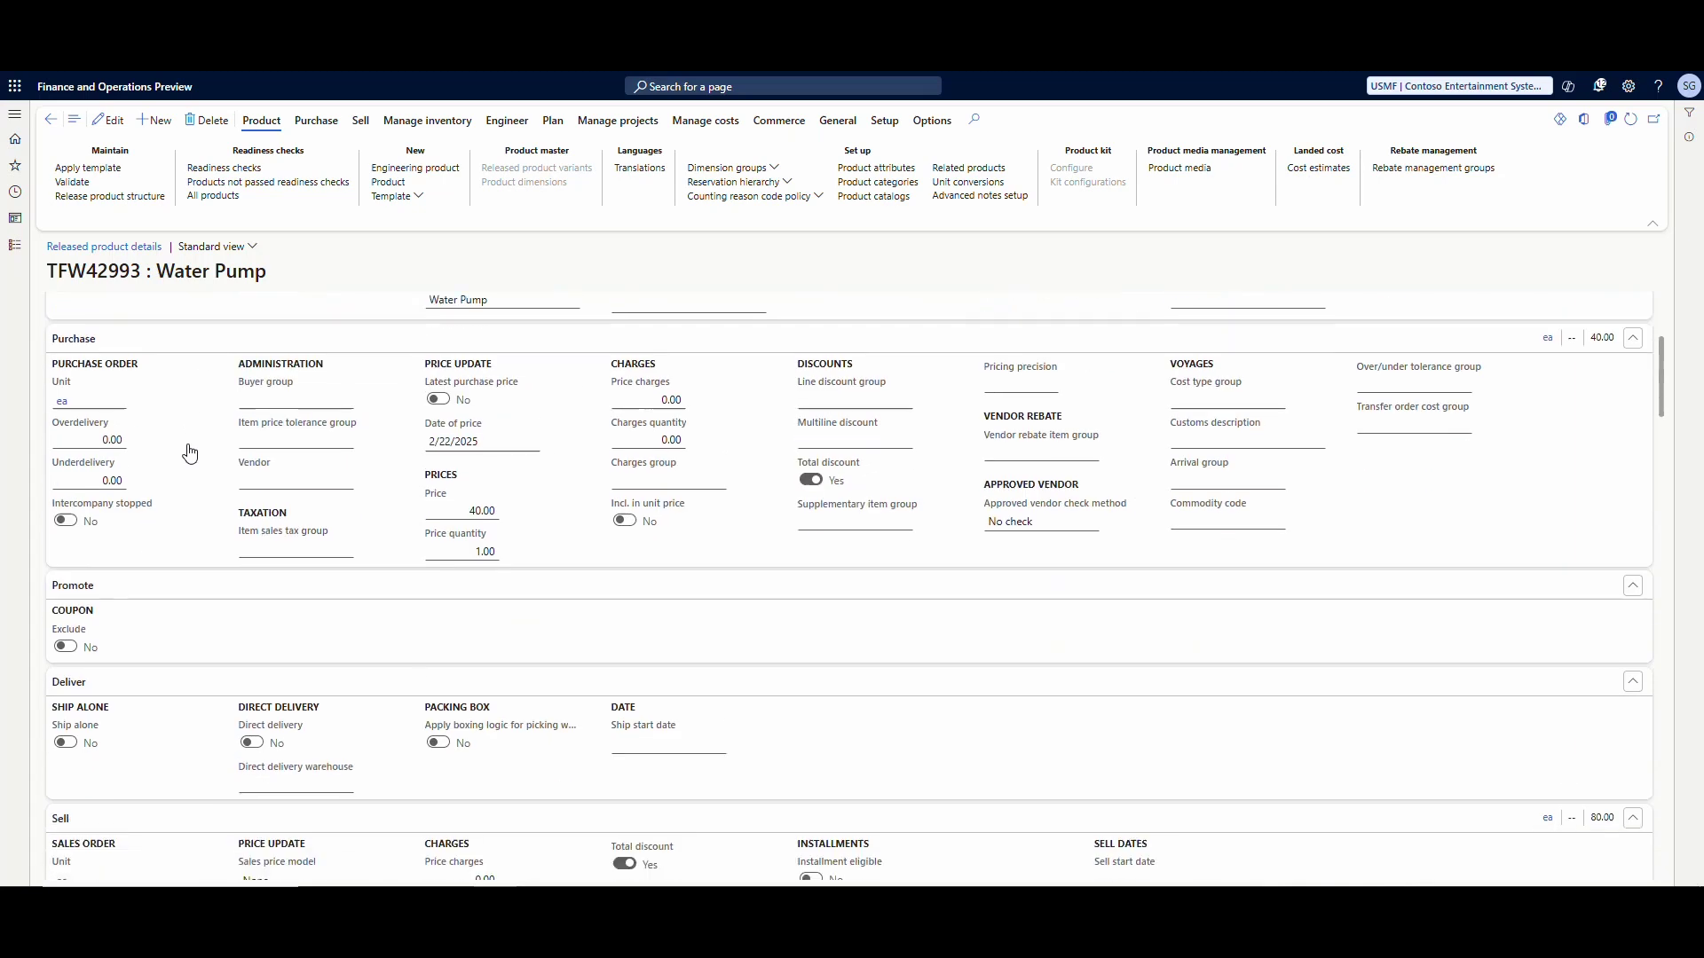
scroll(147, 483, "down", 2)
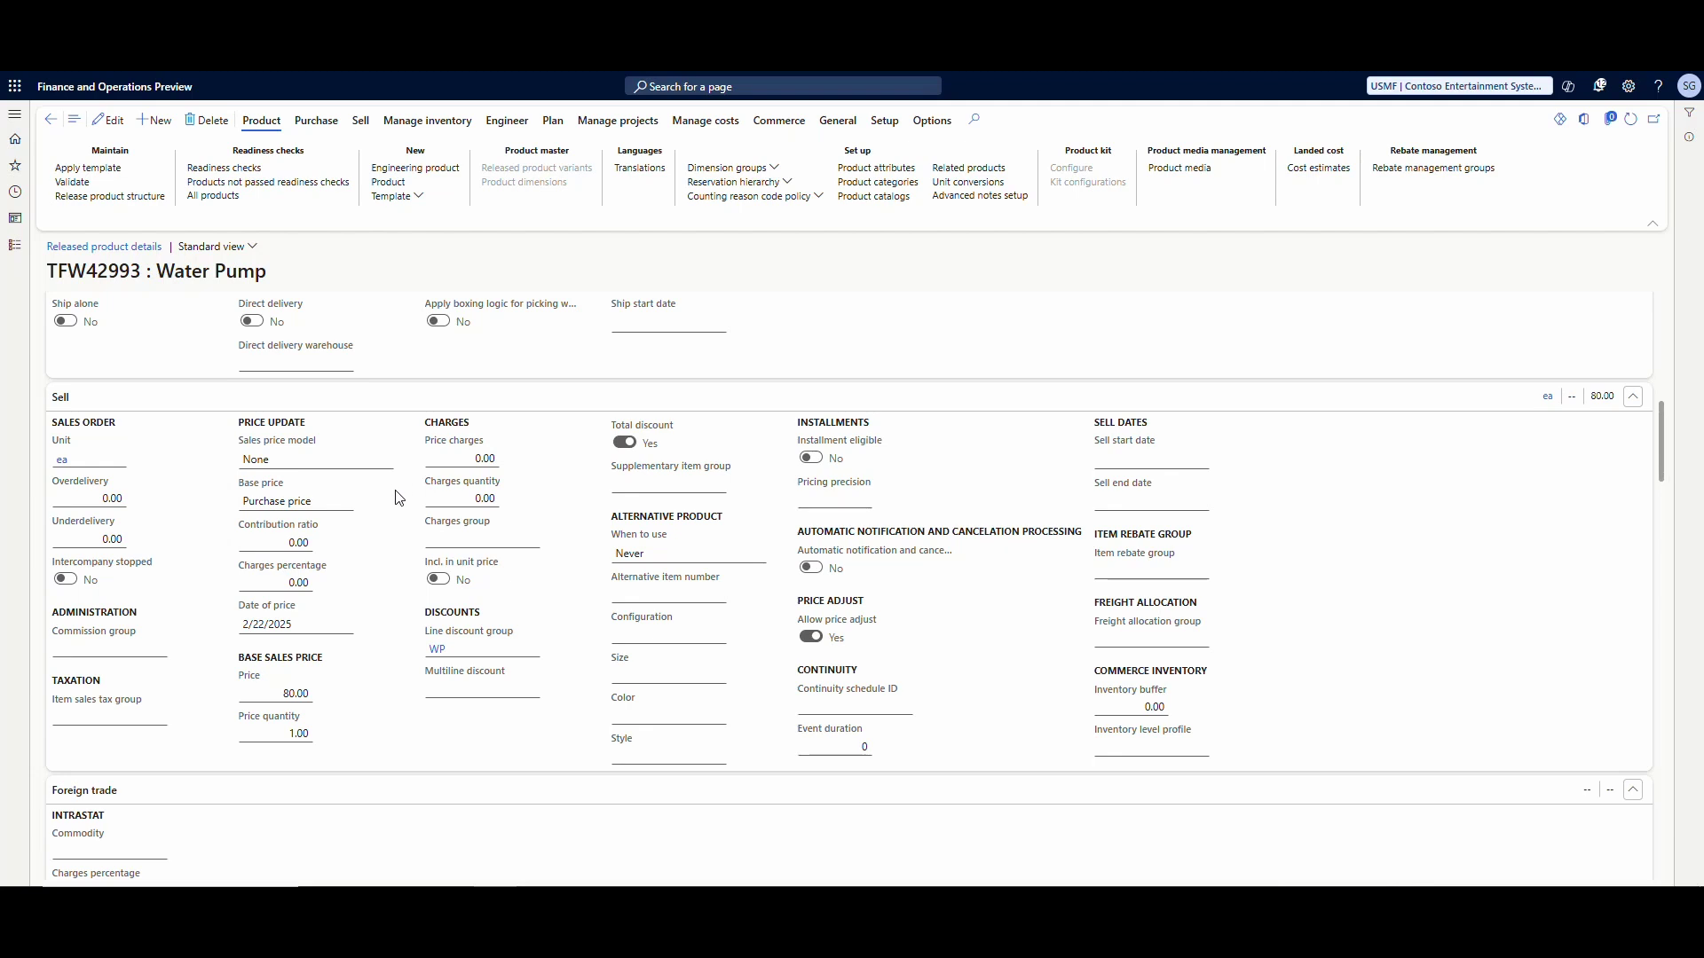
Check the Water Pump's 80.00 Sell price and empty trade agreements, then add a line on order 000885
left_click(361, 121)
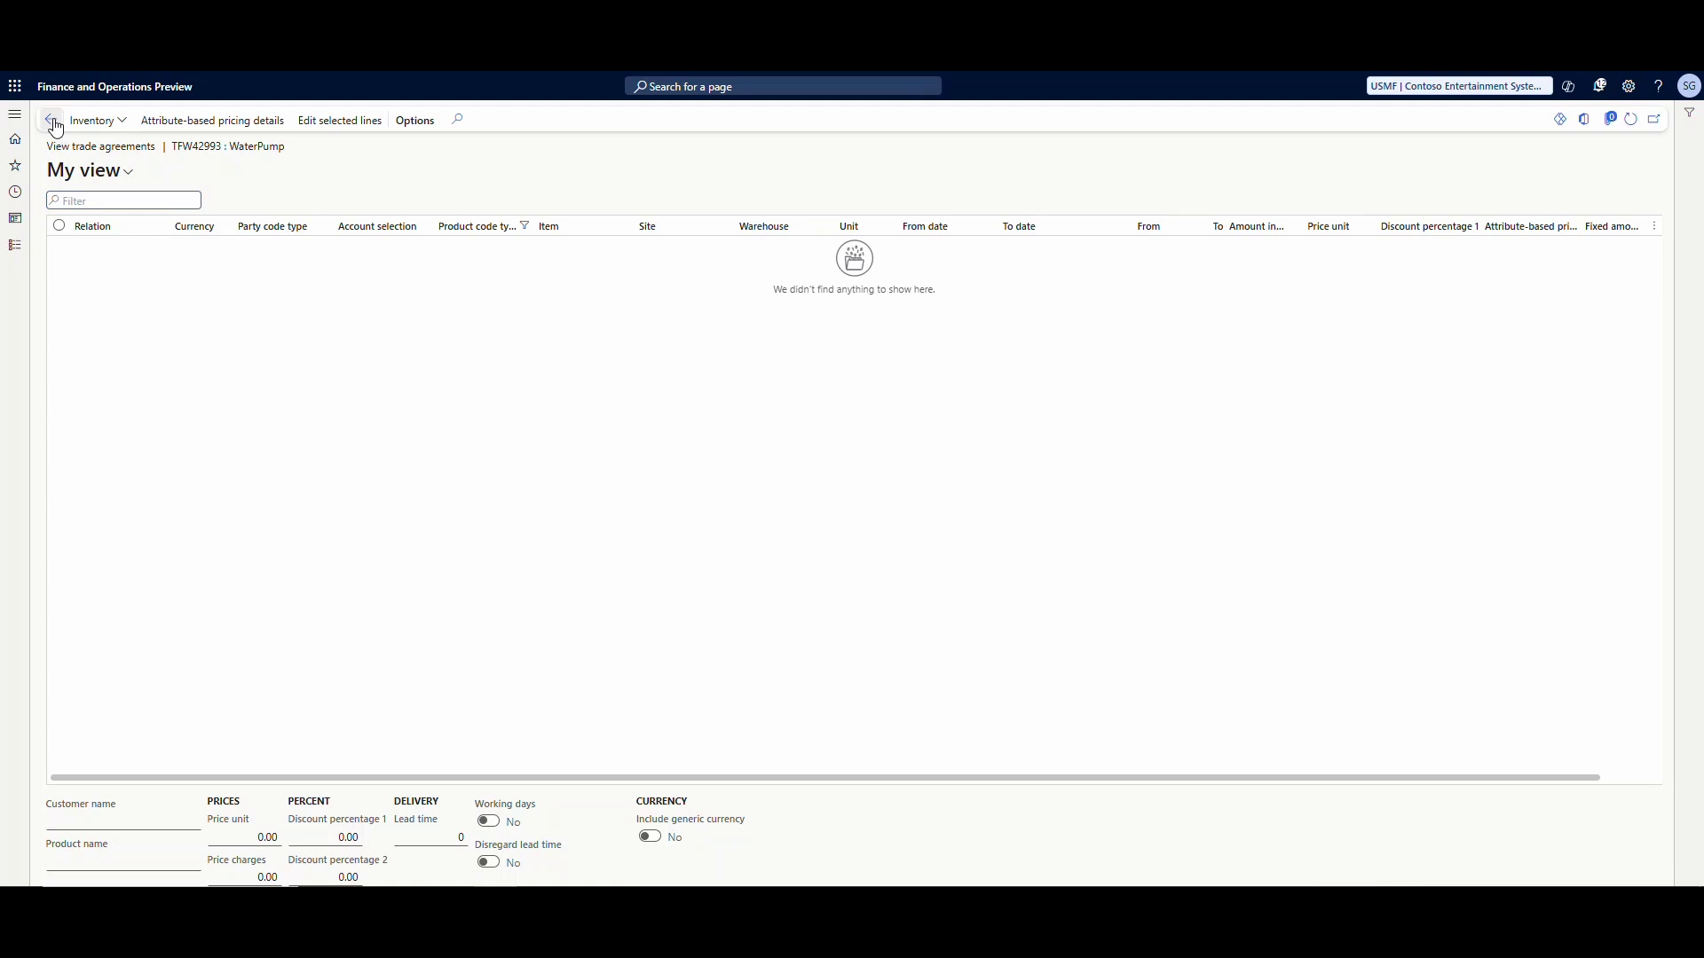
key("Escape")
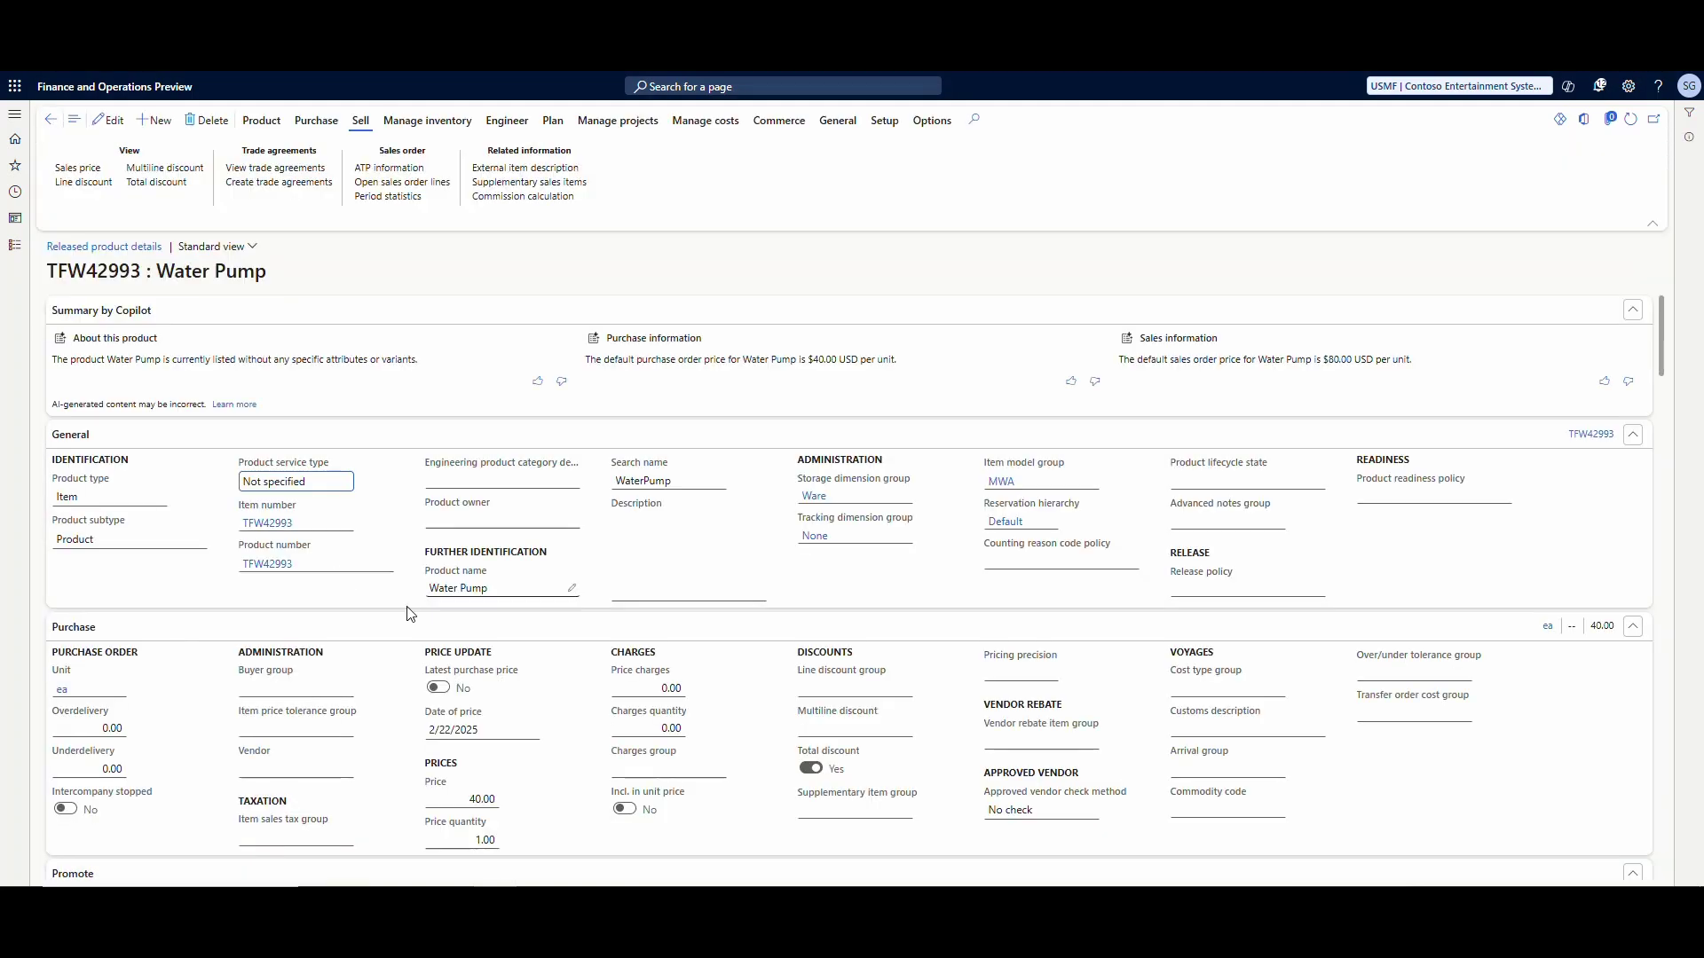
scroll(334, 648, "down", 10)
scroll(334, 649, "down", 3)
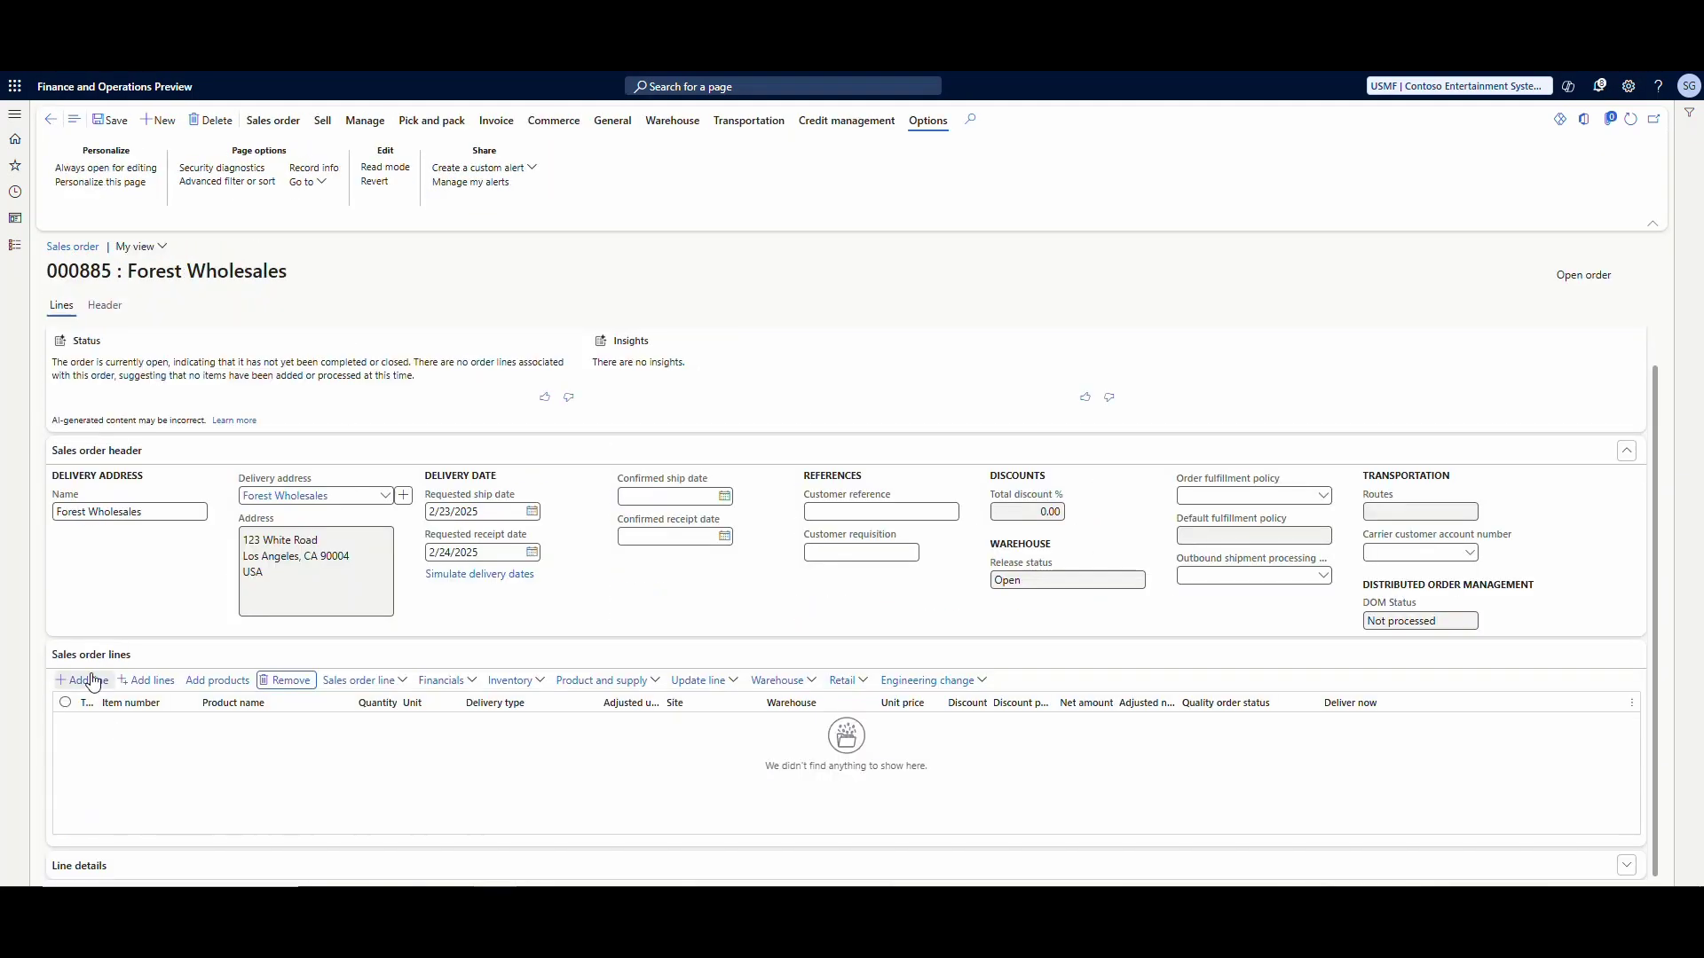
left_click(93, 681)
Enter item TFW42993 (Water Pump) on the new sales order line
type("TFW42993")
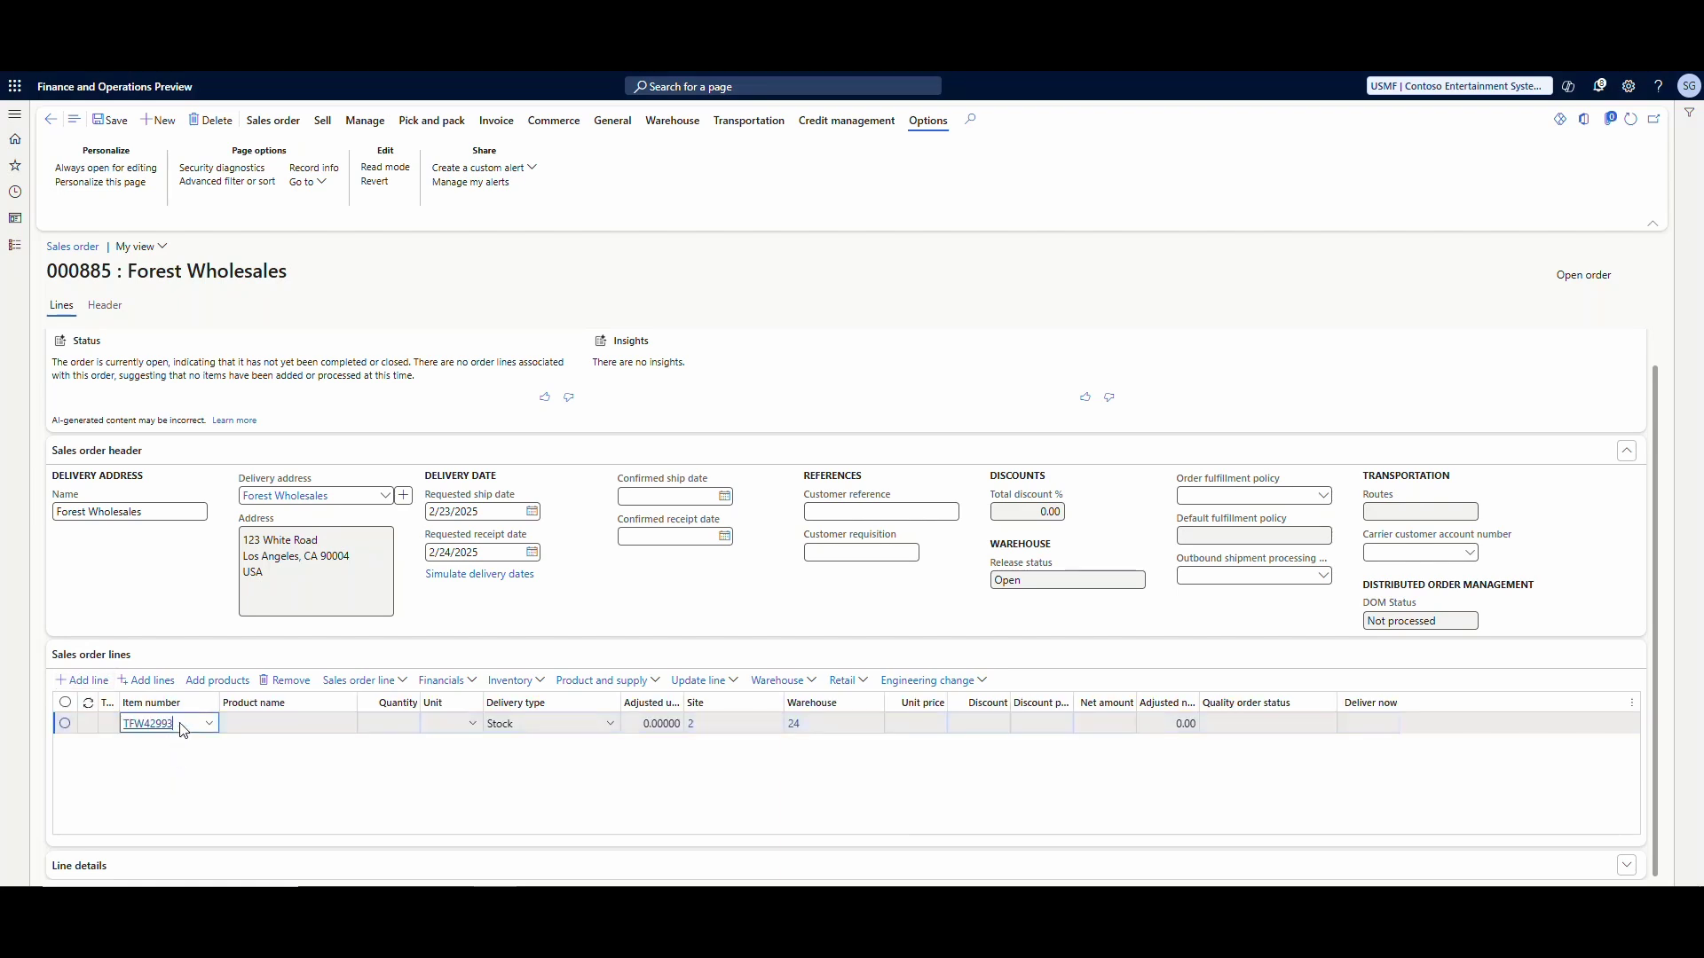
key("Tab")
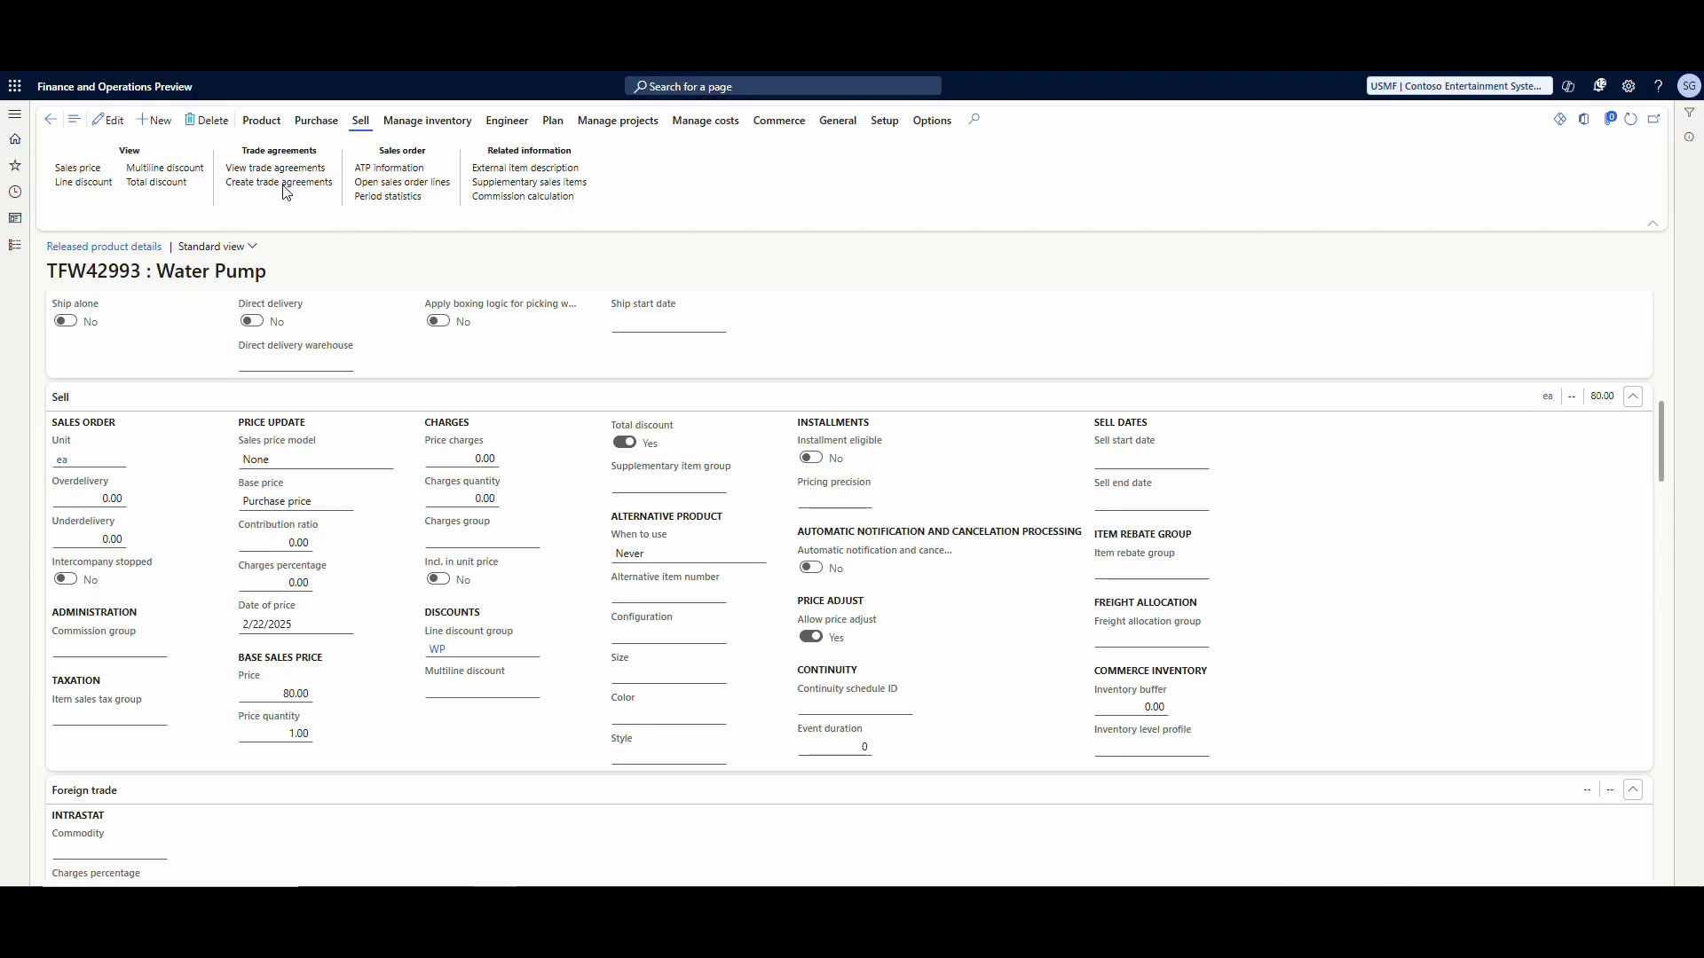
Create a new S_Price trade agreement journal for the Water Pump and open its lines
left_click(285, 187)
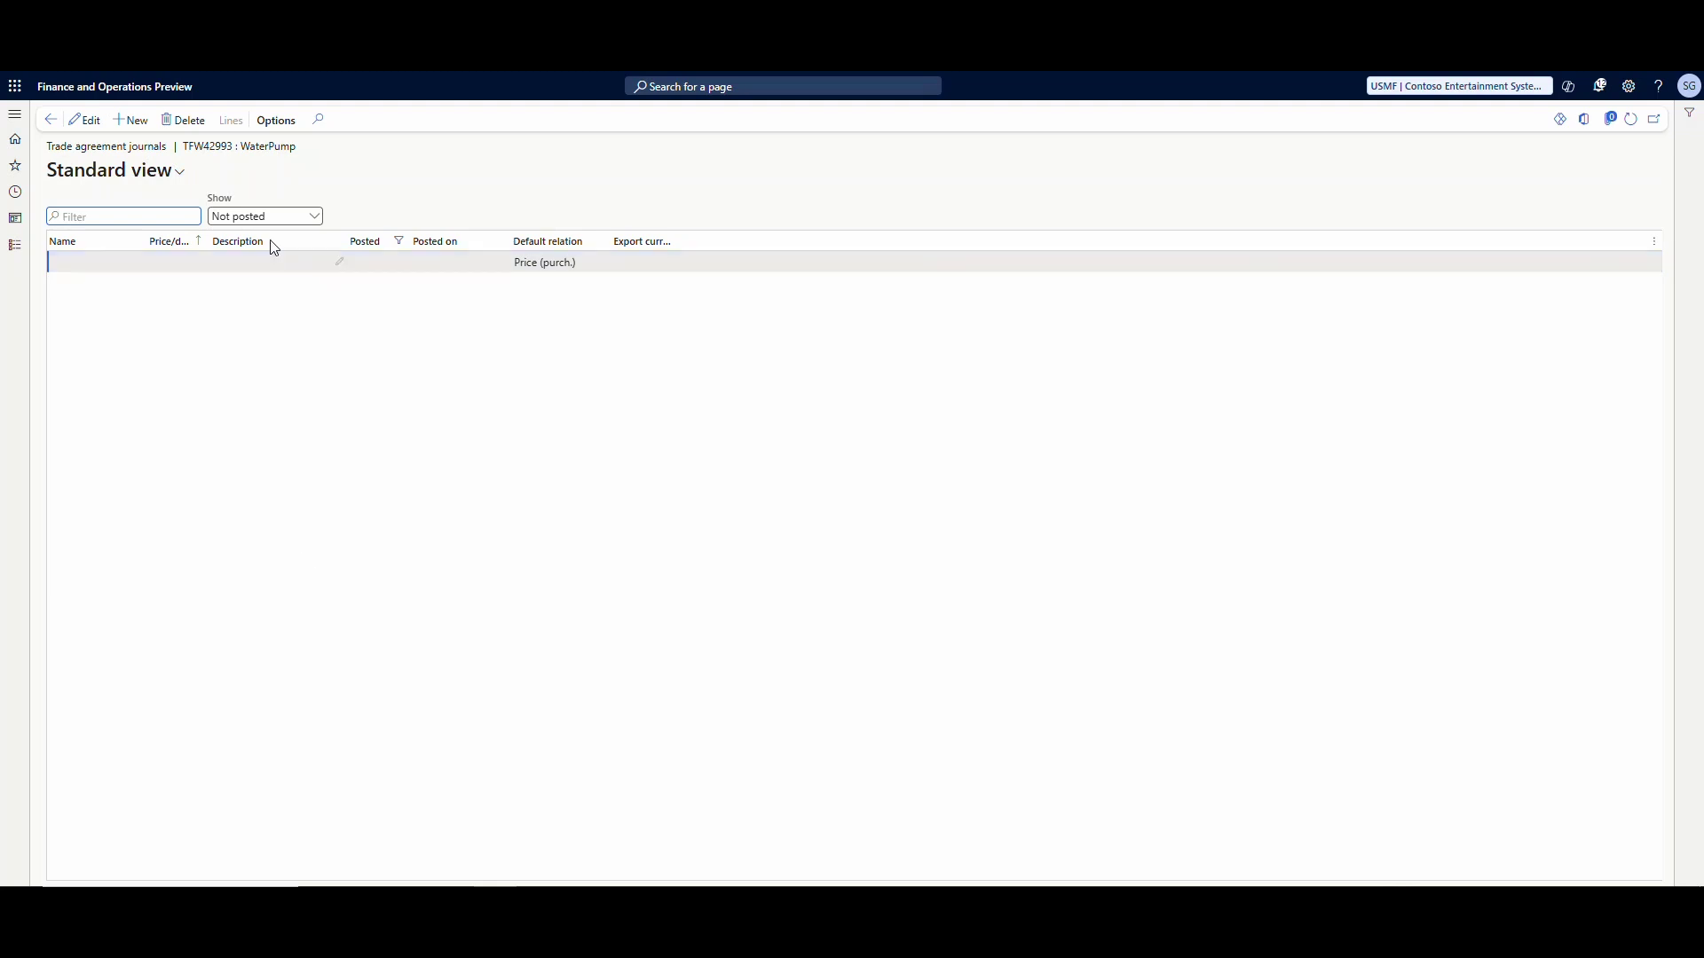
left_click(133, 119)
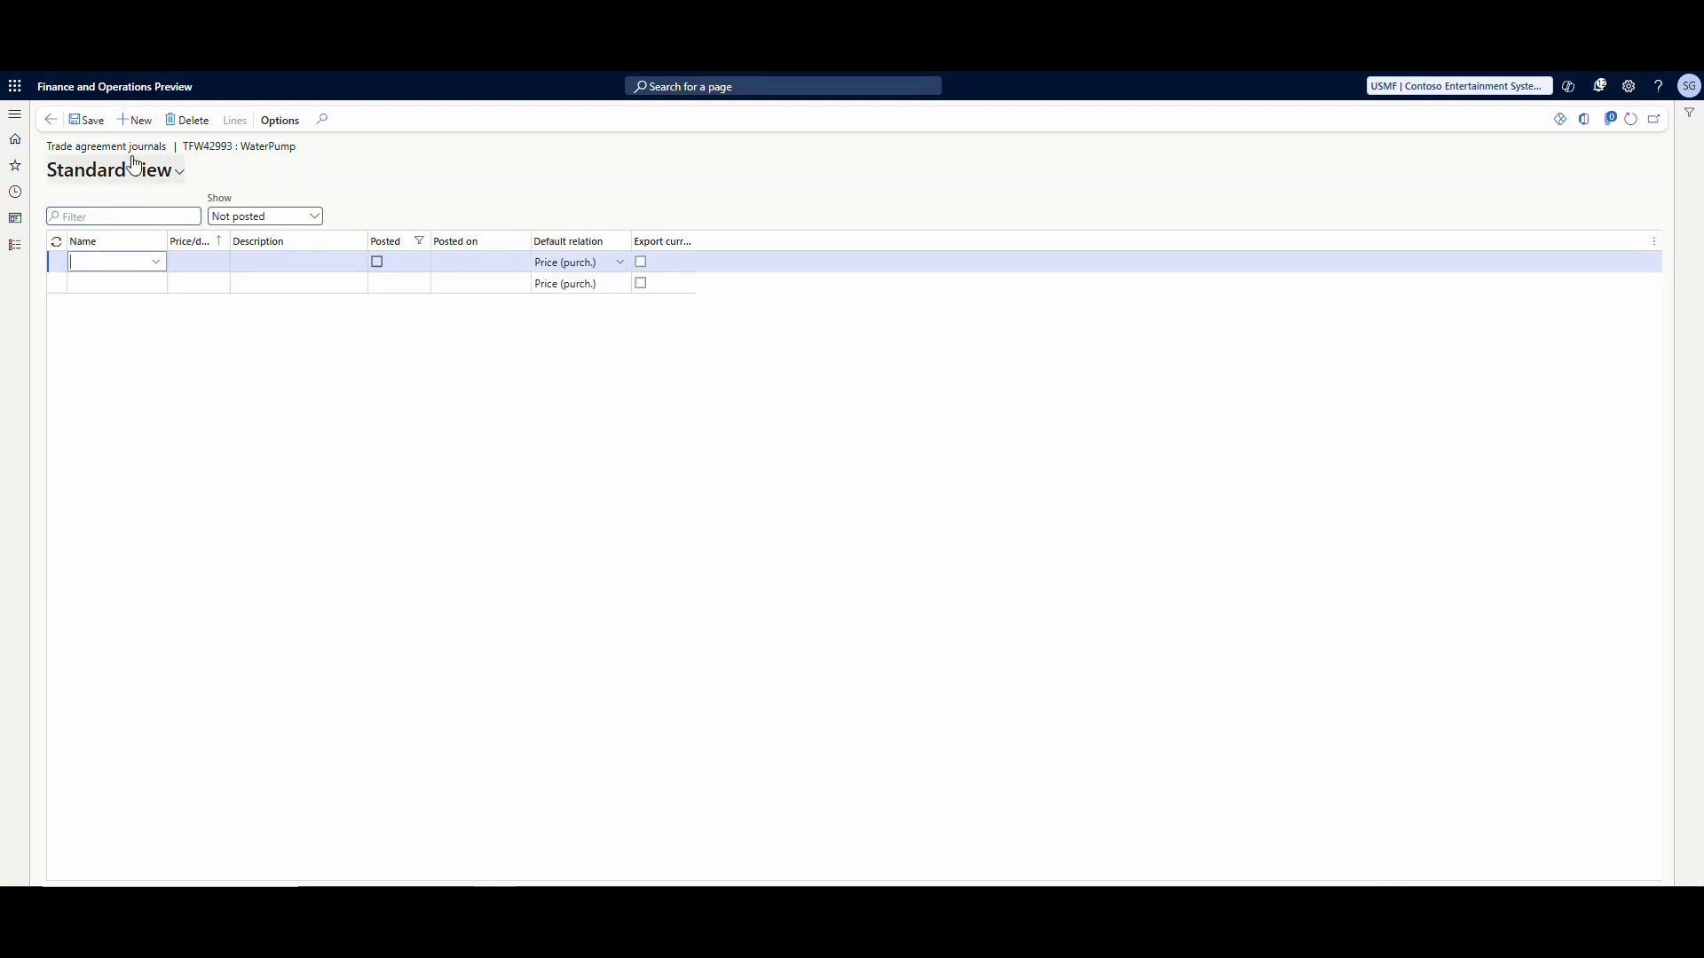
left_click(157, 263)
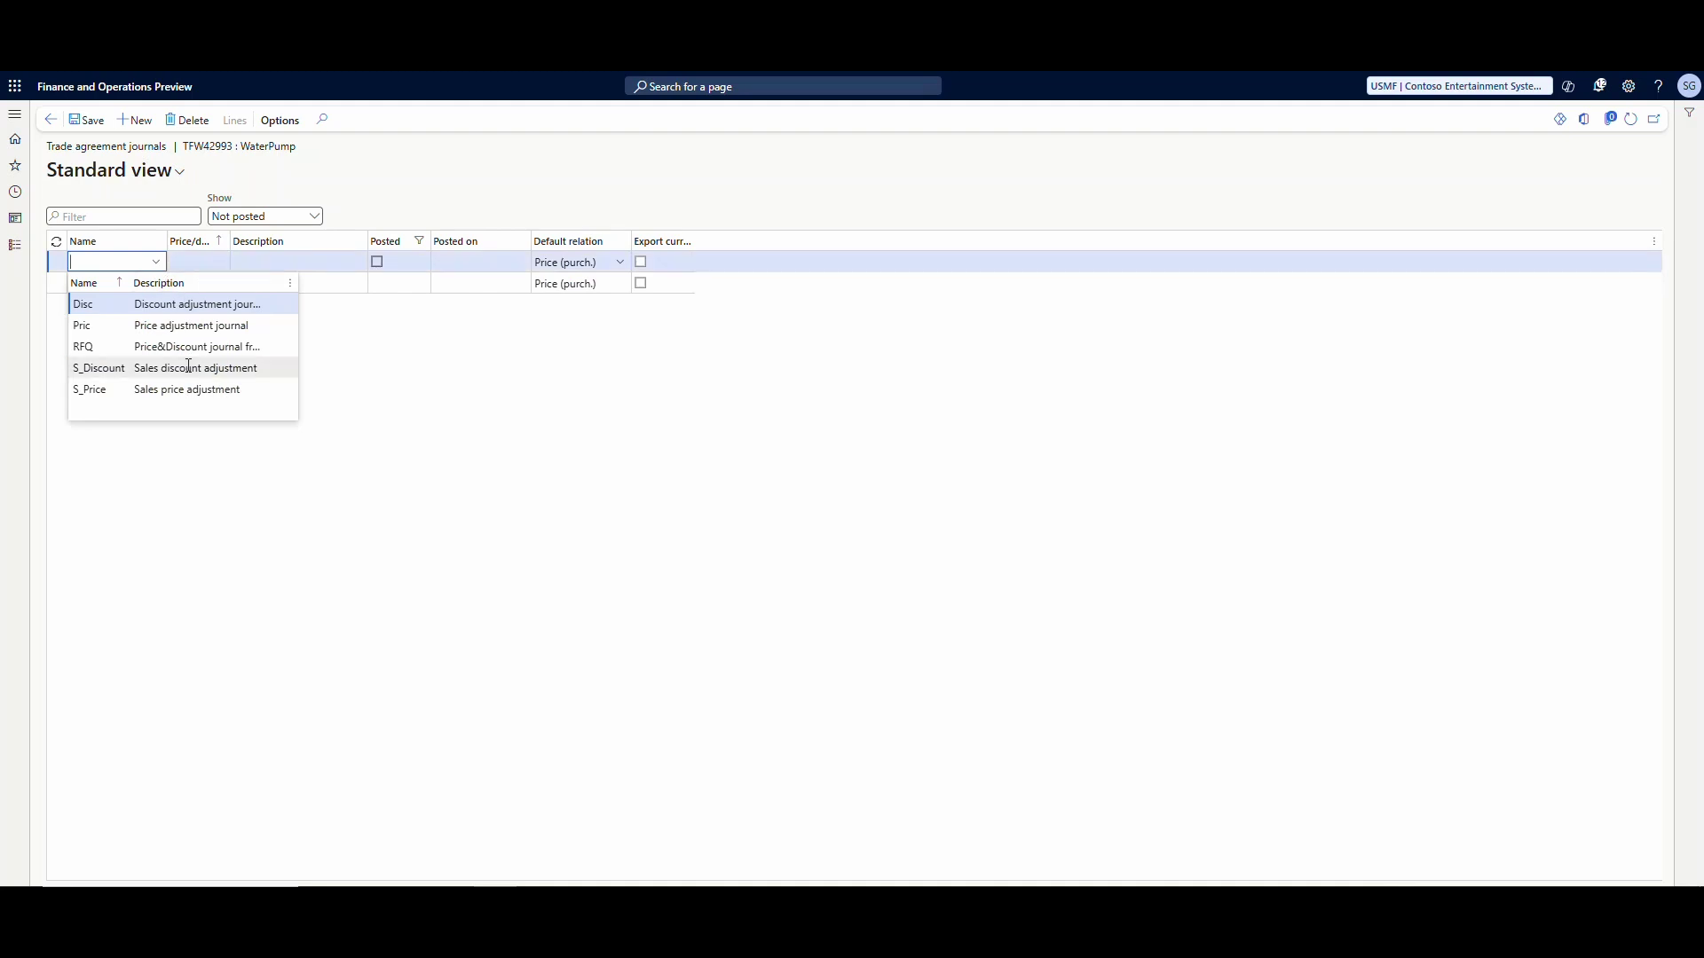
left_click(146, 391)
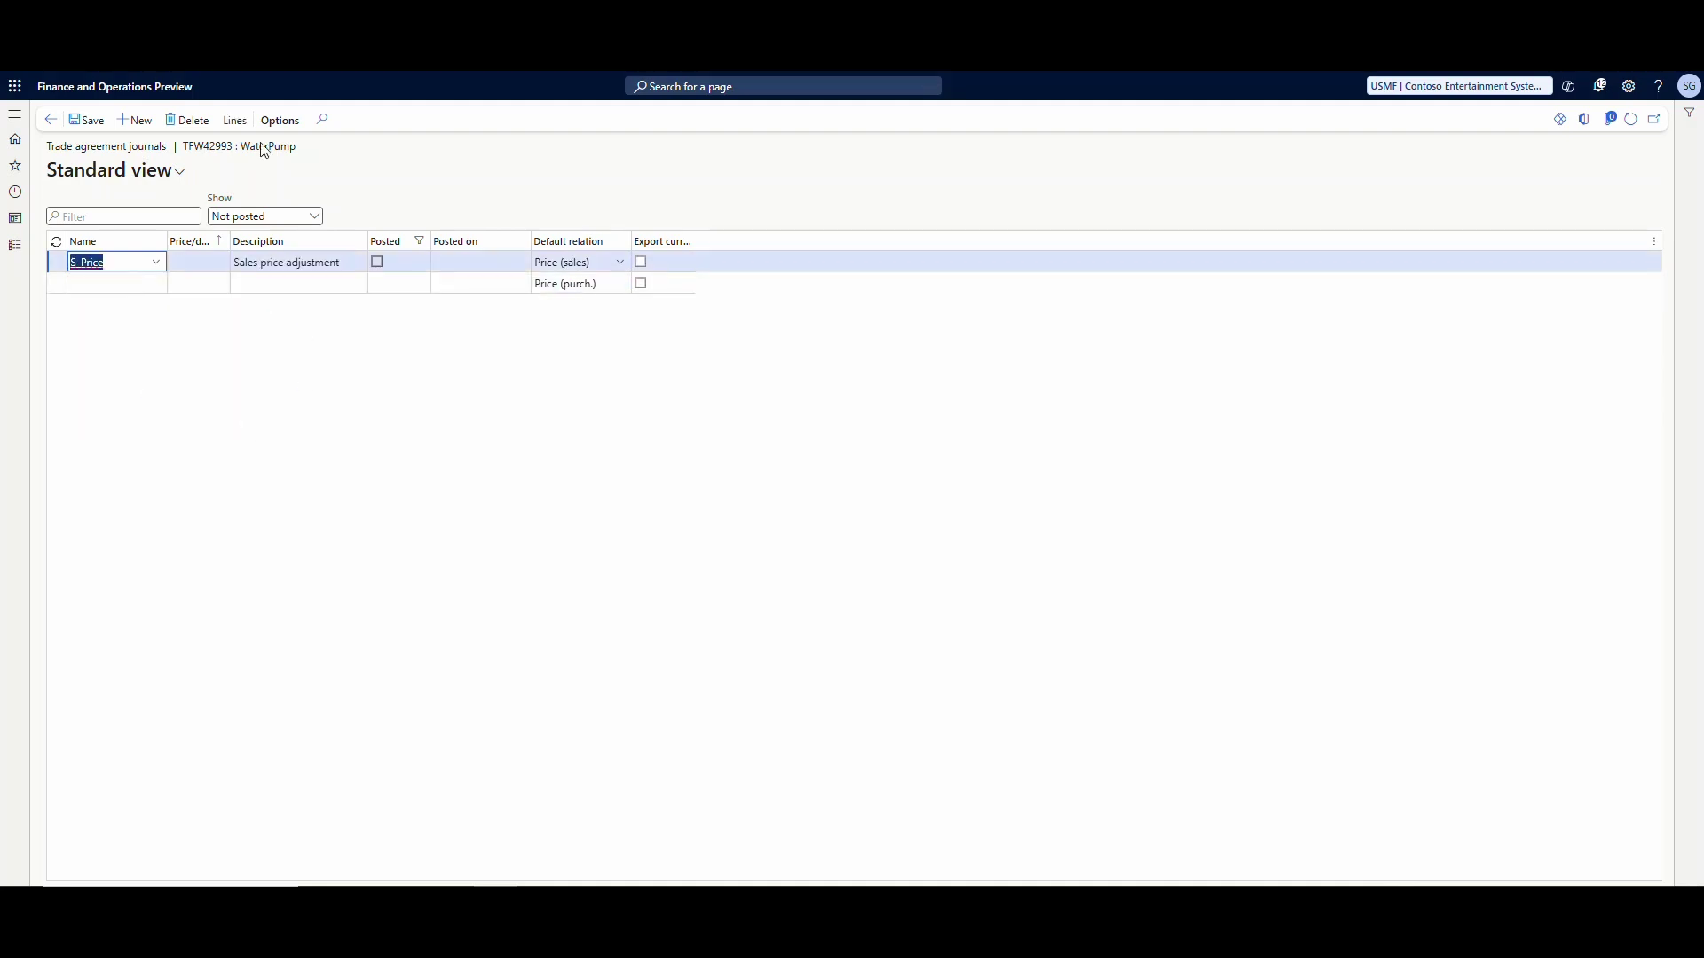
left_click(236, 121)
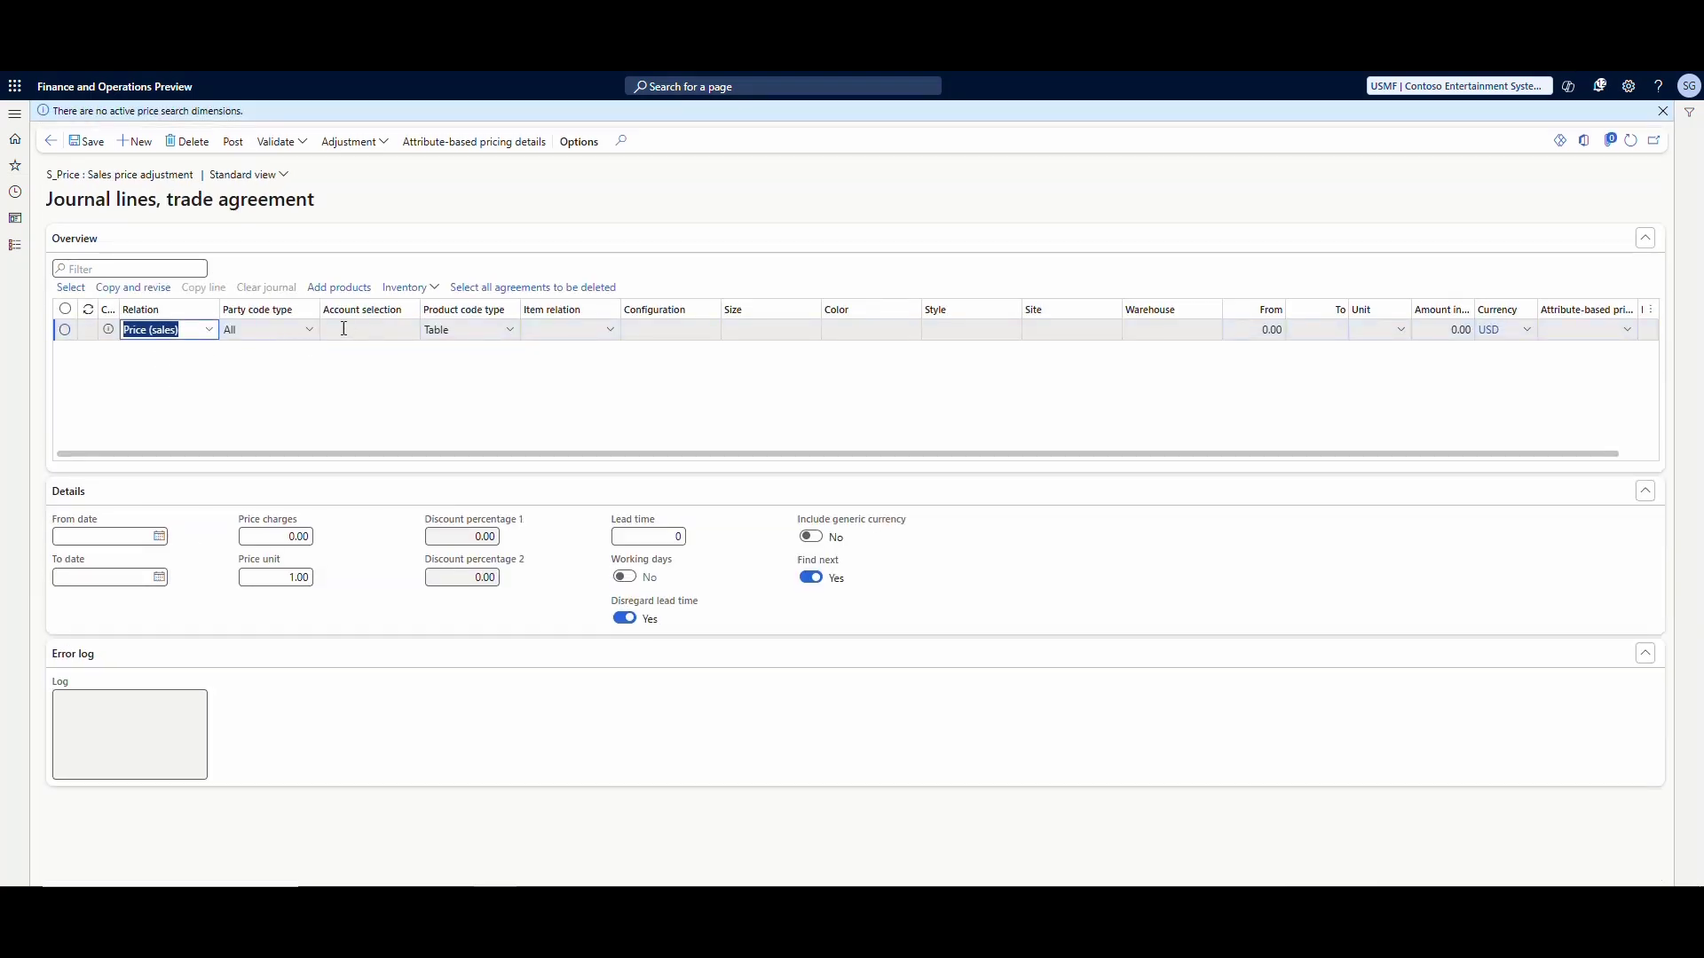
Set the price line to party code All, product code Table, item TFW42993
left_click(308, 329)
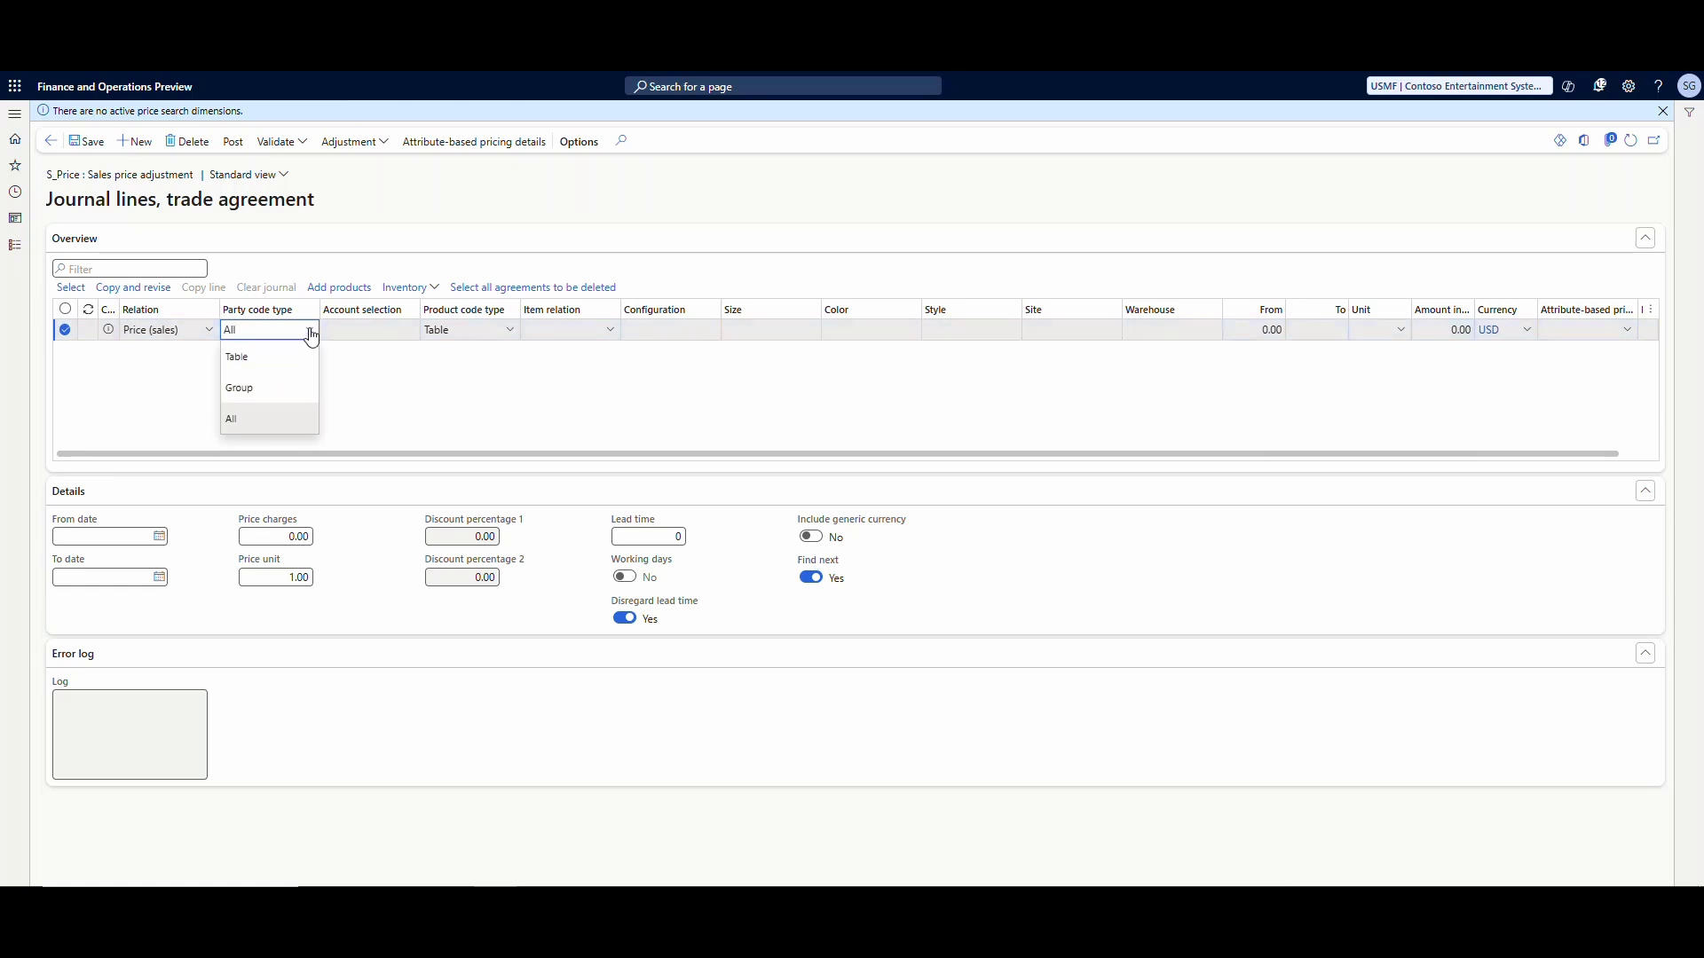
key("Escape")
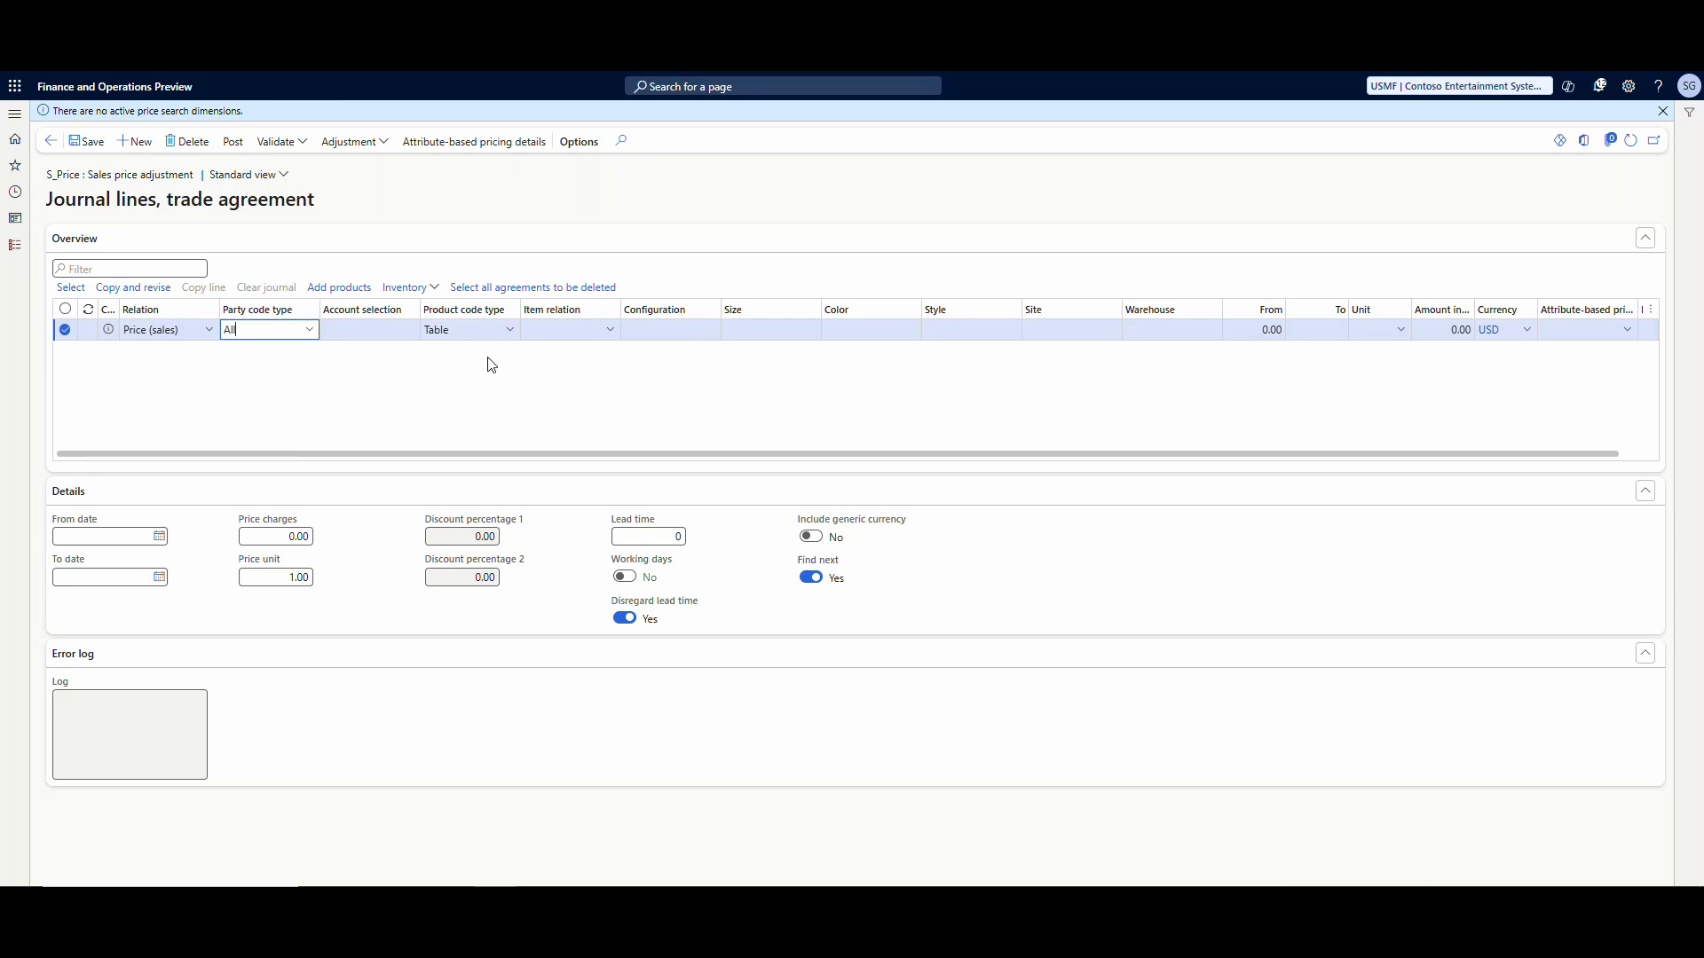
left_click(507, 331)
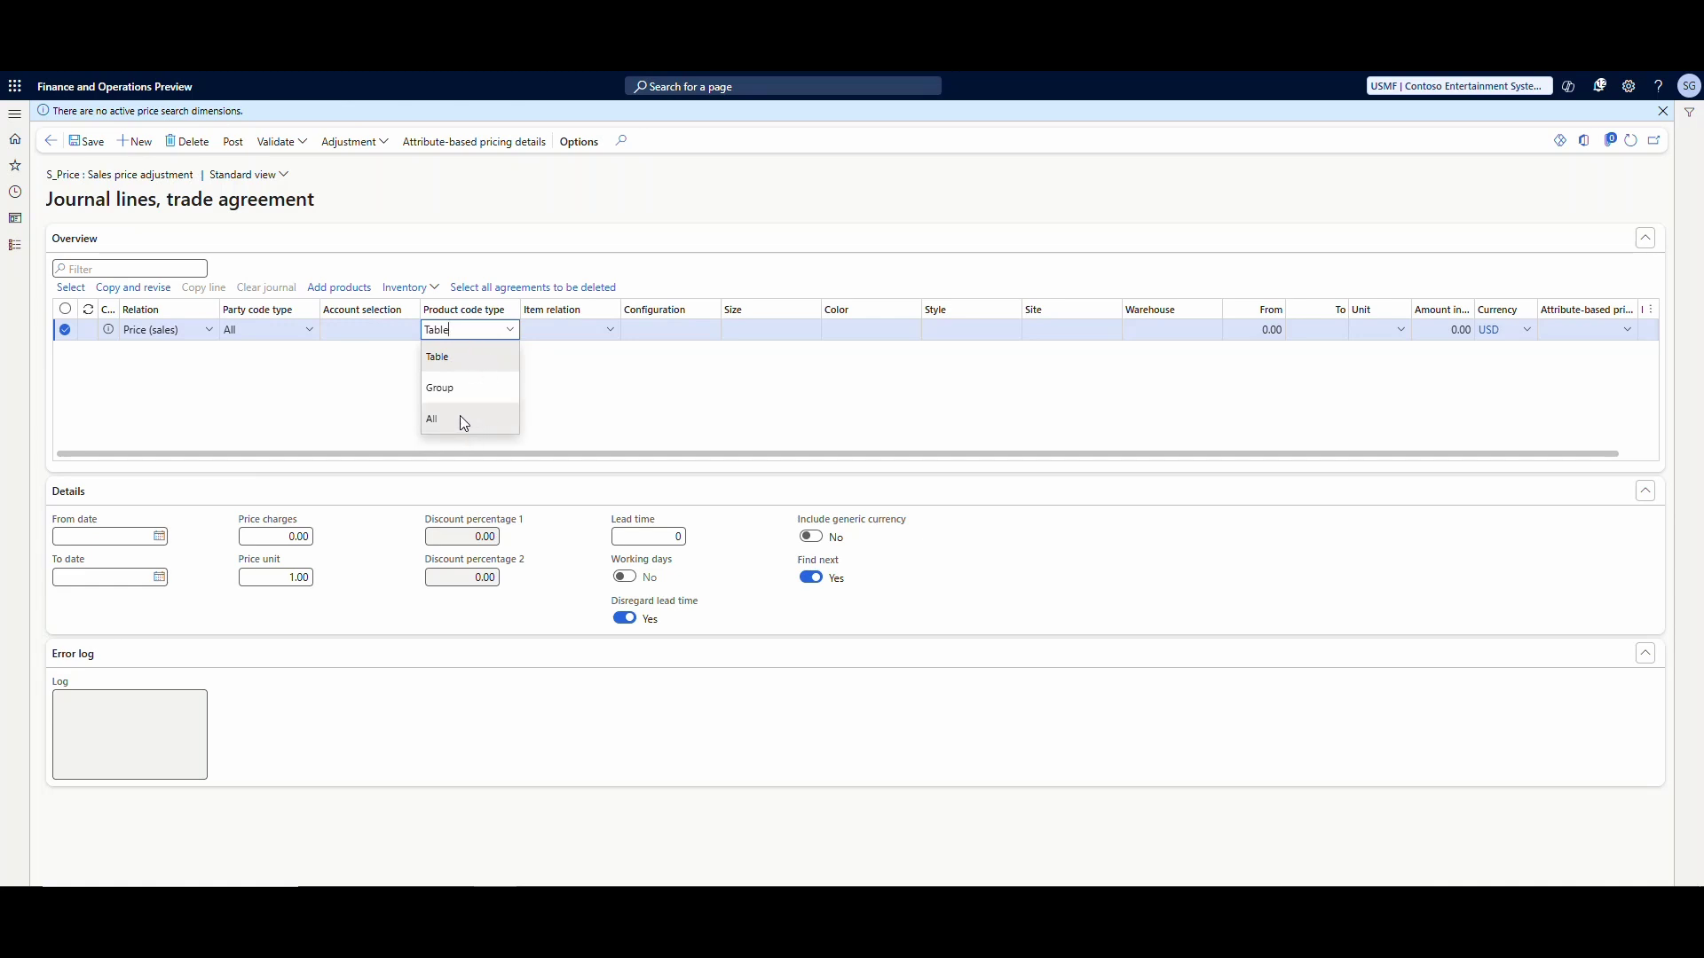
left_click(444, 358)
left_click(552, 334)
type("TFW42993")
key("Tab")
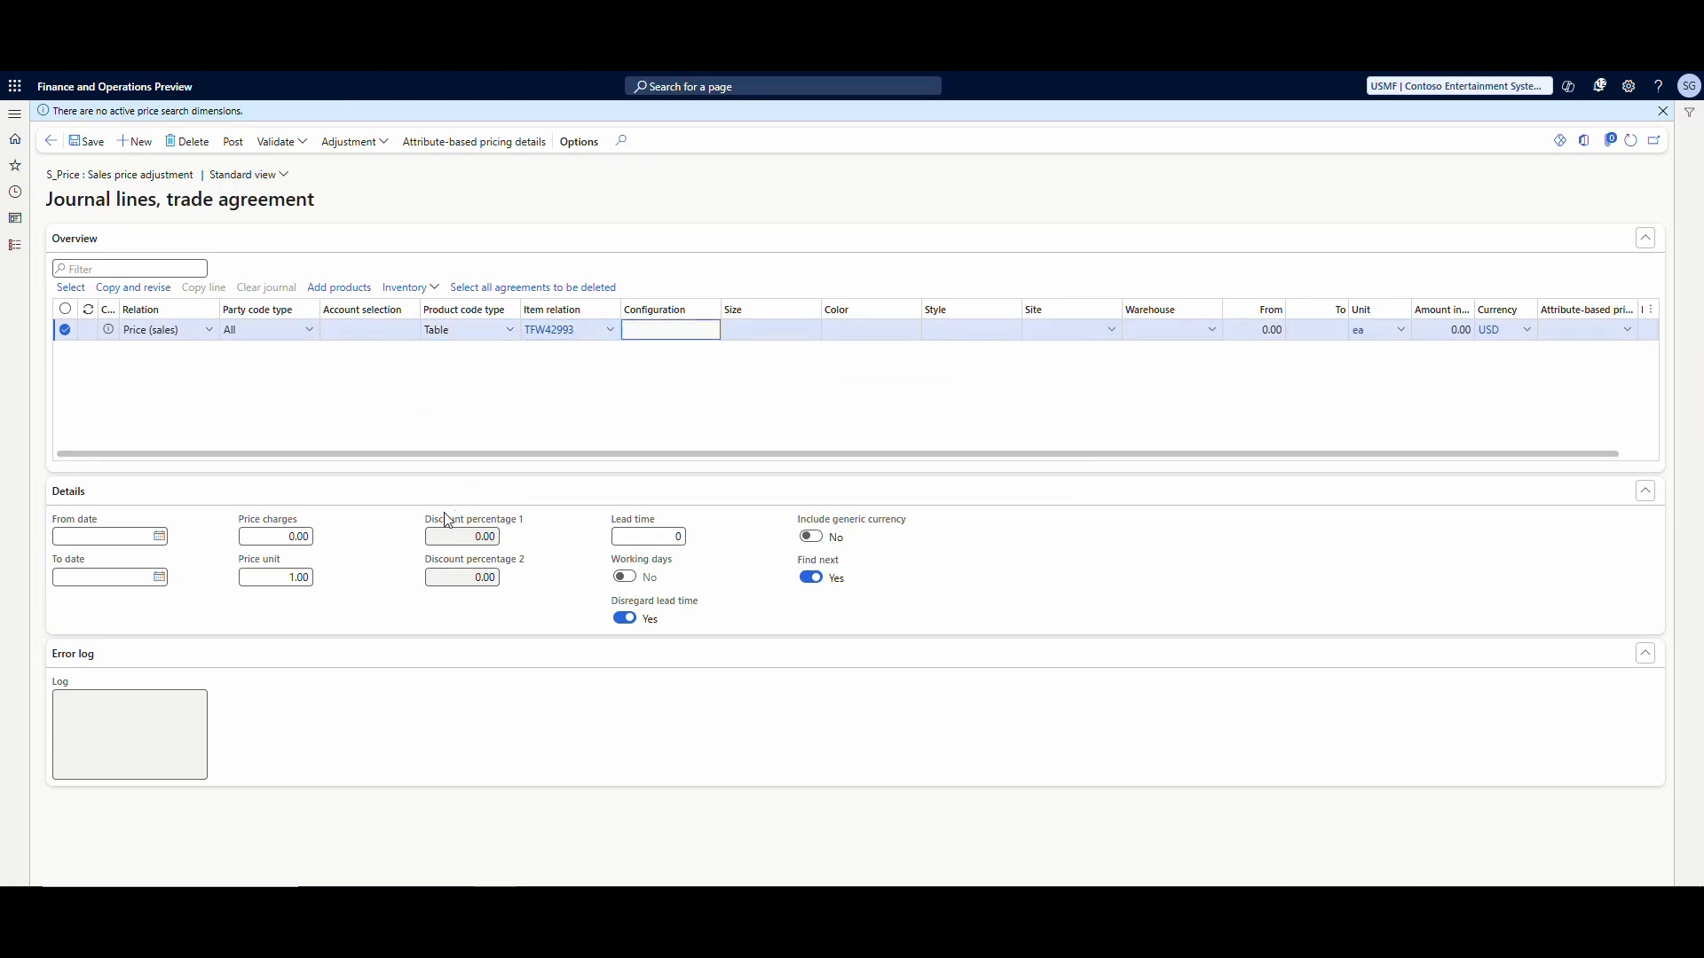
left_click_drag(1177, 454, 1216, 458)
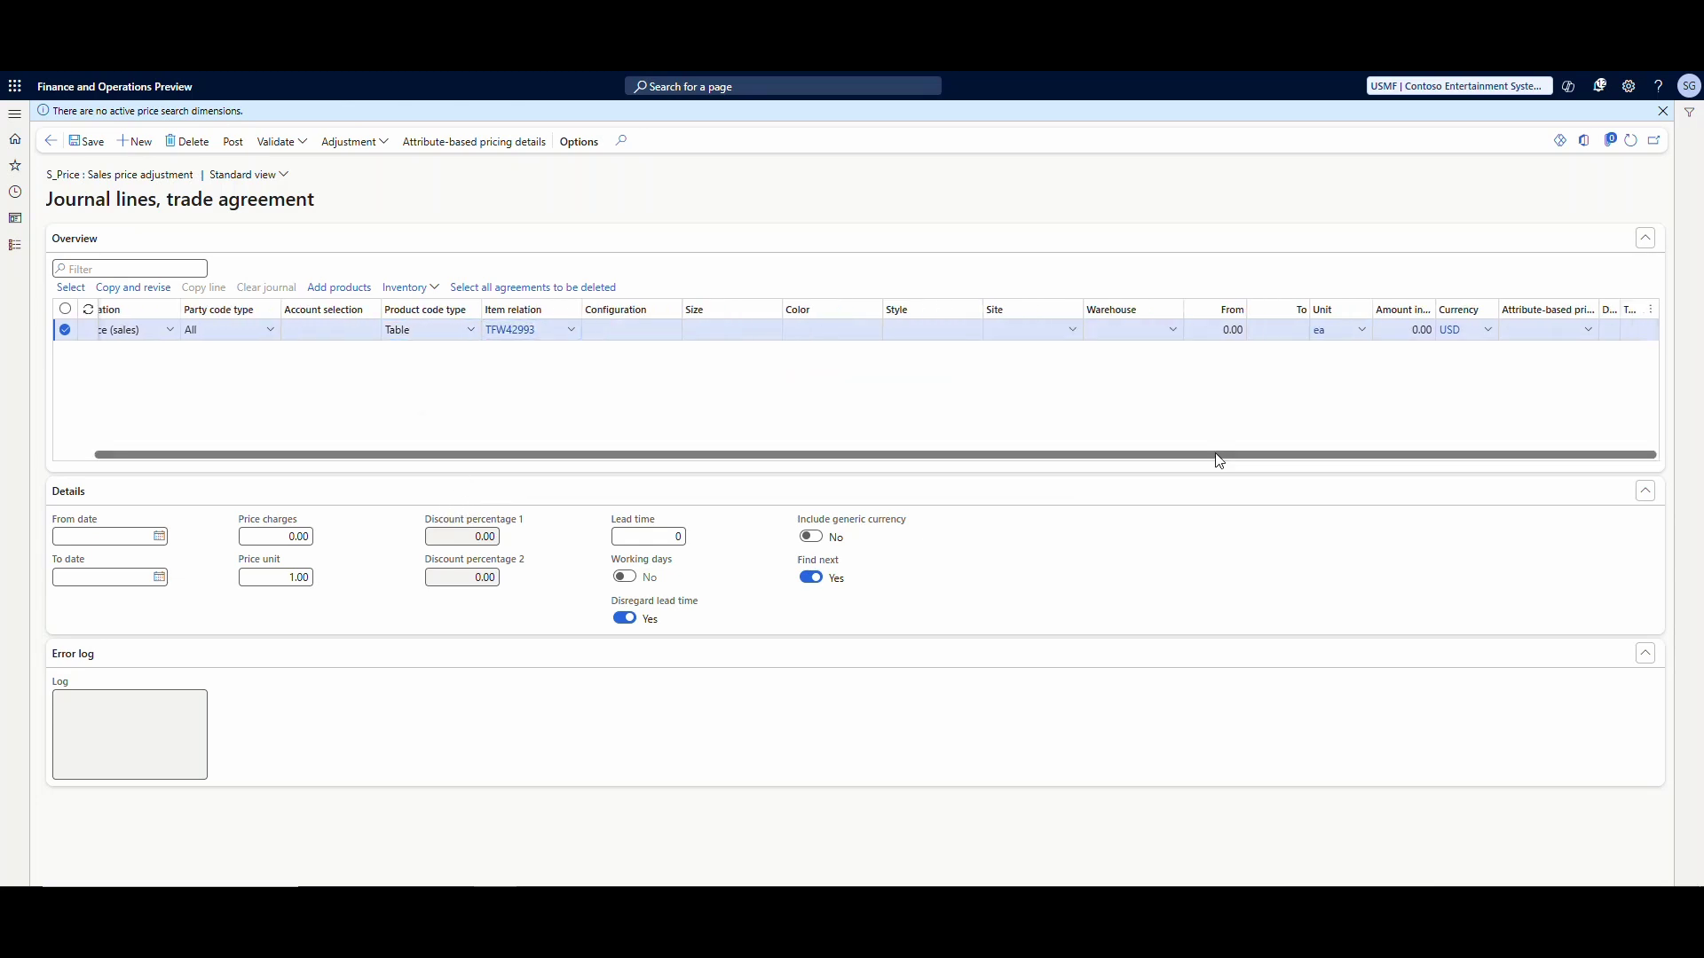
Give the line warehouse 24 and an amount of 90.00 USD, then post the journal
left_click(1394, 328)
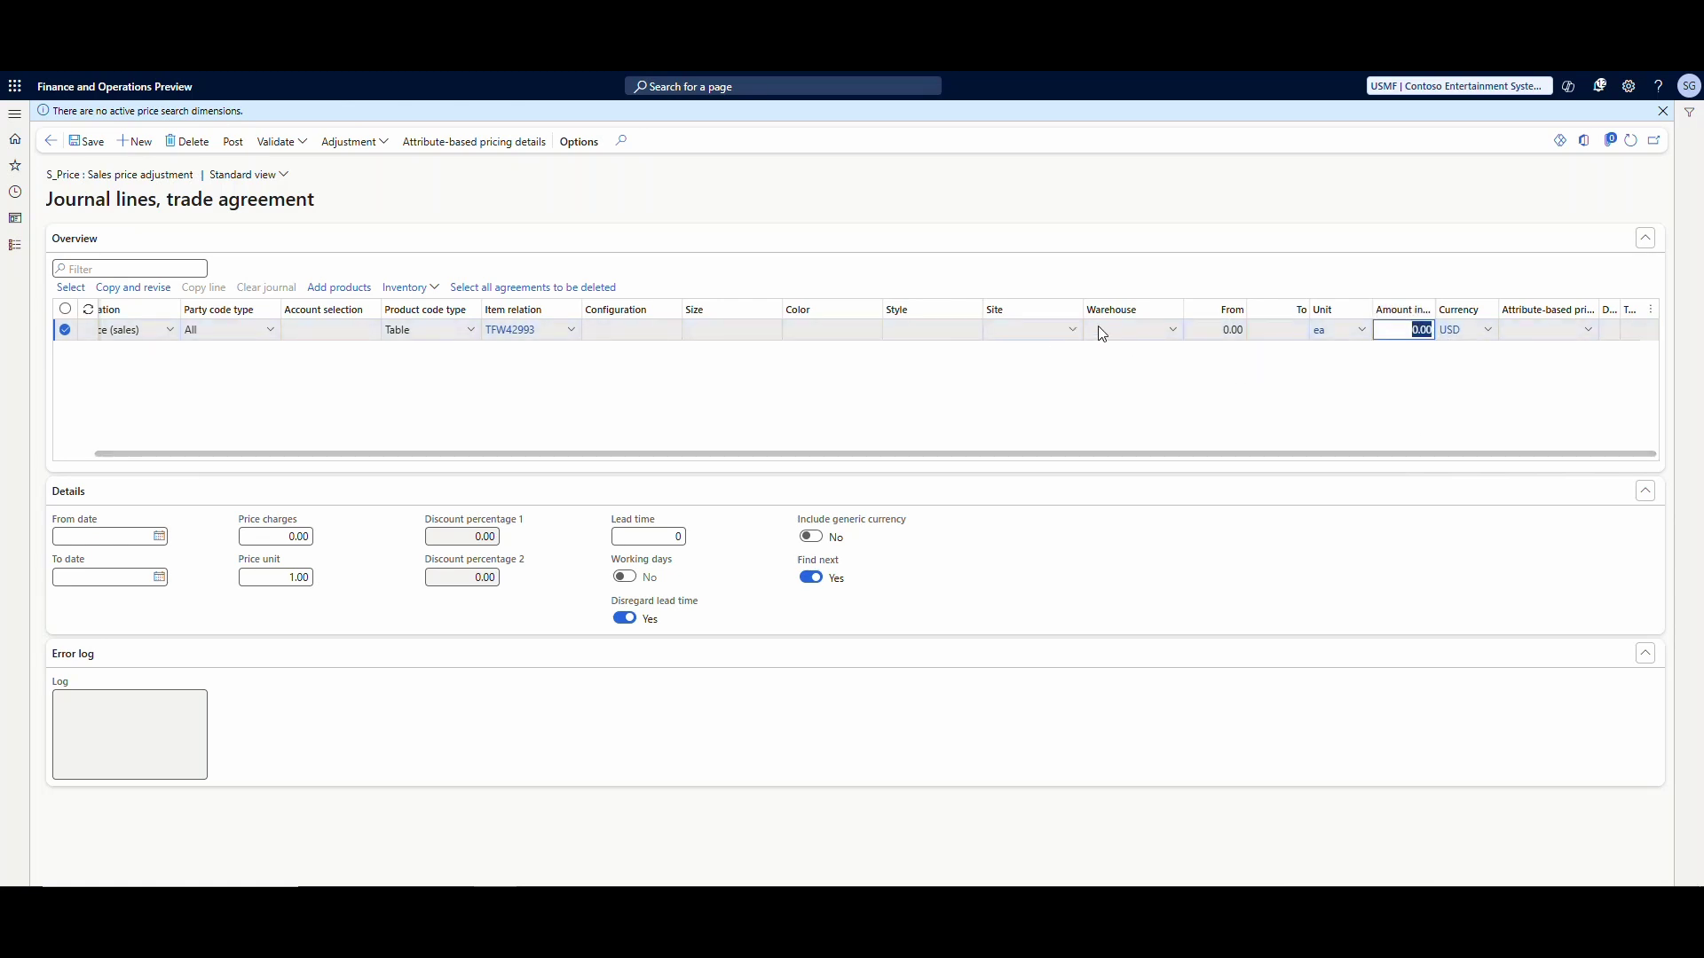
left_click(1133, 333)
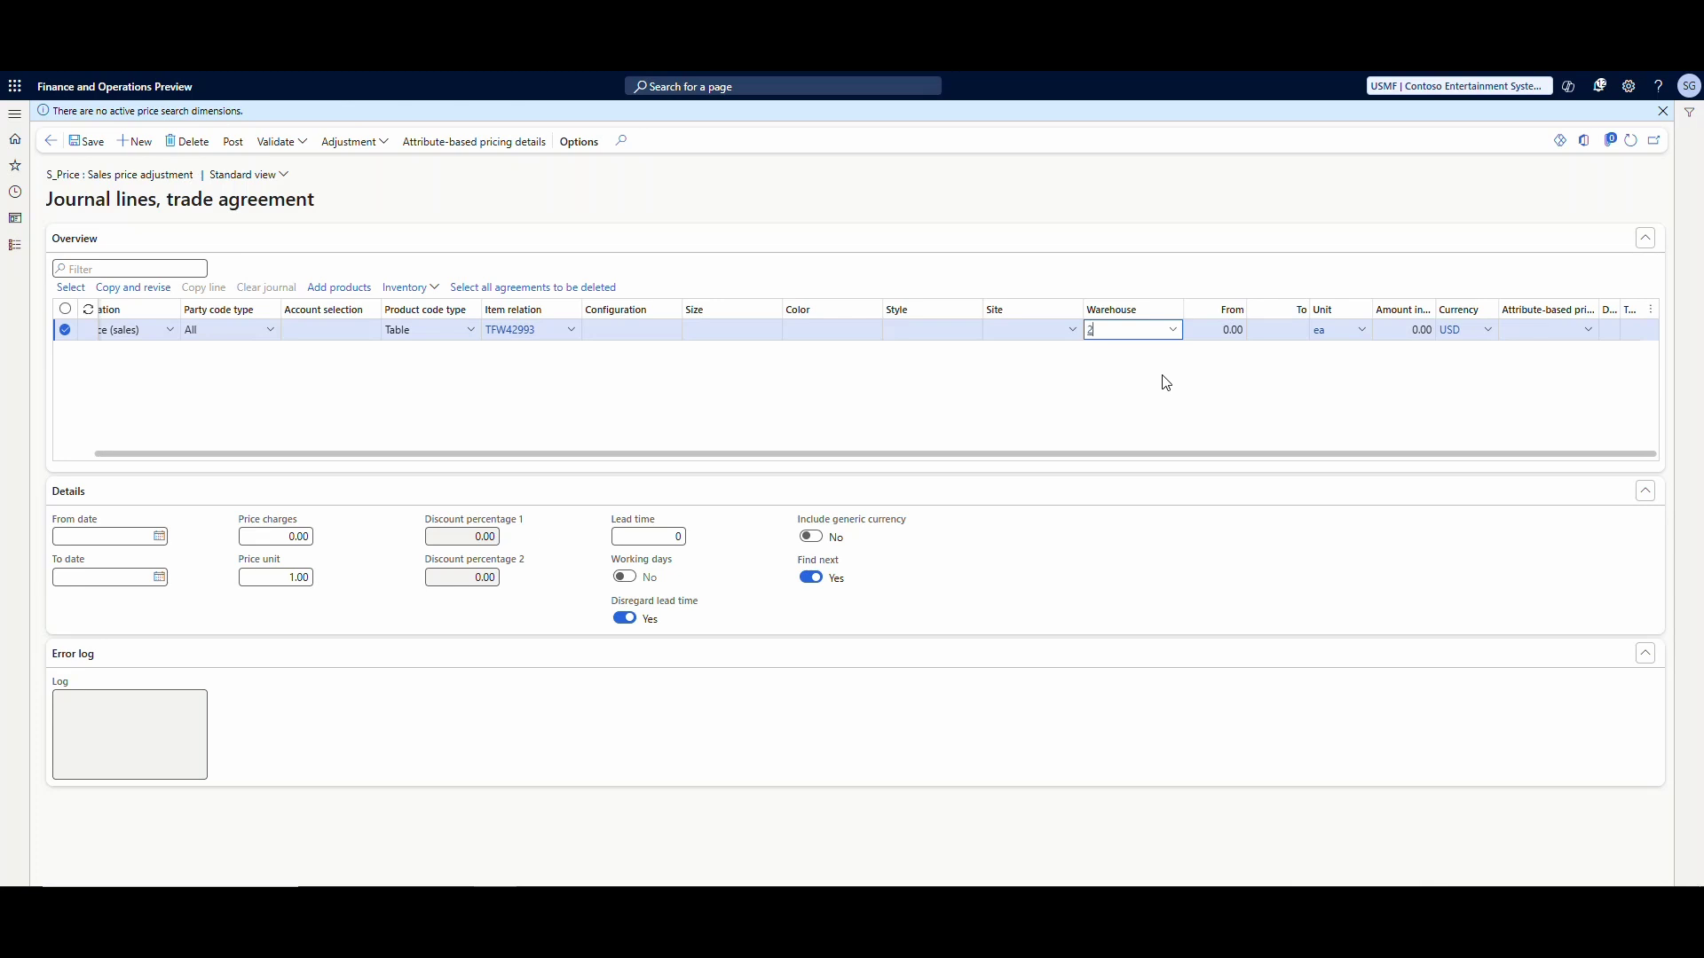
key("Tab")
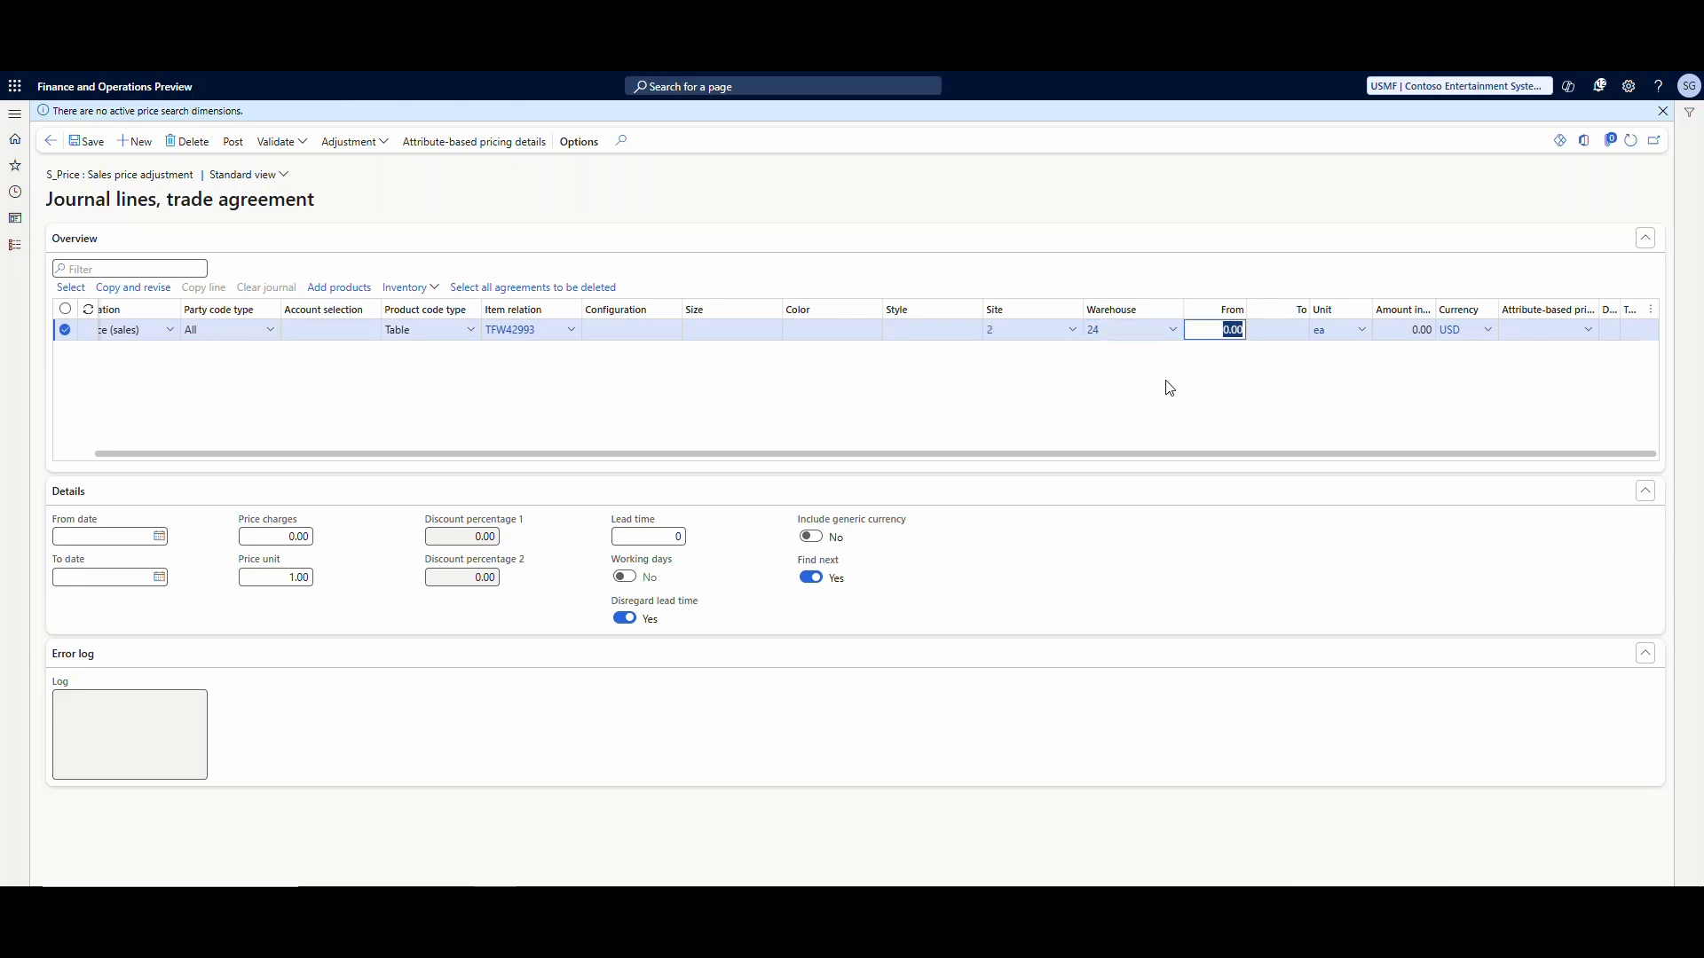
left_click(1411, 330)
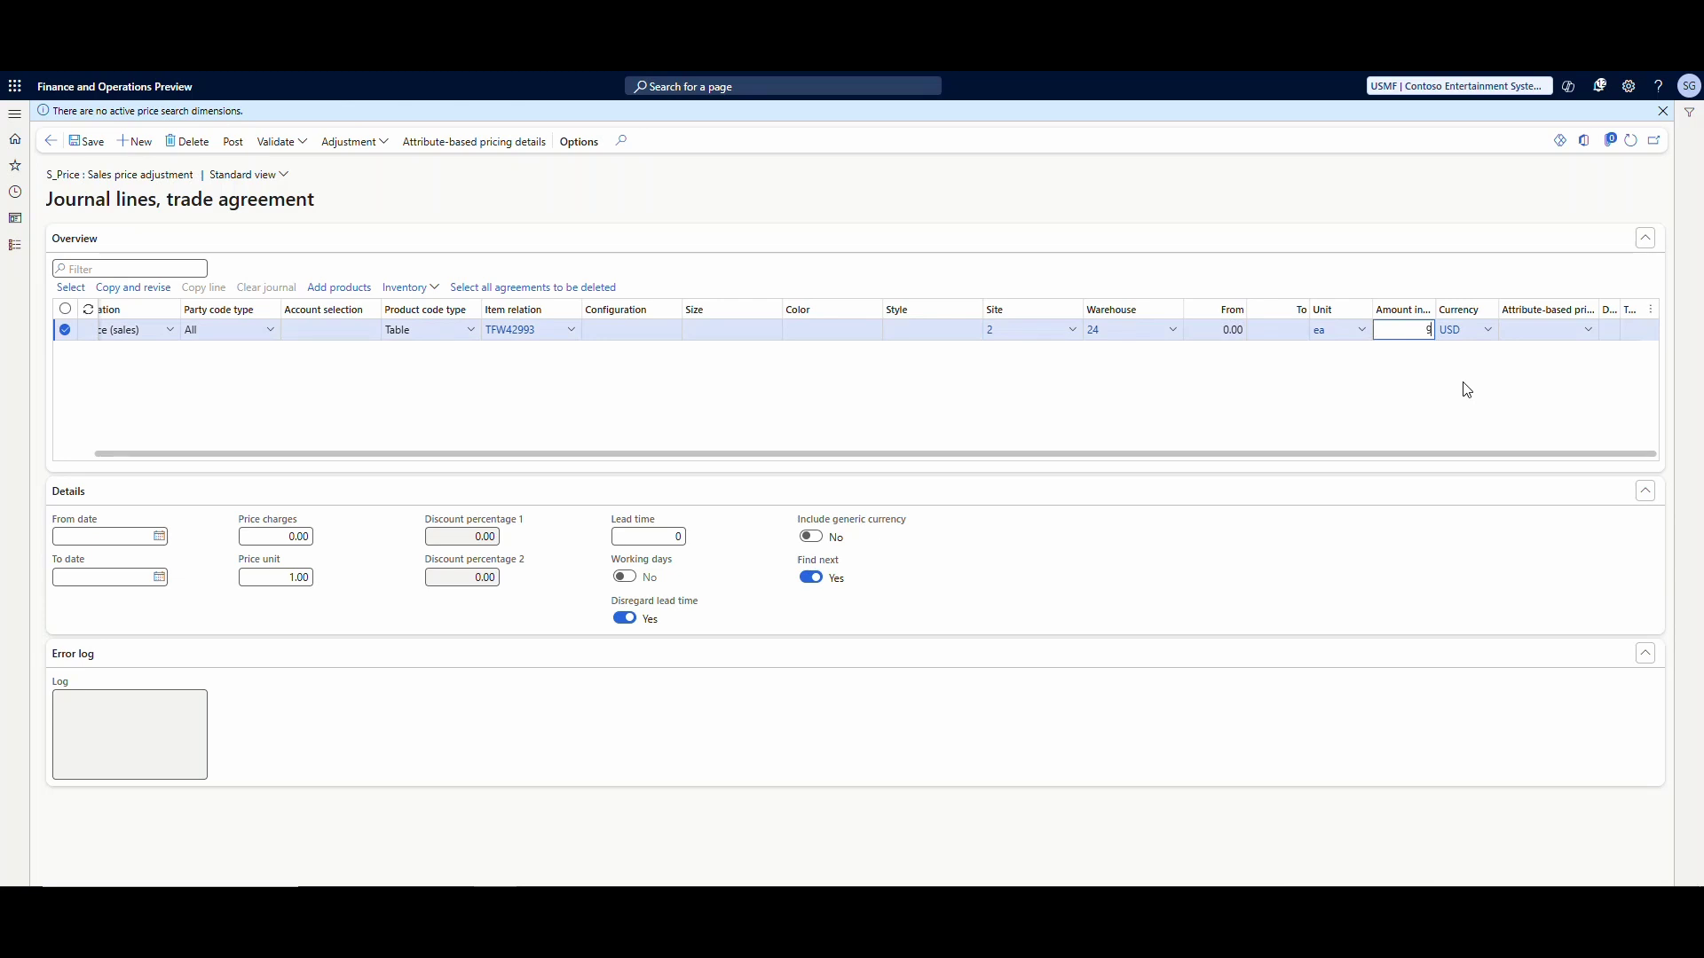
type("90")
key("Tab")
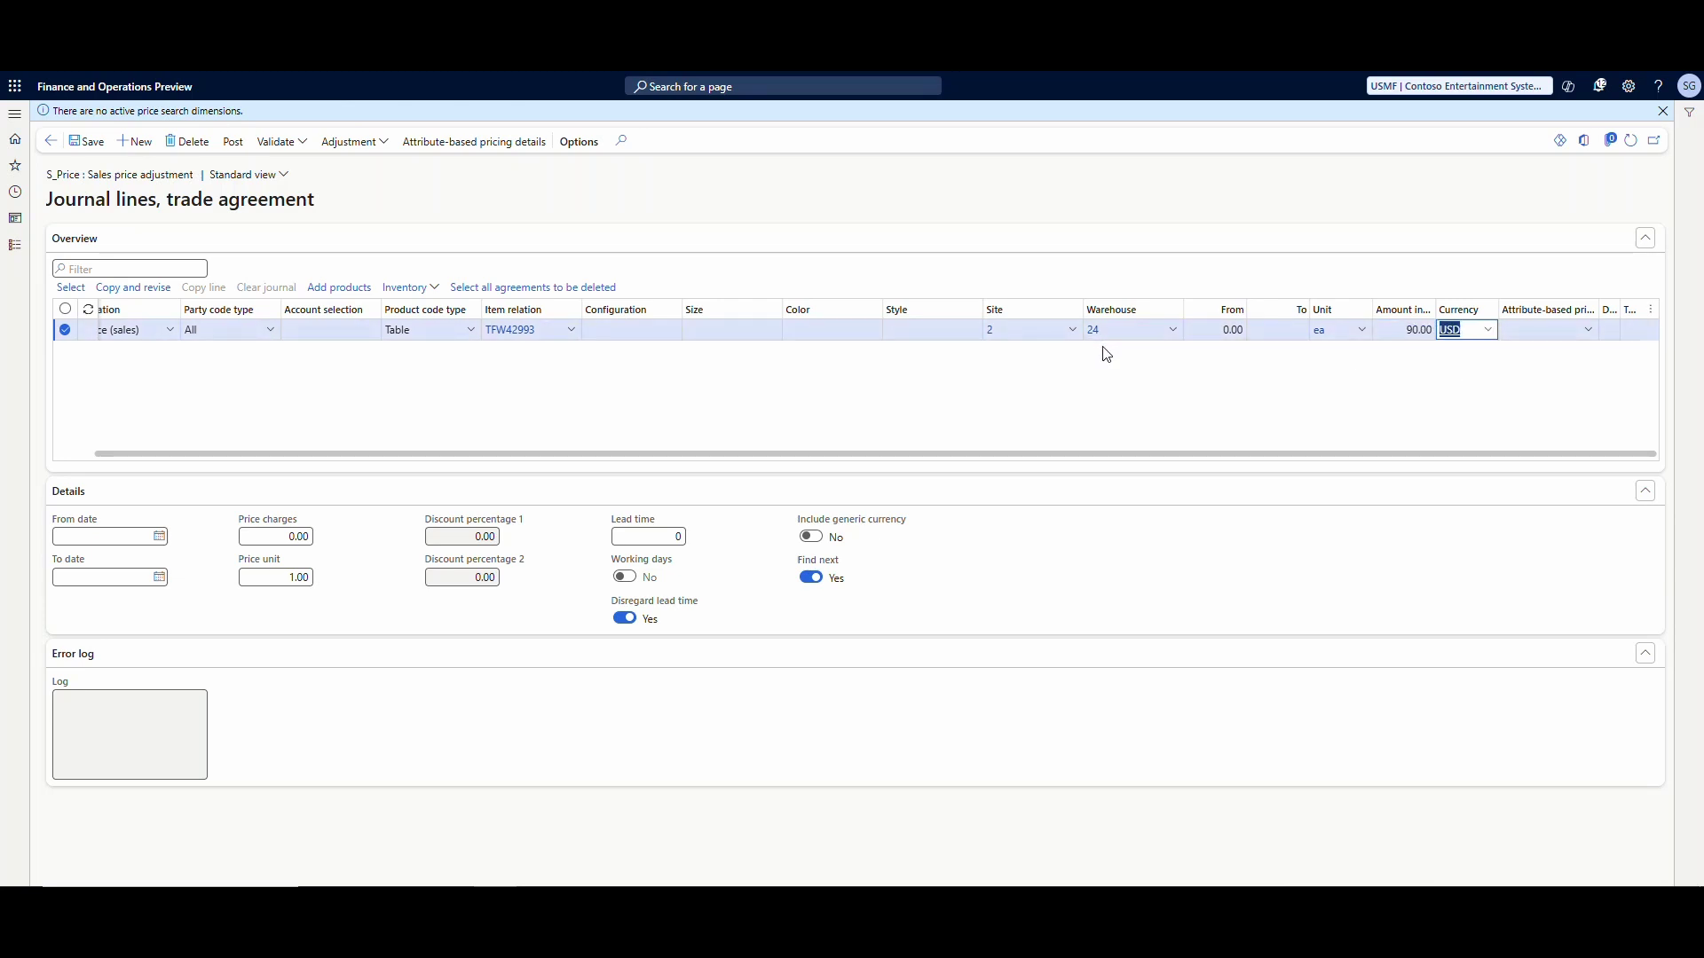
left_click(230, 144)
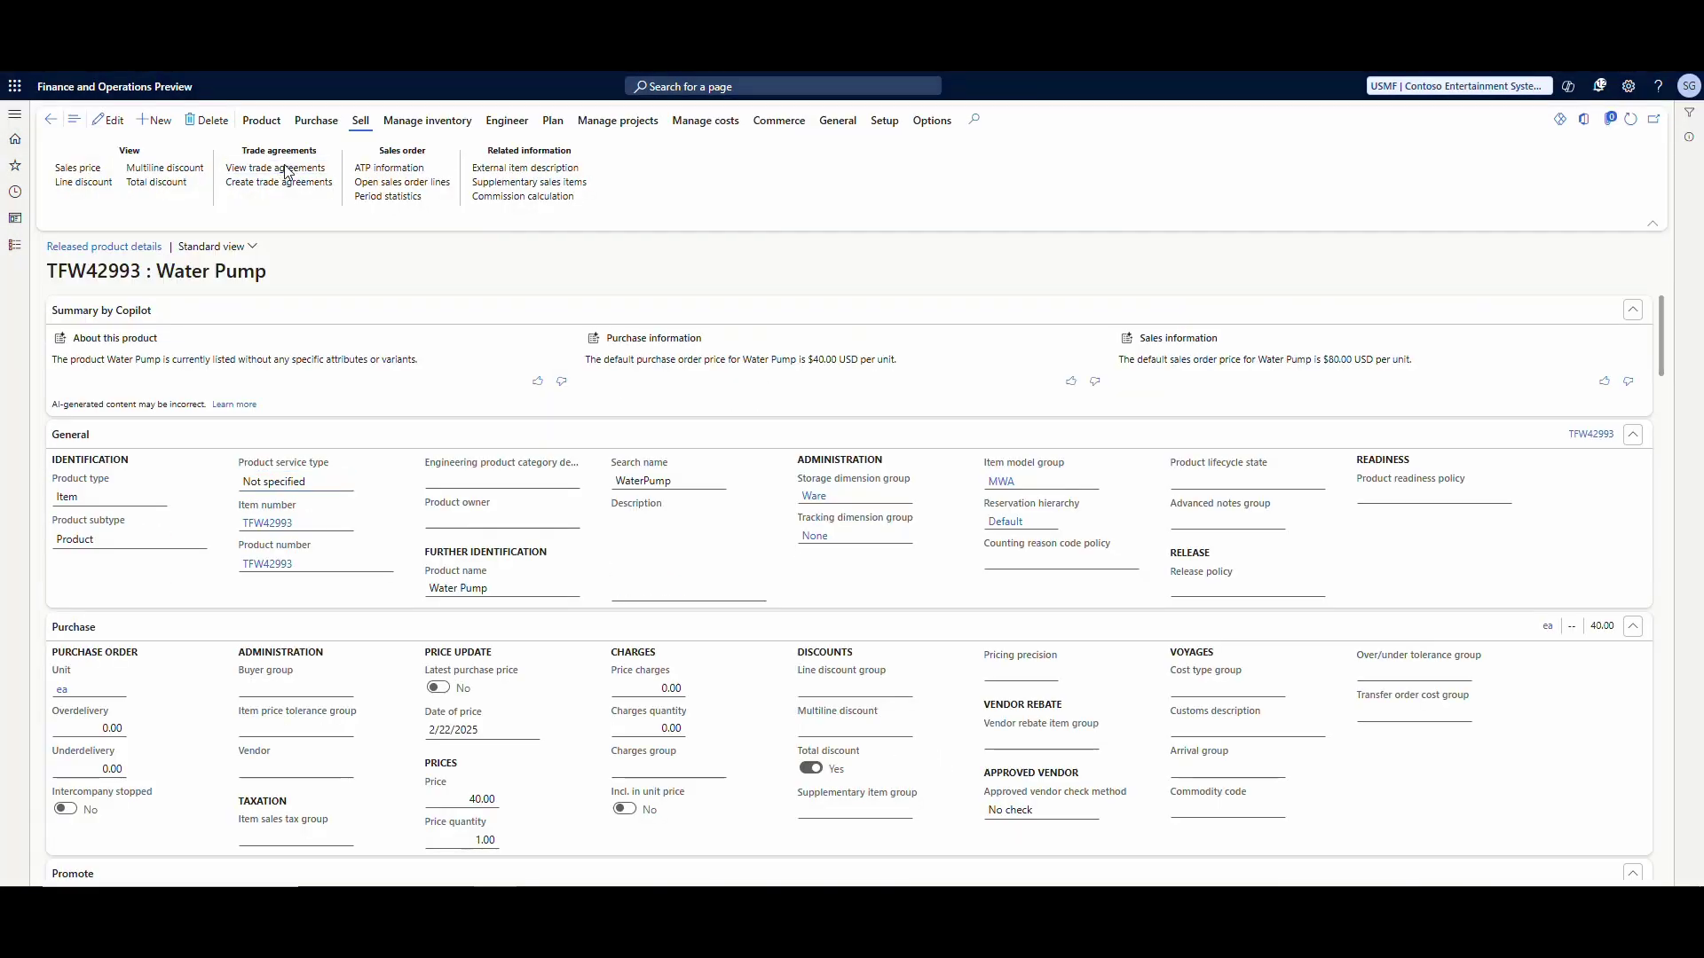
Review the Water Pump's 90.00 Price (sales) agreement and return to sales order 000885
left_click(276, 168)
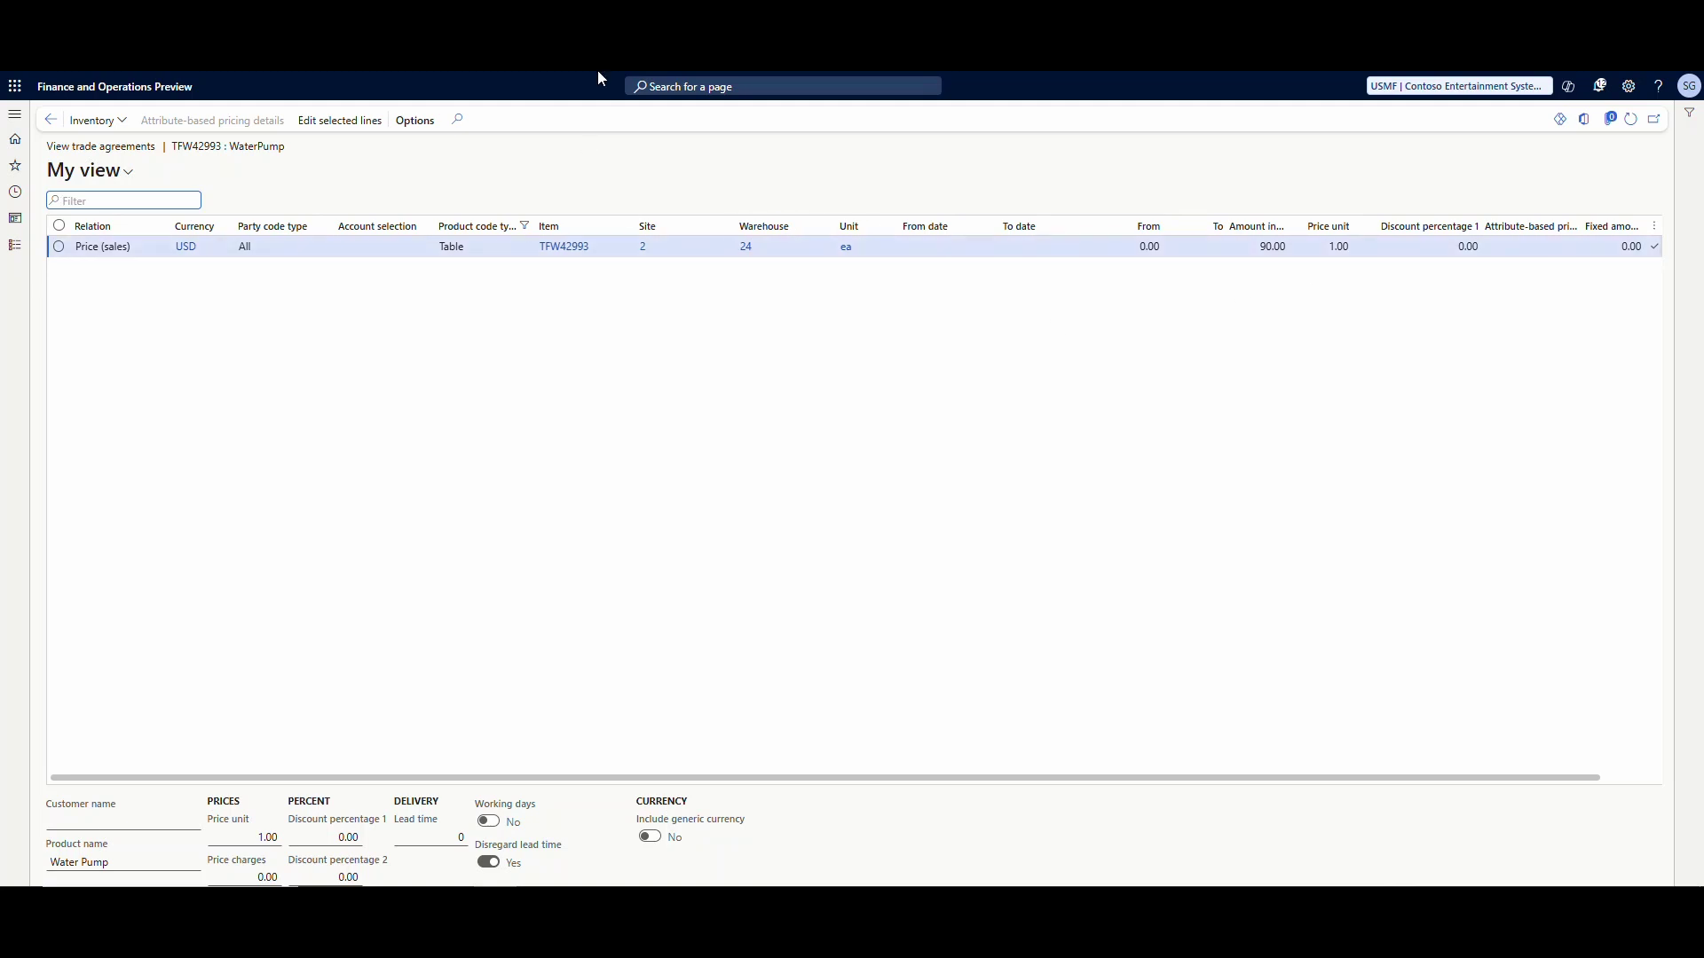
key("Escape")
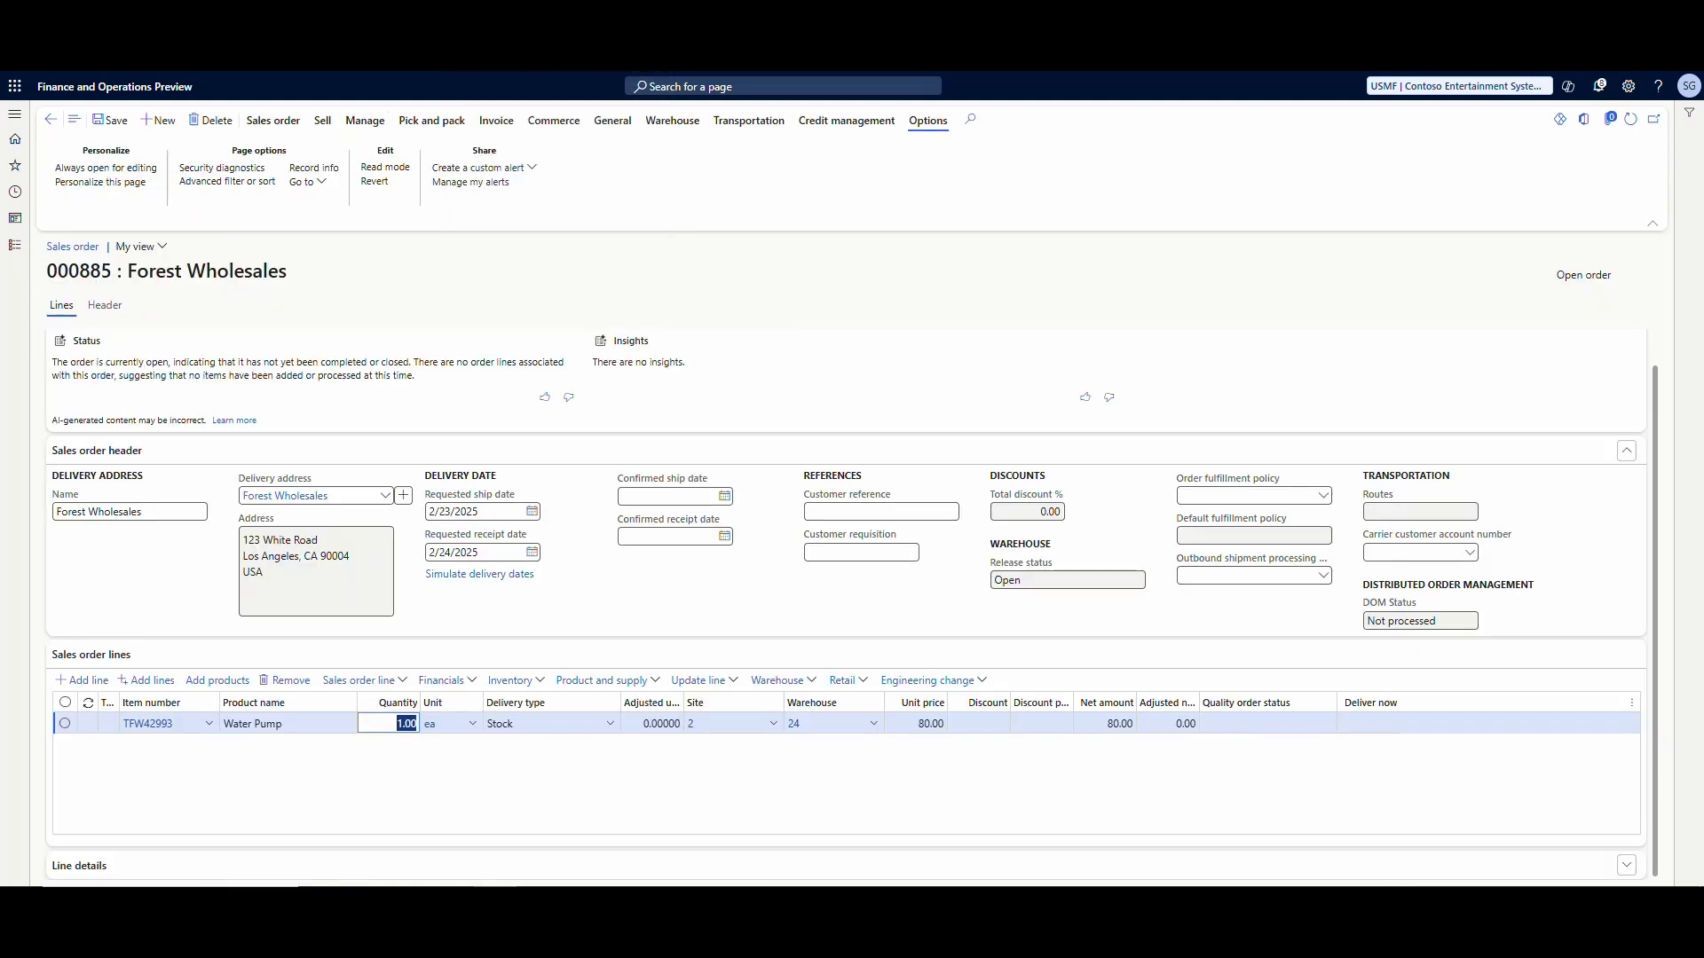
Remove the old Water Pump line and add a new TFW42993 line priced at 90.00
left_click(282, 684)
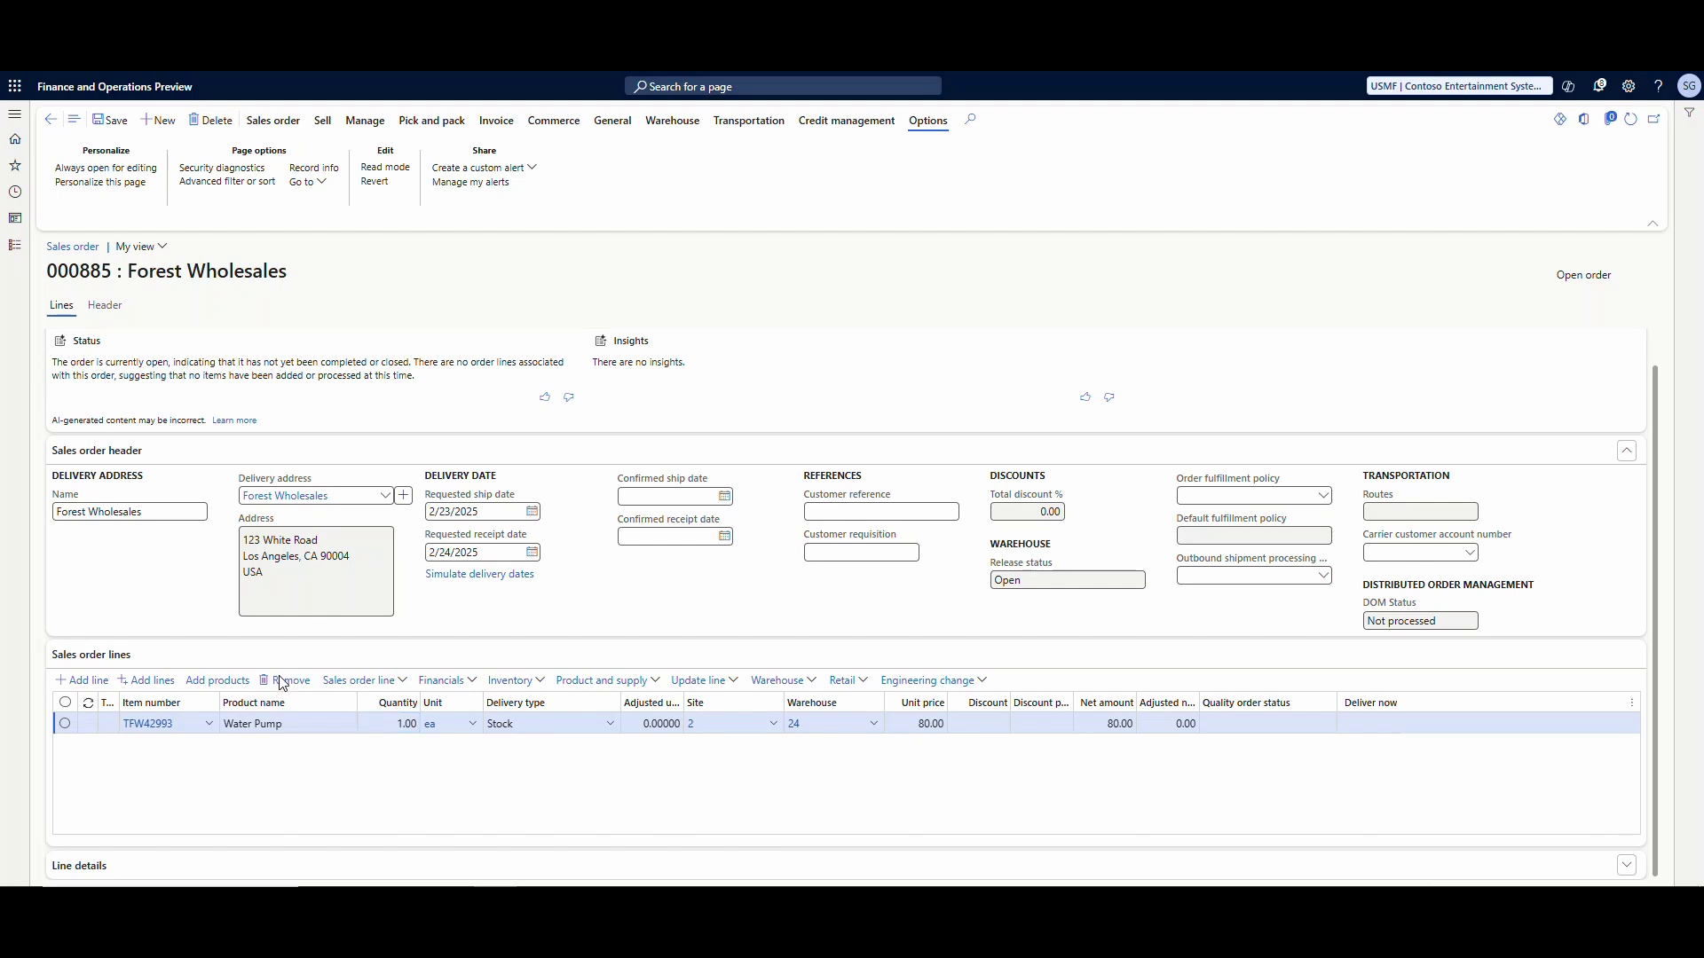
left_click(85, 683)
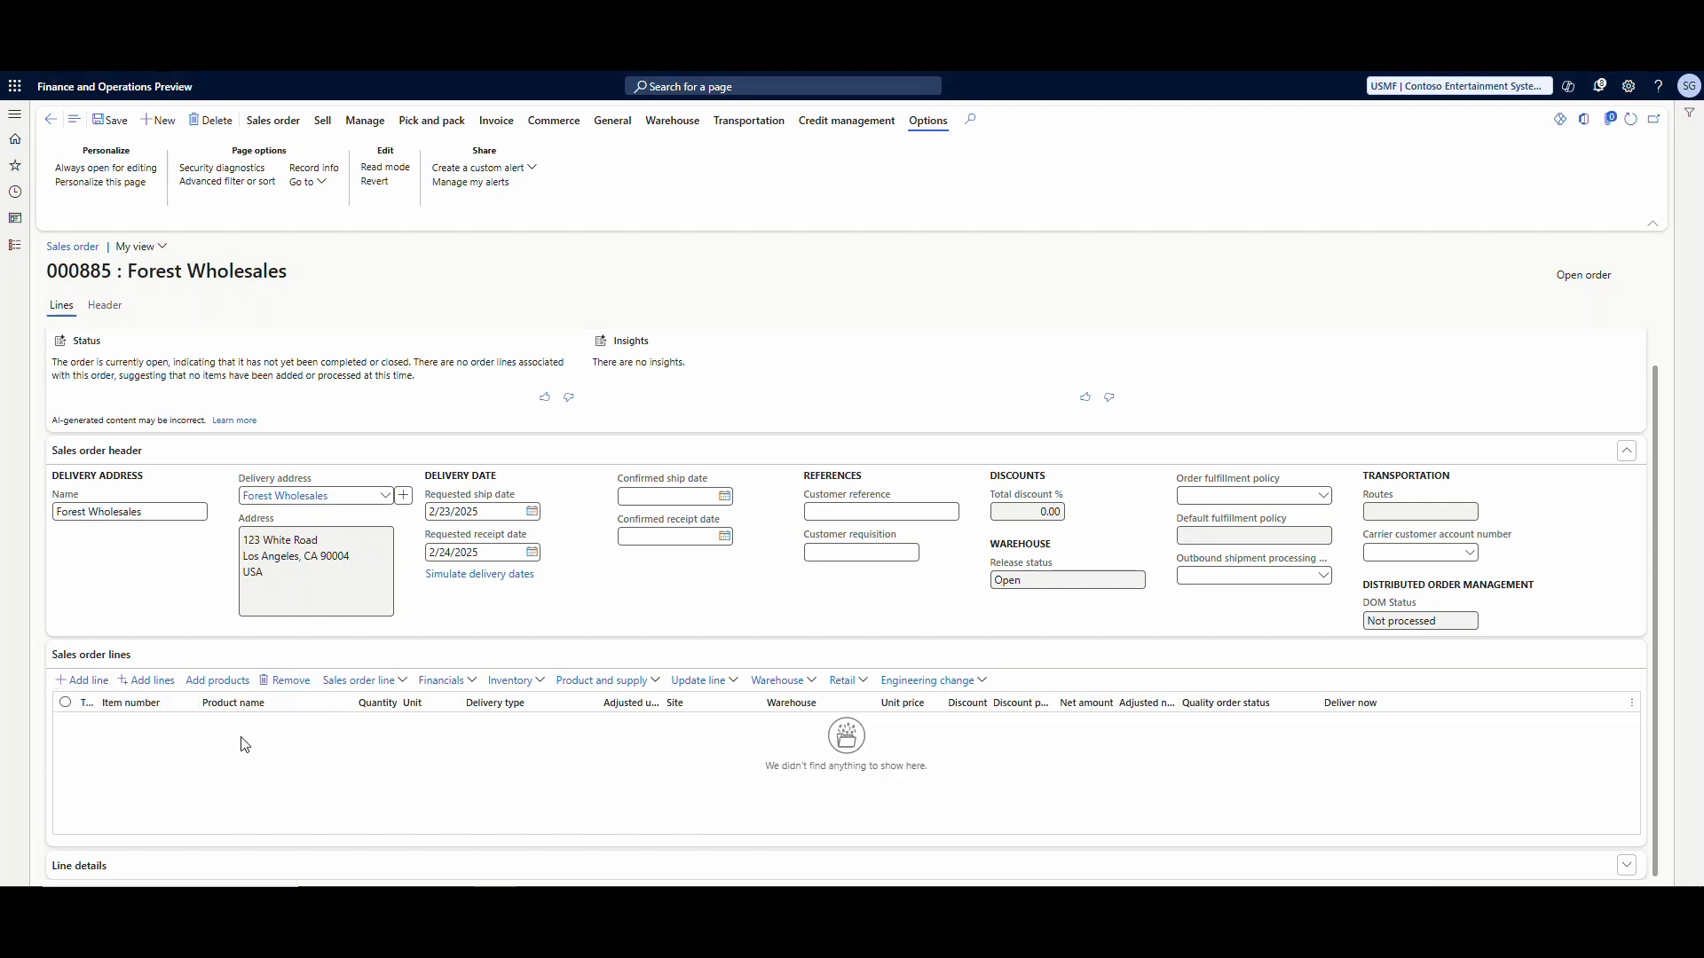
left_click(168, 725)
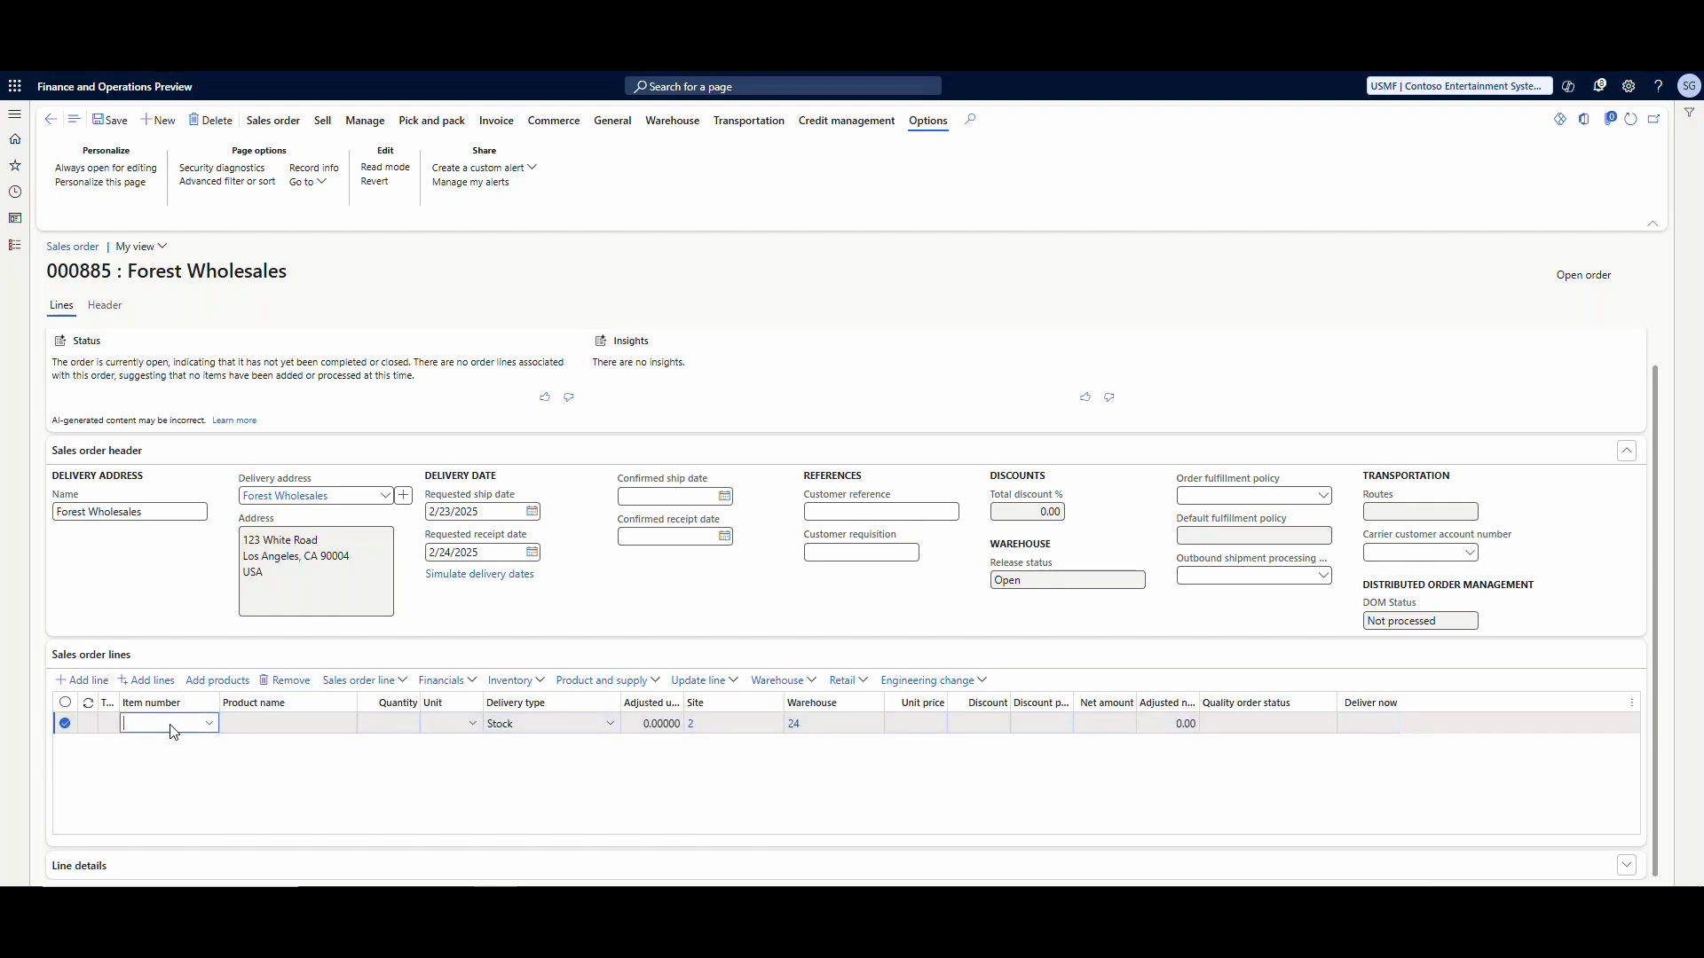
type("TFW42993")
key("Tab")
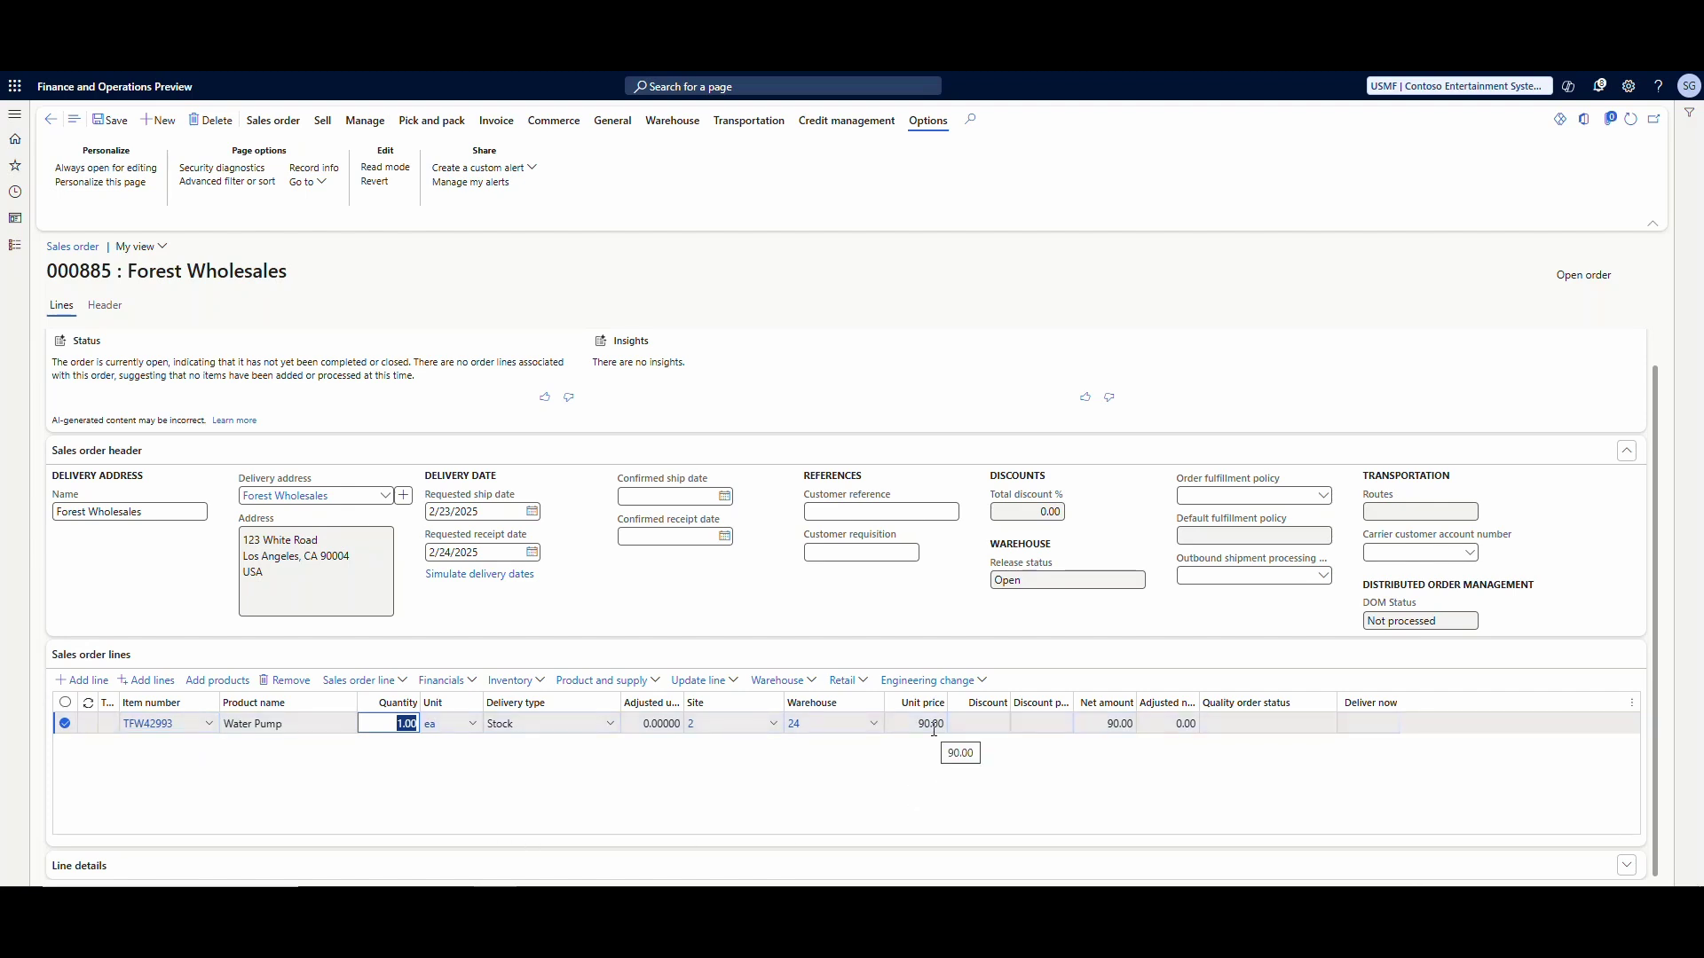
Set the new line's site to 1 and warehouse to 11
left_click(756, 725)
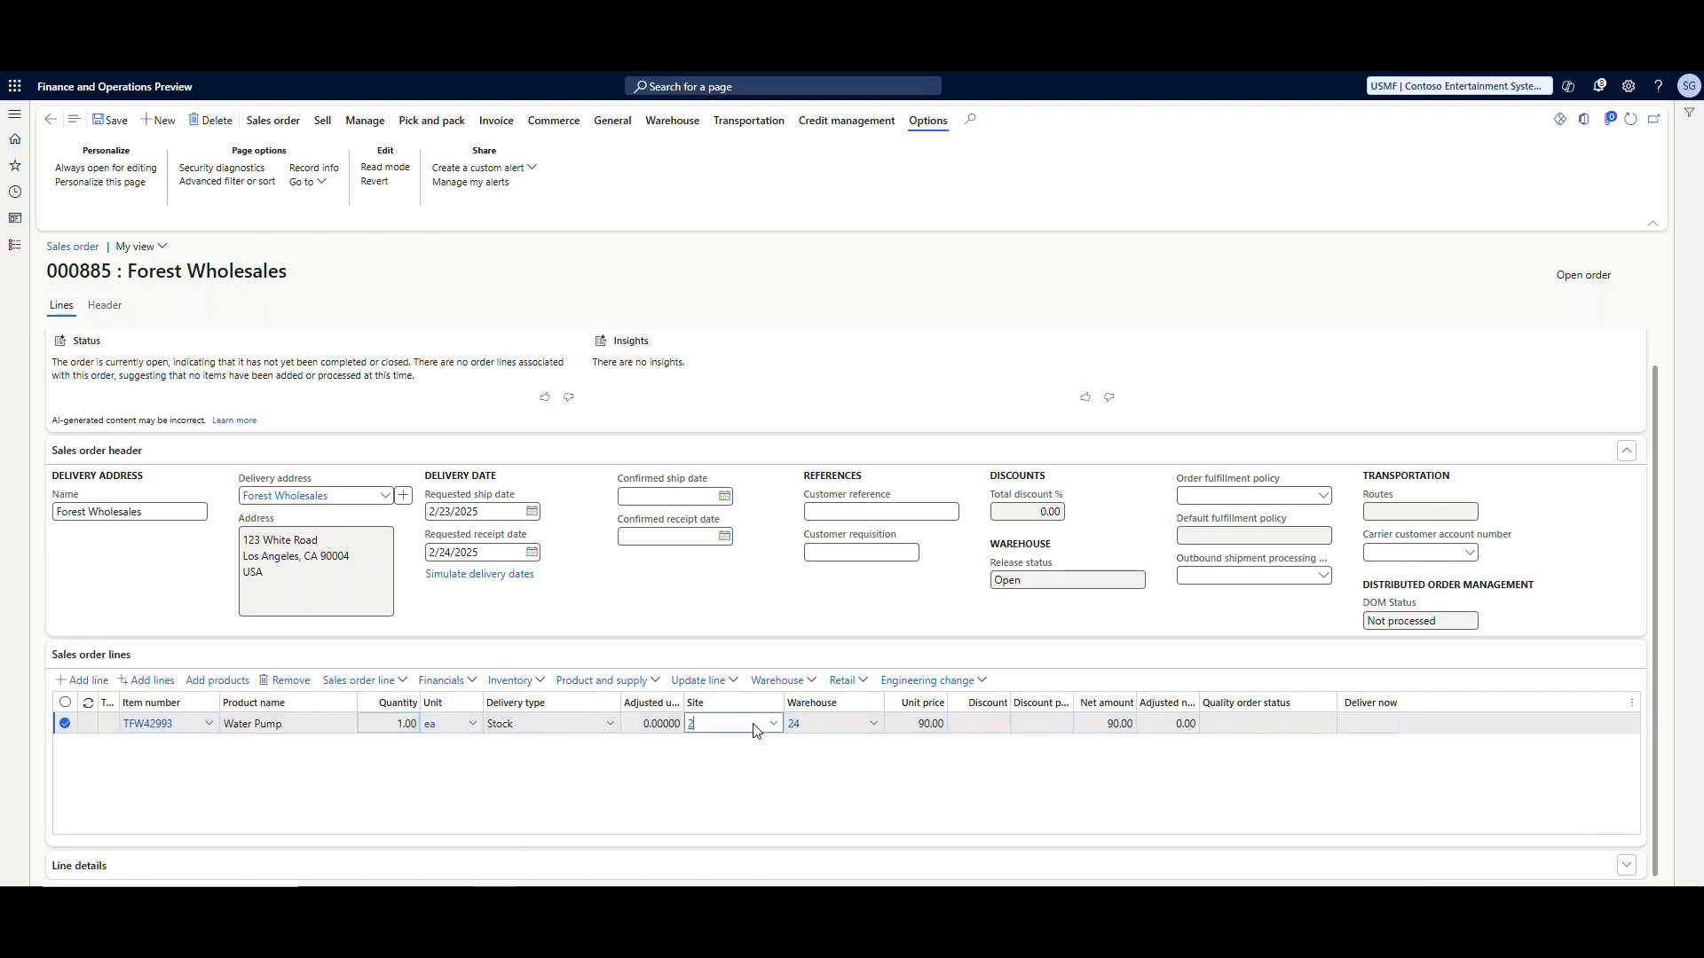
key("Tab")
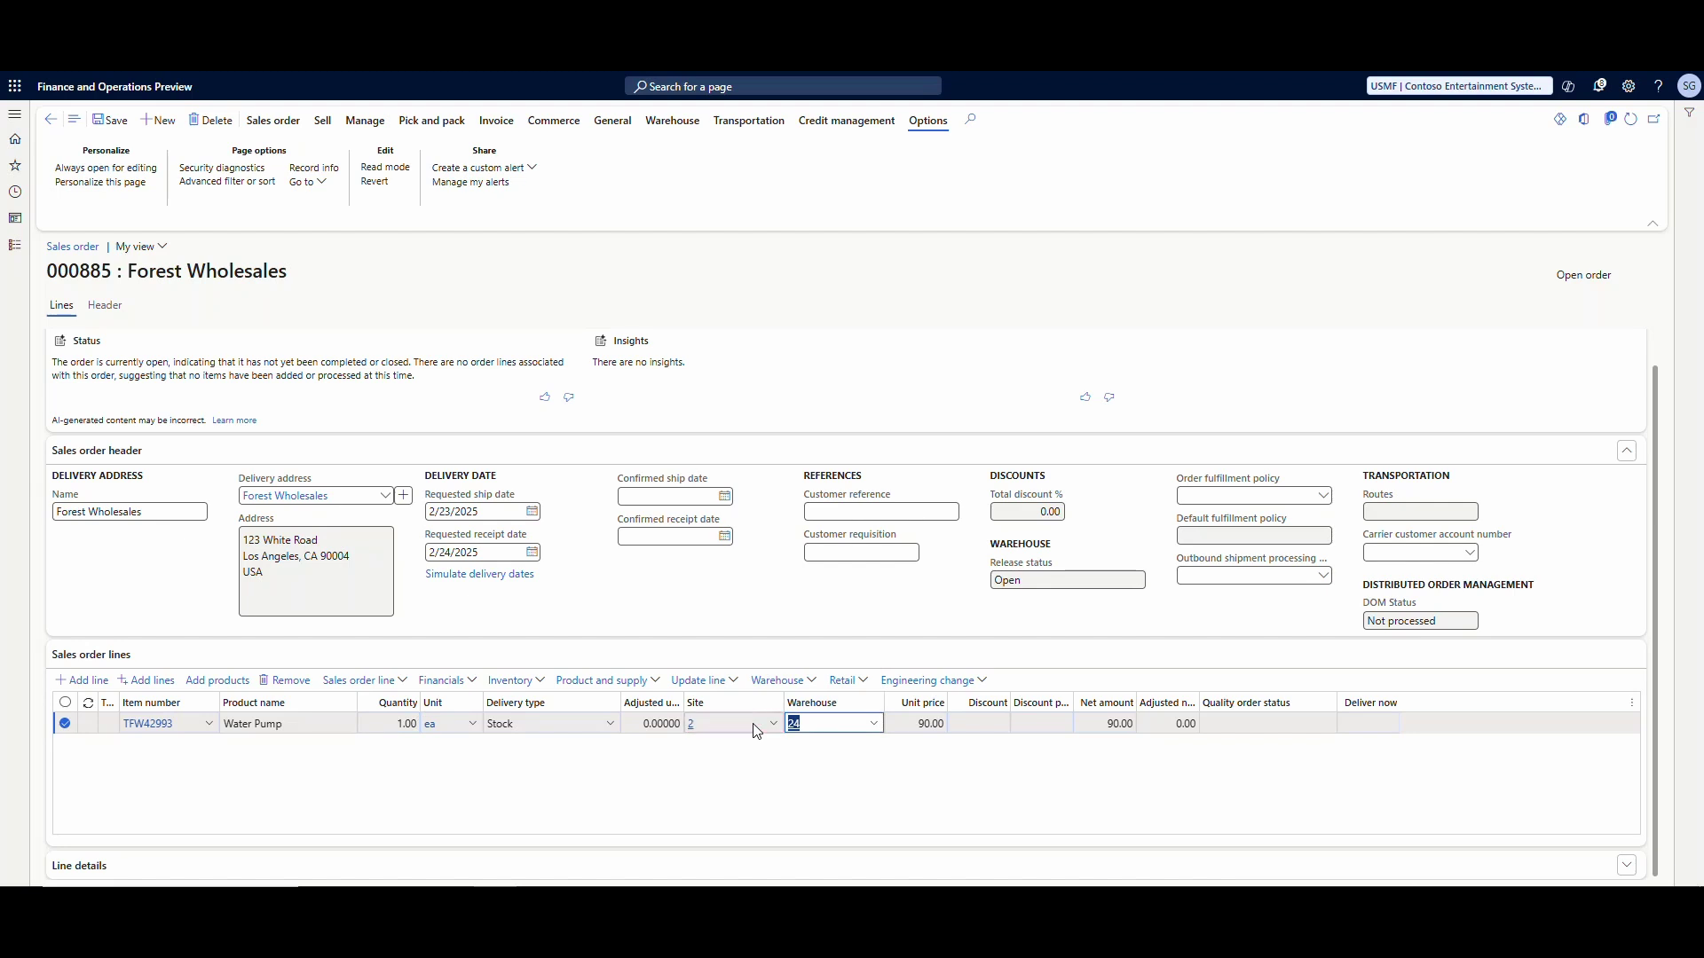
left_click(756, 726)
type("1")
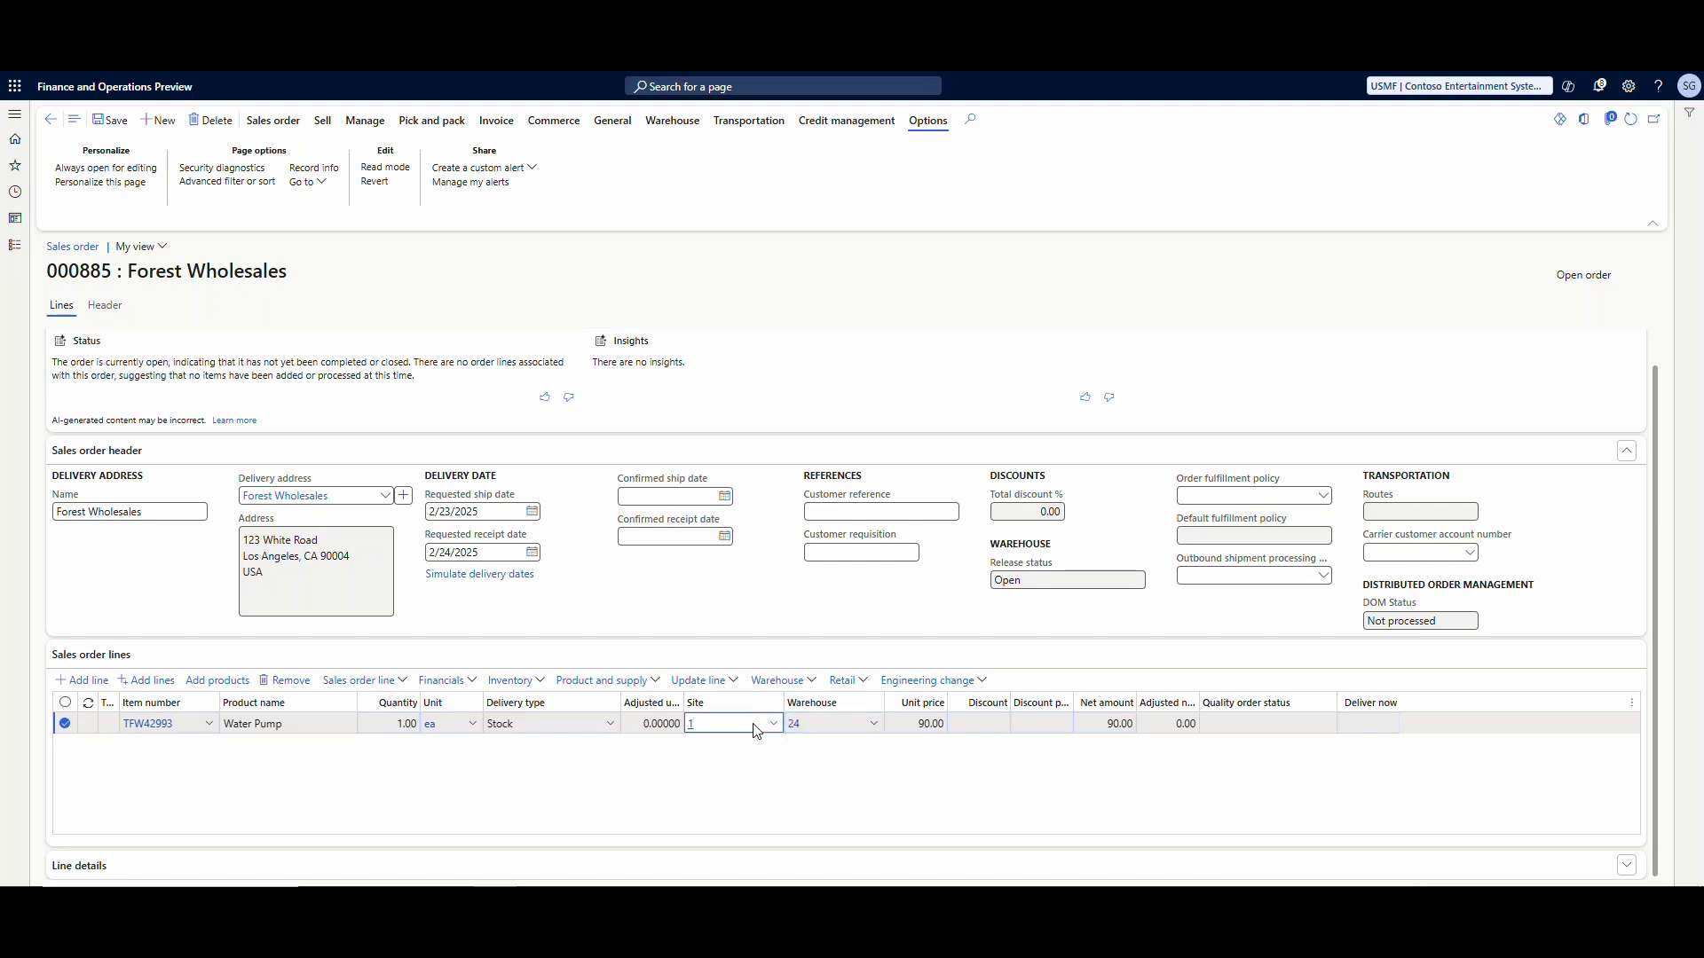
key("Tab")
type("1")
key("Tab")
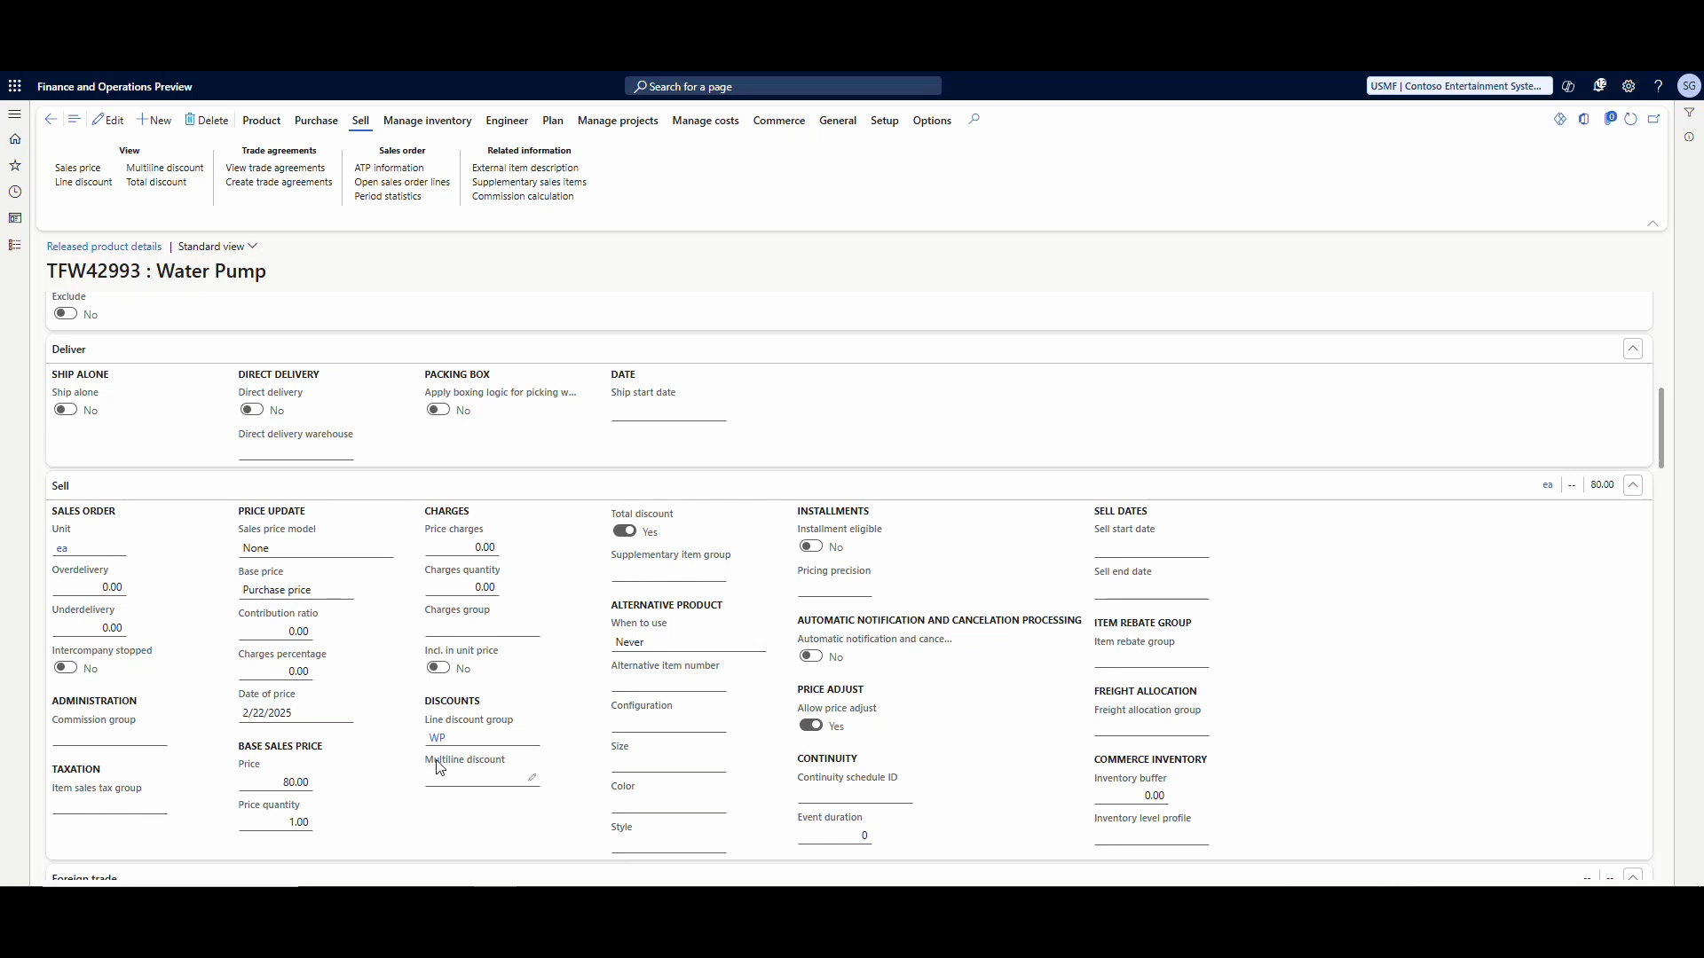
Create a new S_Discount trade agreement journal and open its lines
left_click(283, 183)
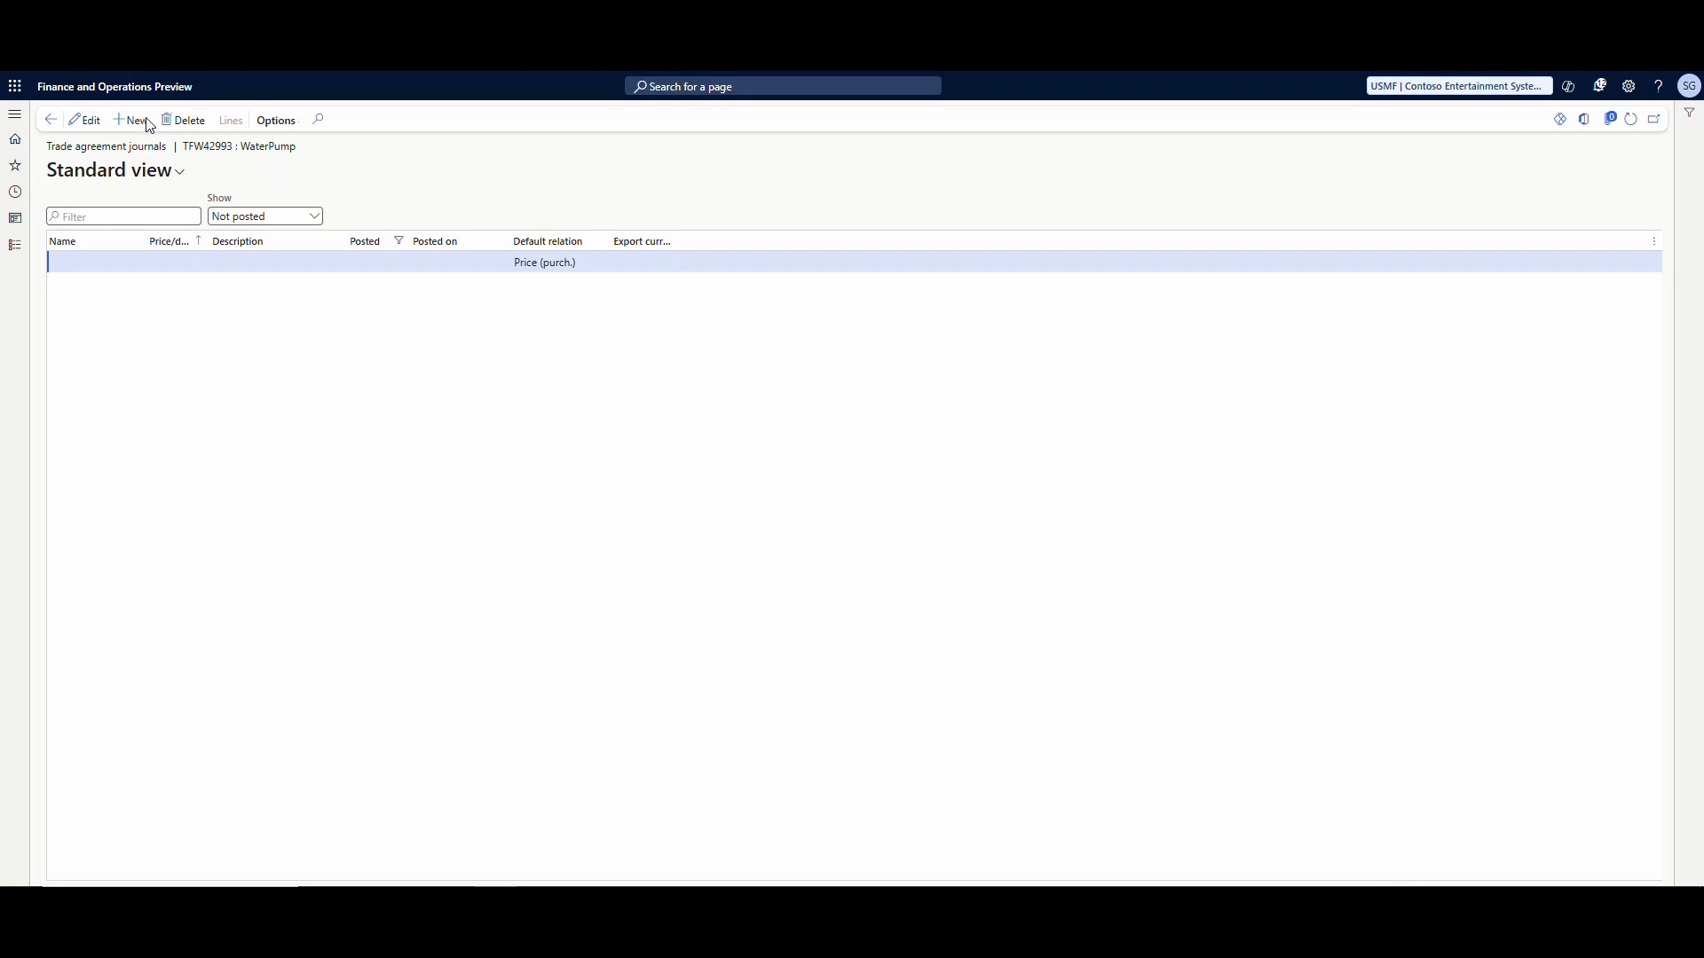
left_click(156, 262)
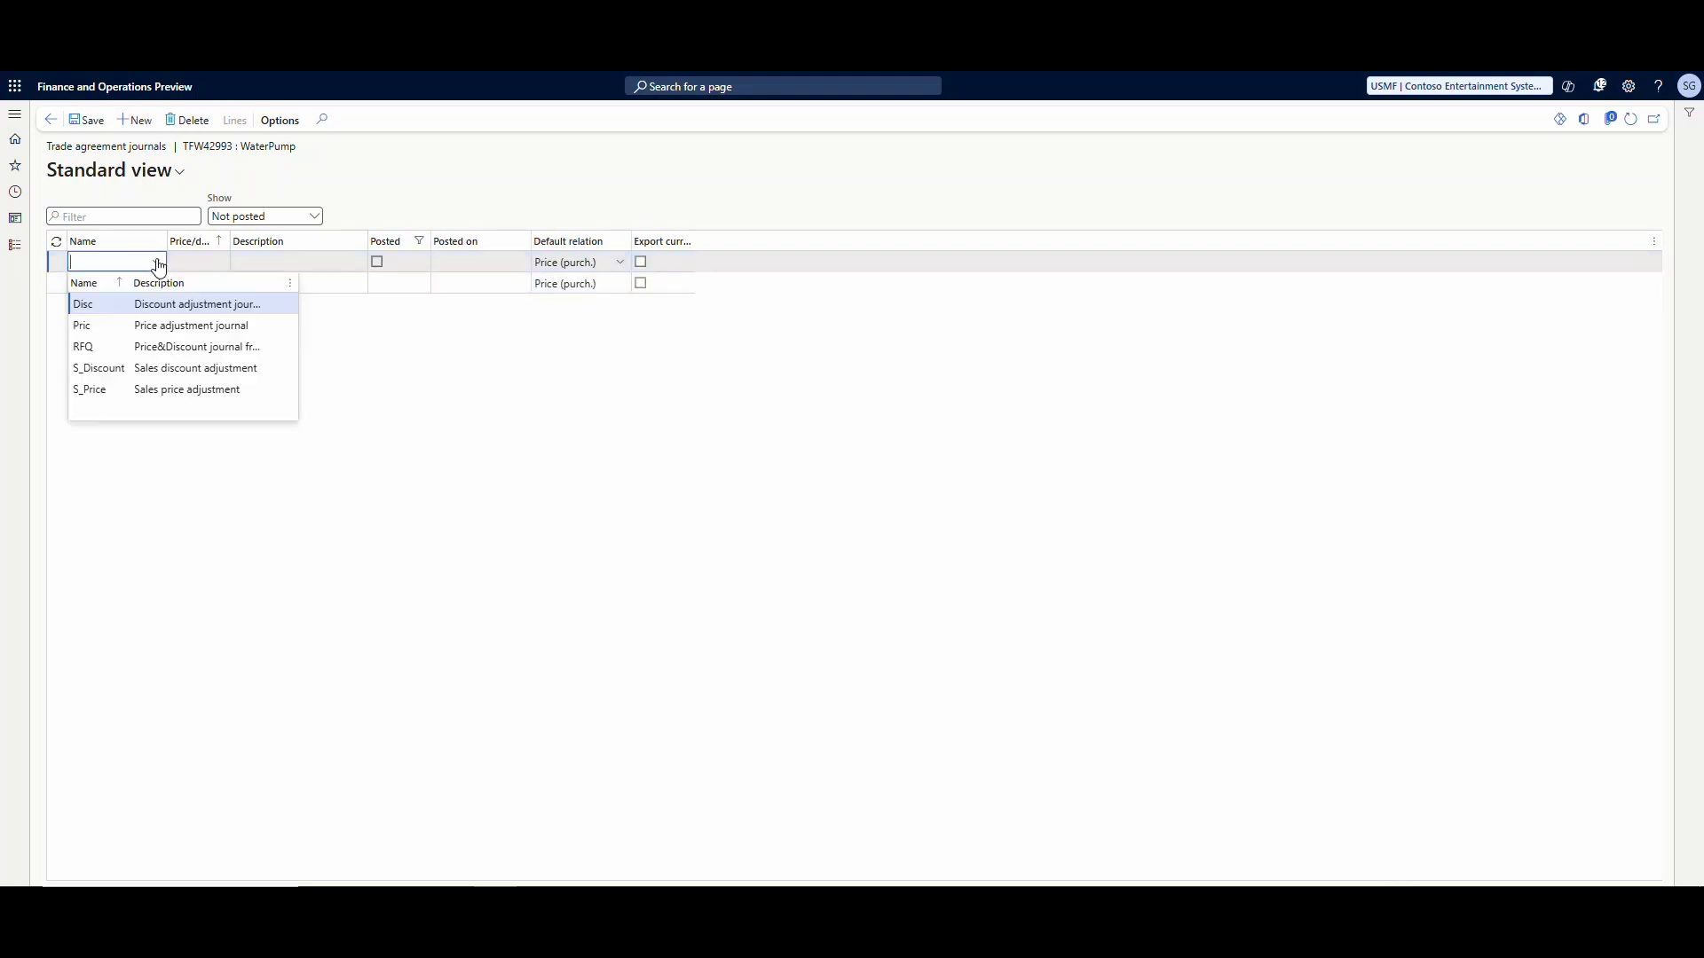
left_click(110, 368)
left_click(236, 120)
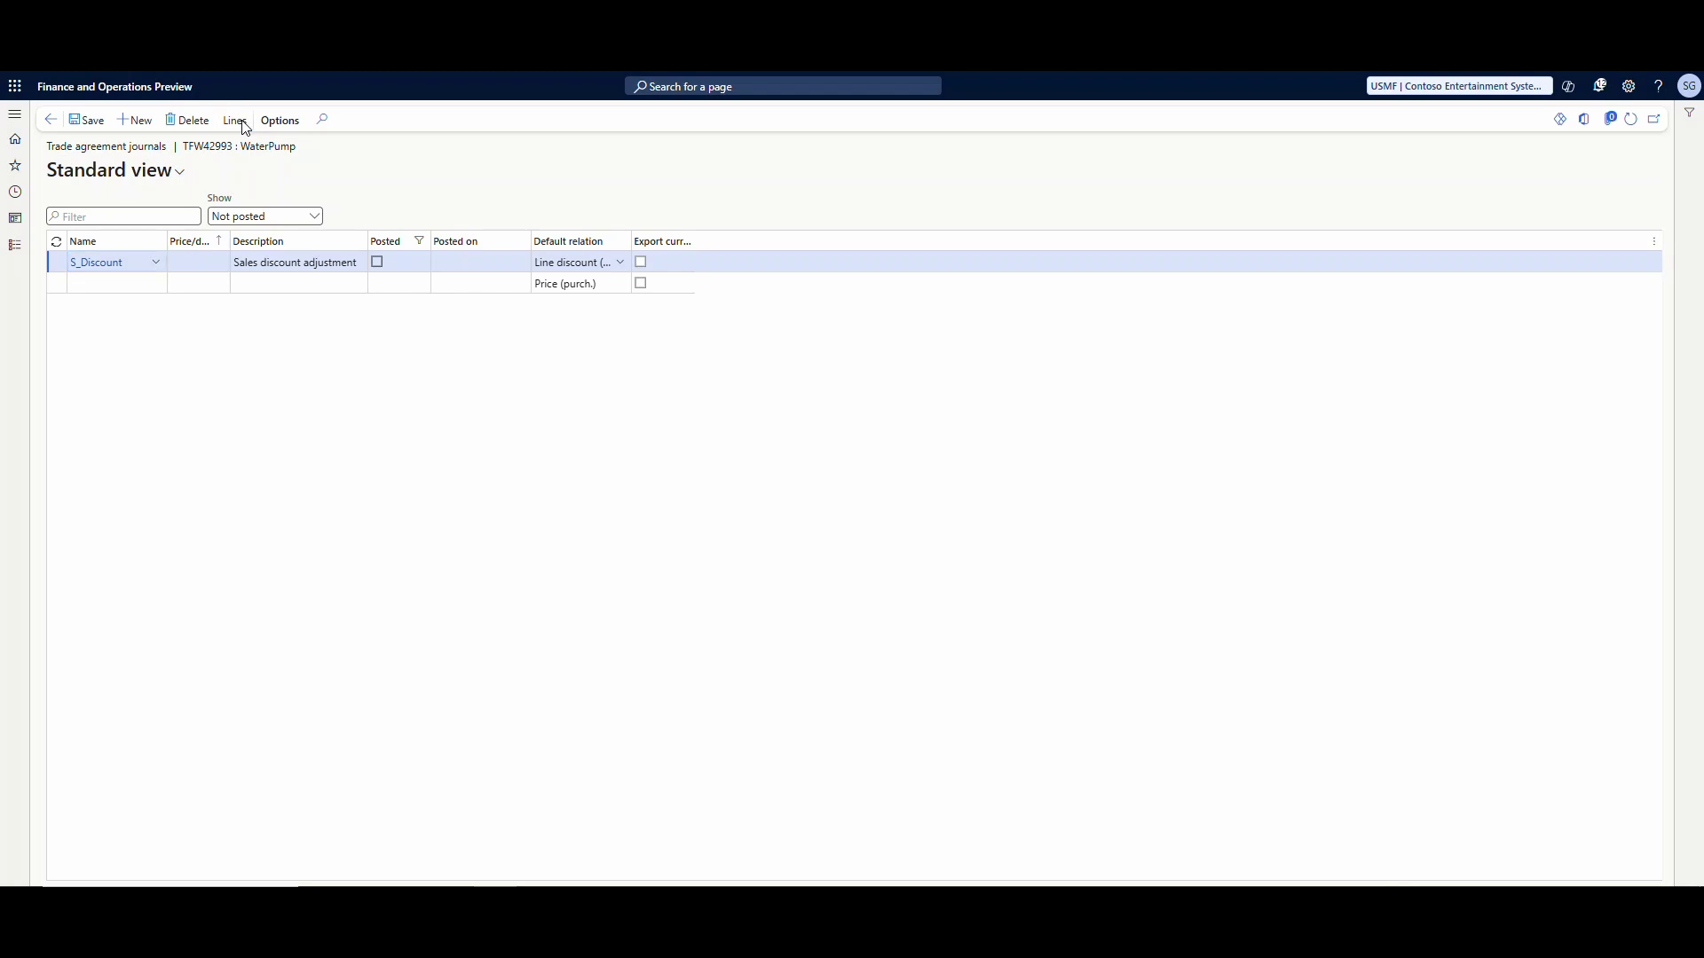
Set the discount line to a single customer account and item group WP
left_click(308, 335)
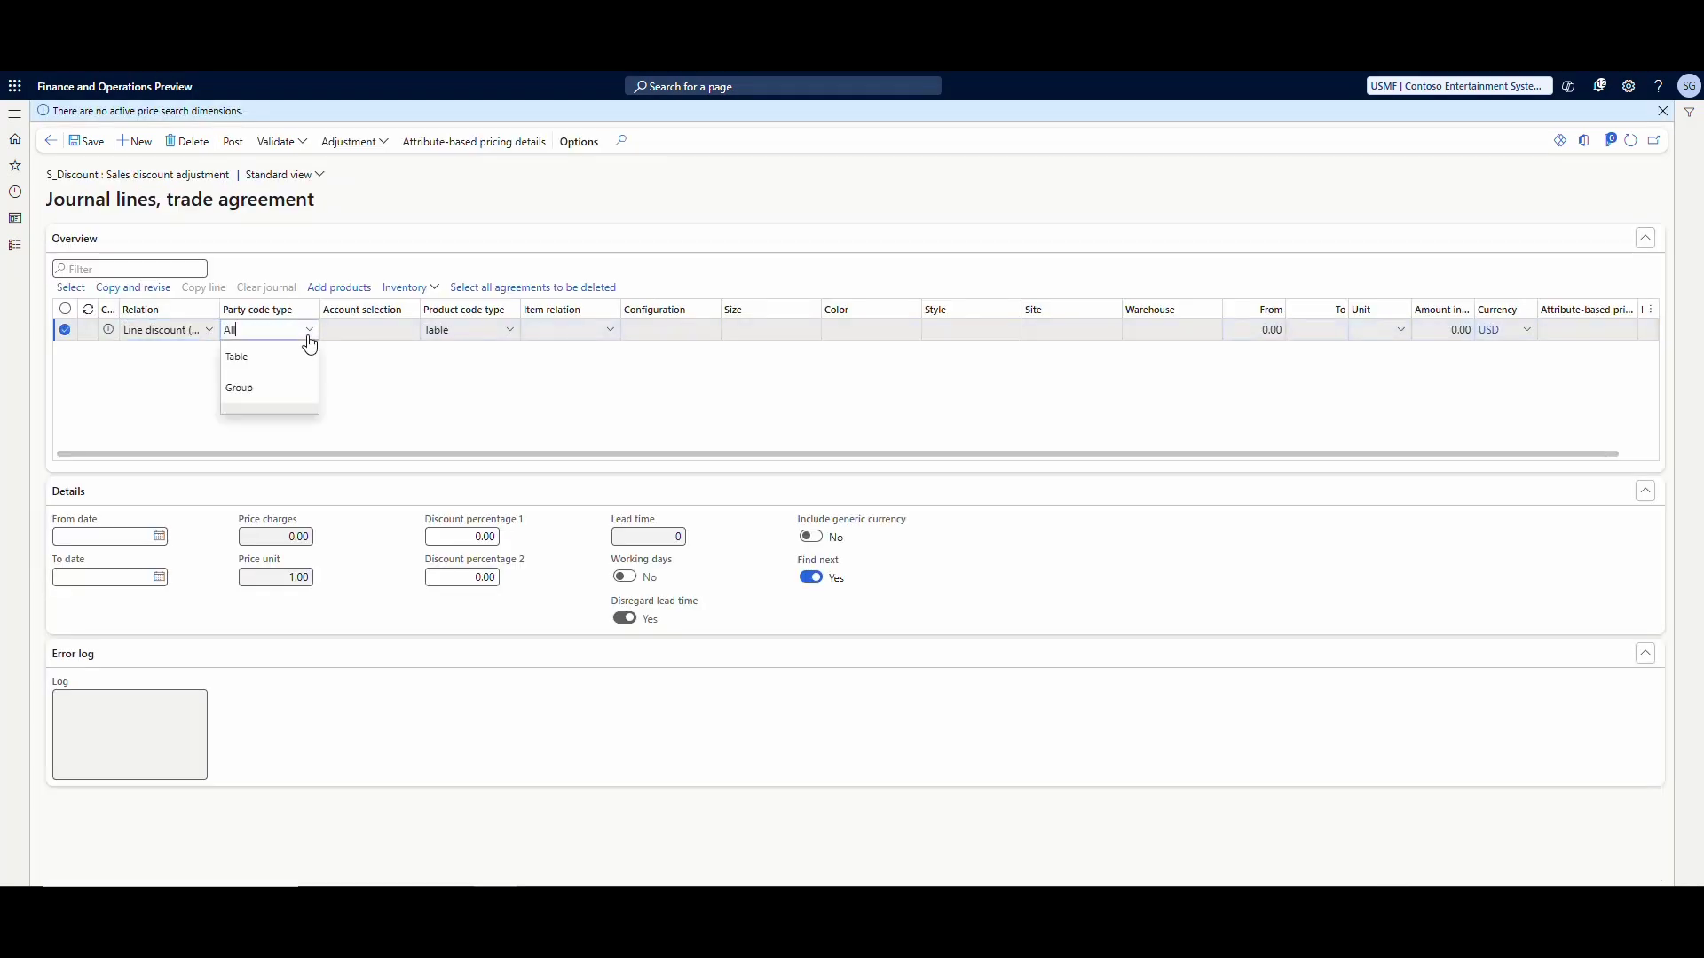
left_click(267, 359)
left_click(382, 332)
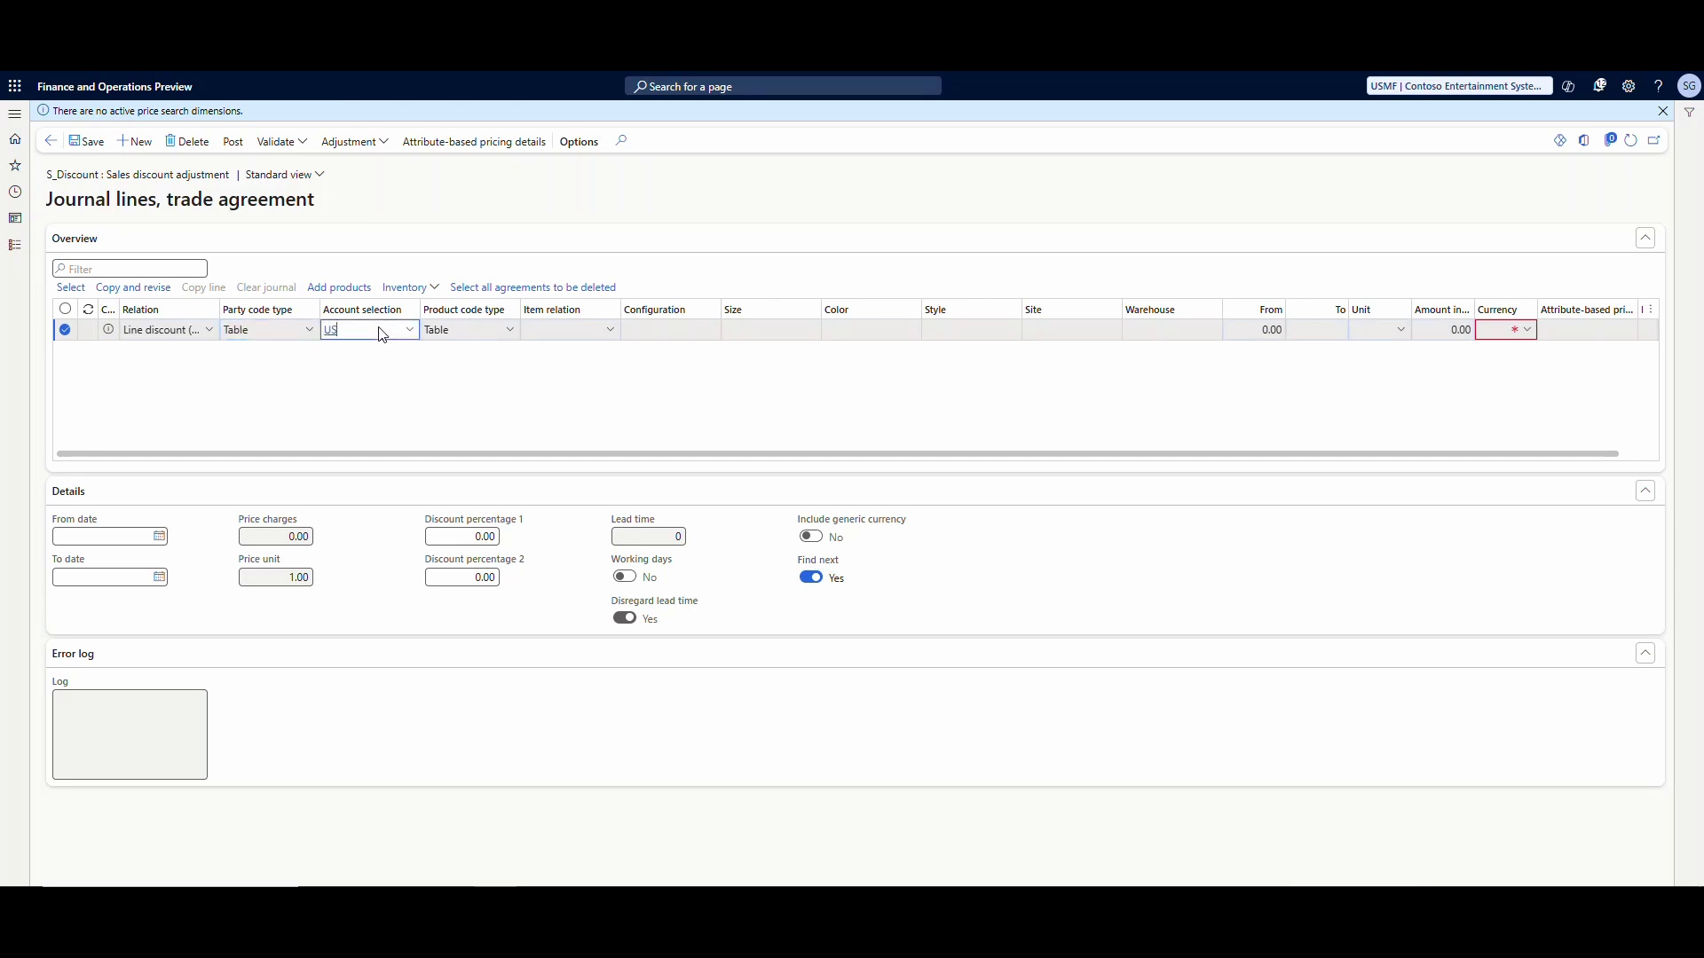
key("Tab")
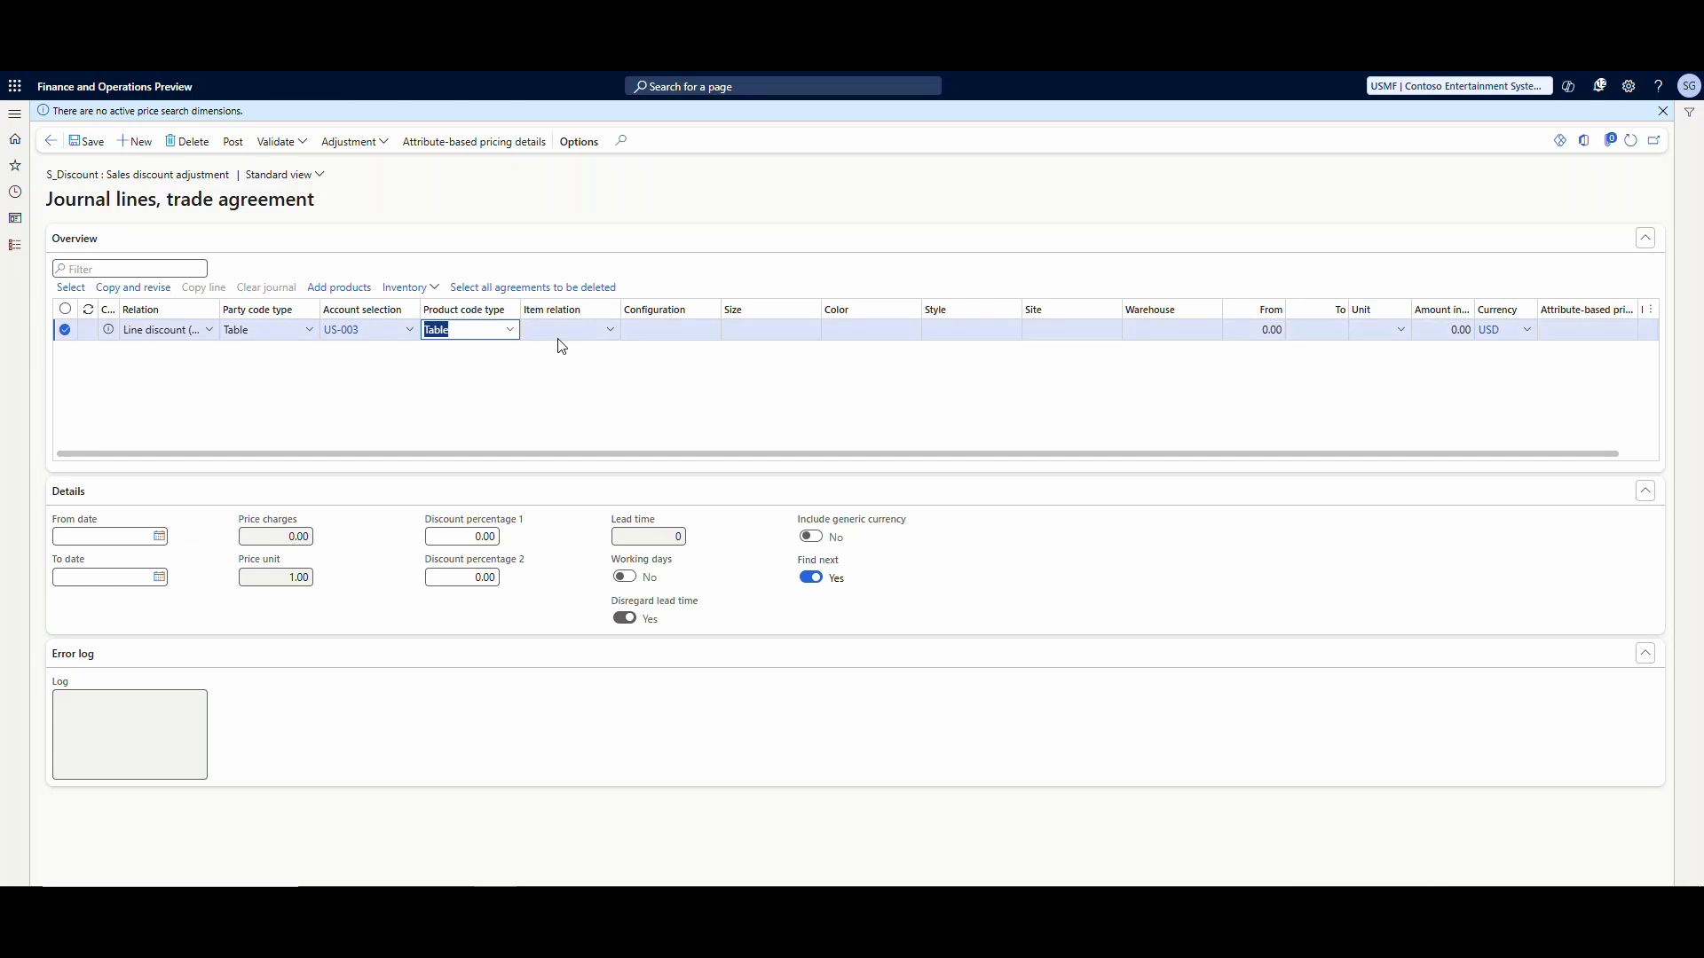
left_click(511, 330)
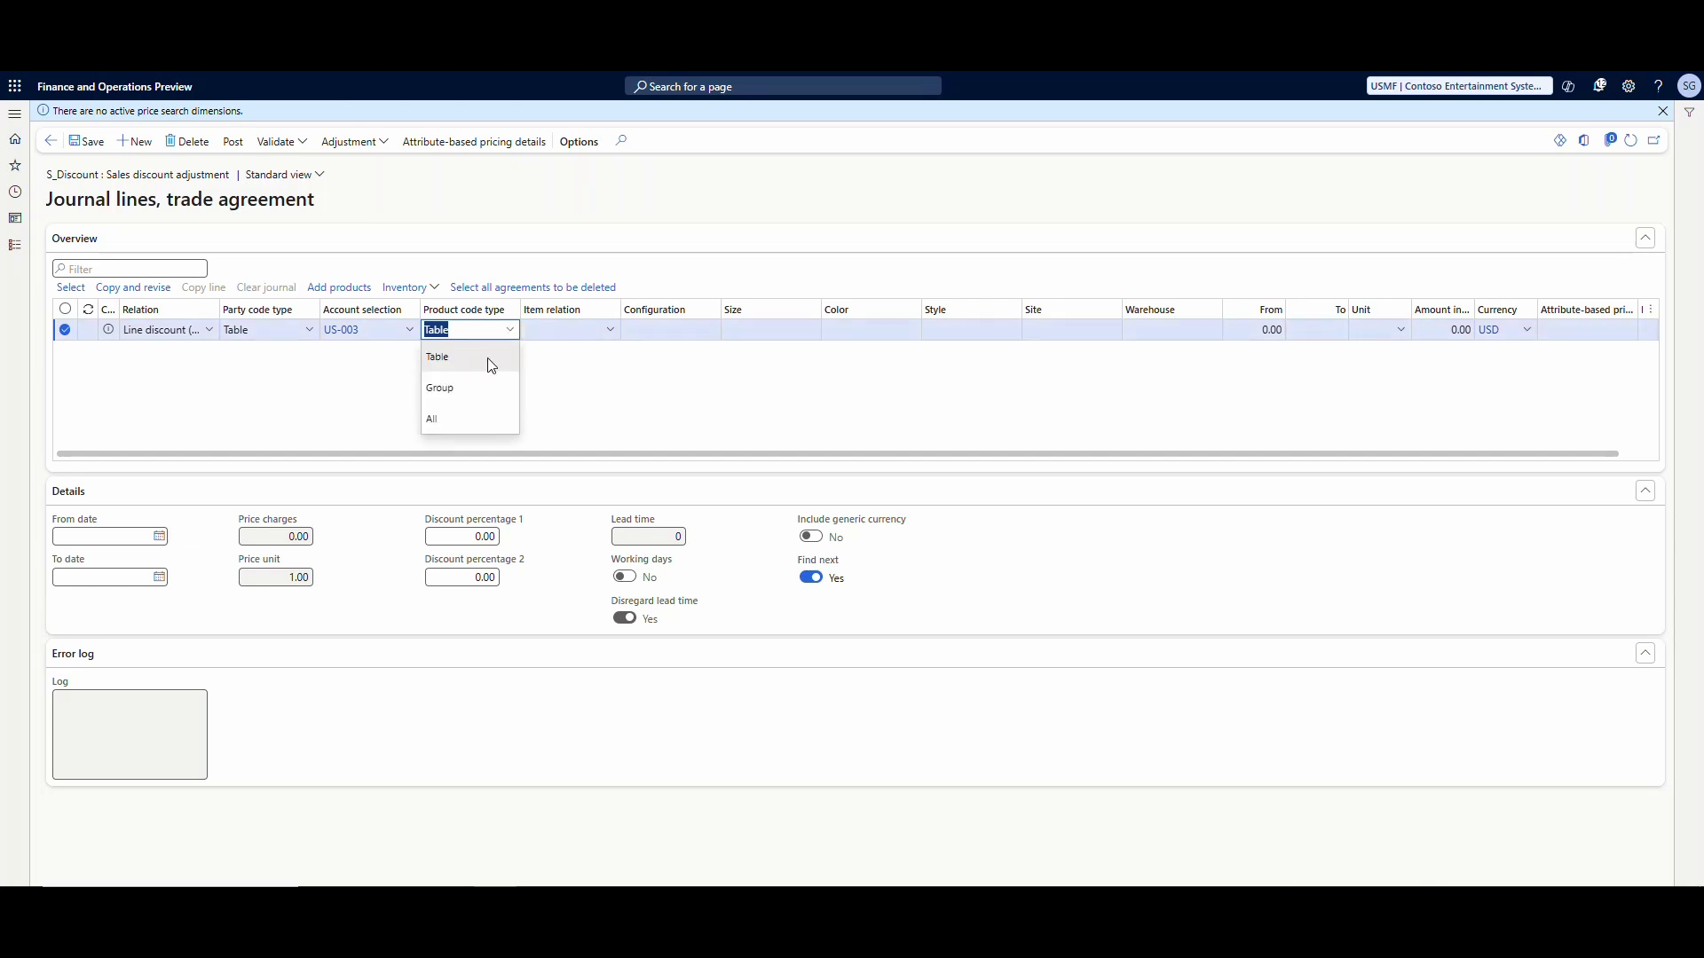
left_click(475, 387)
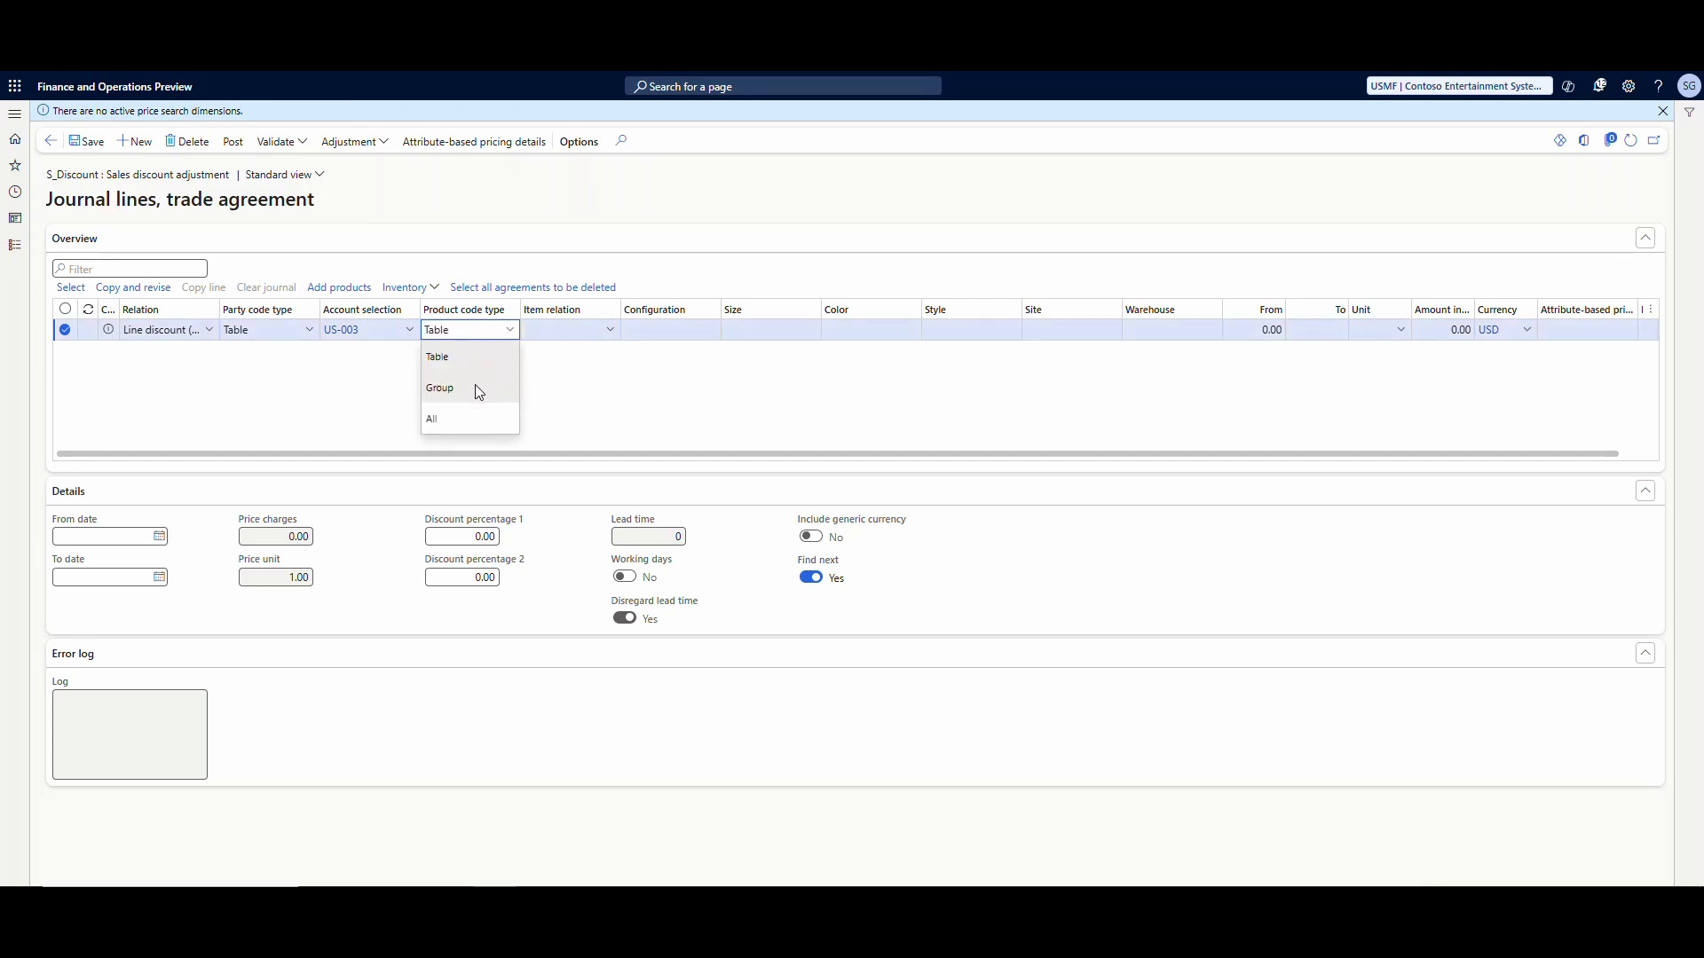
left_click(565, 339)
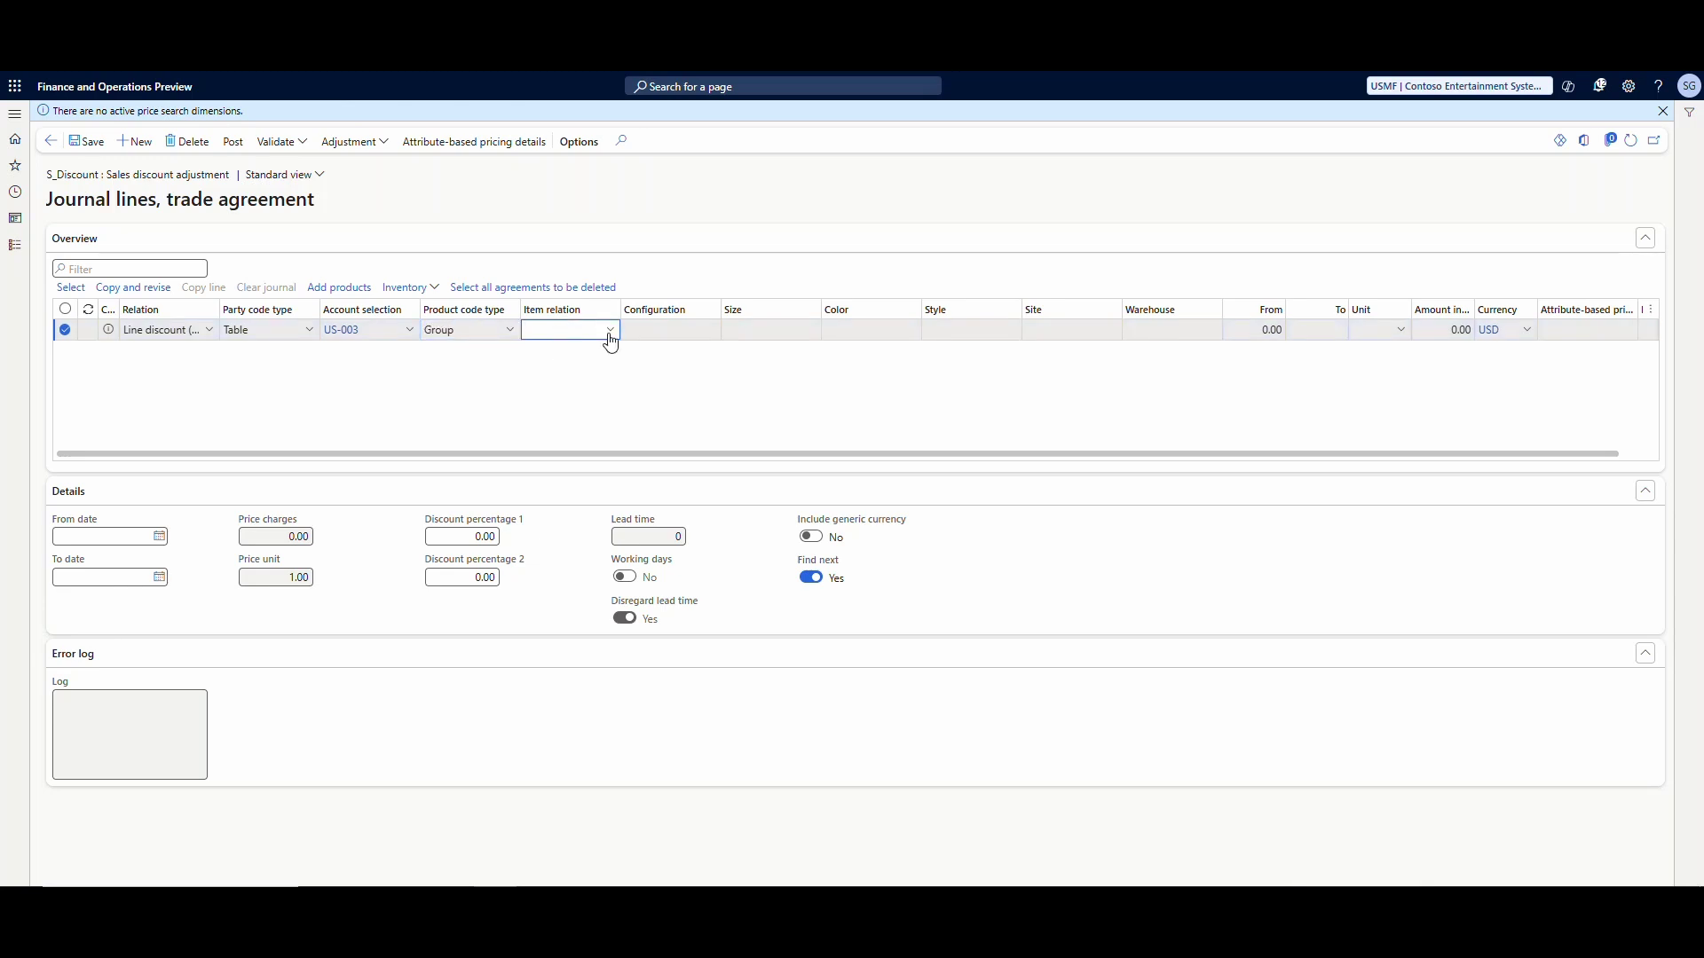
left_click(610, 332)
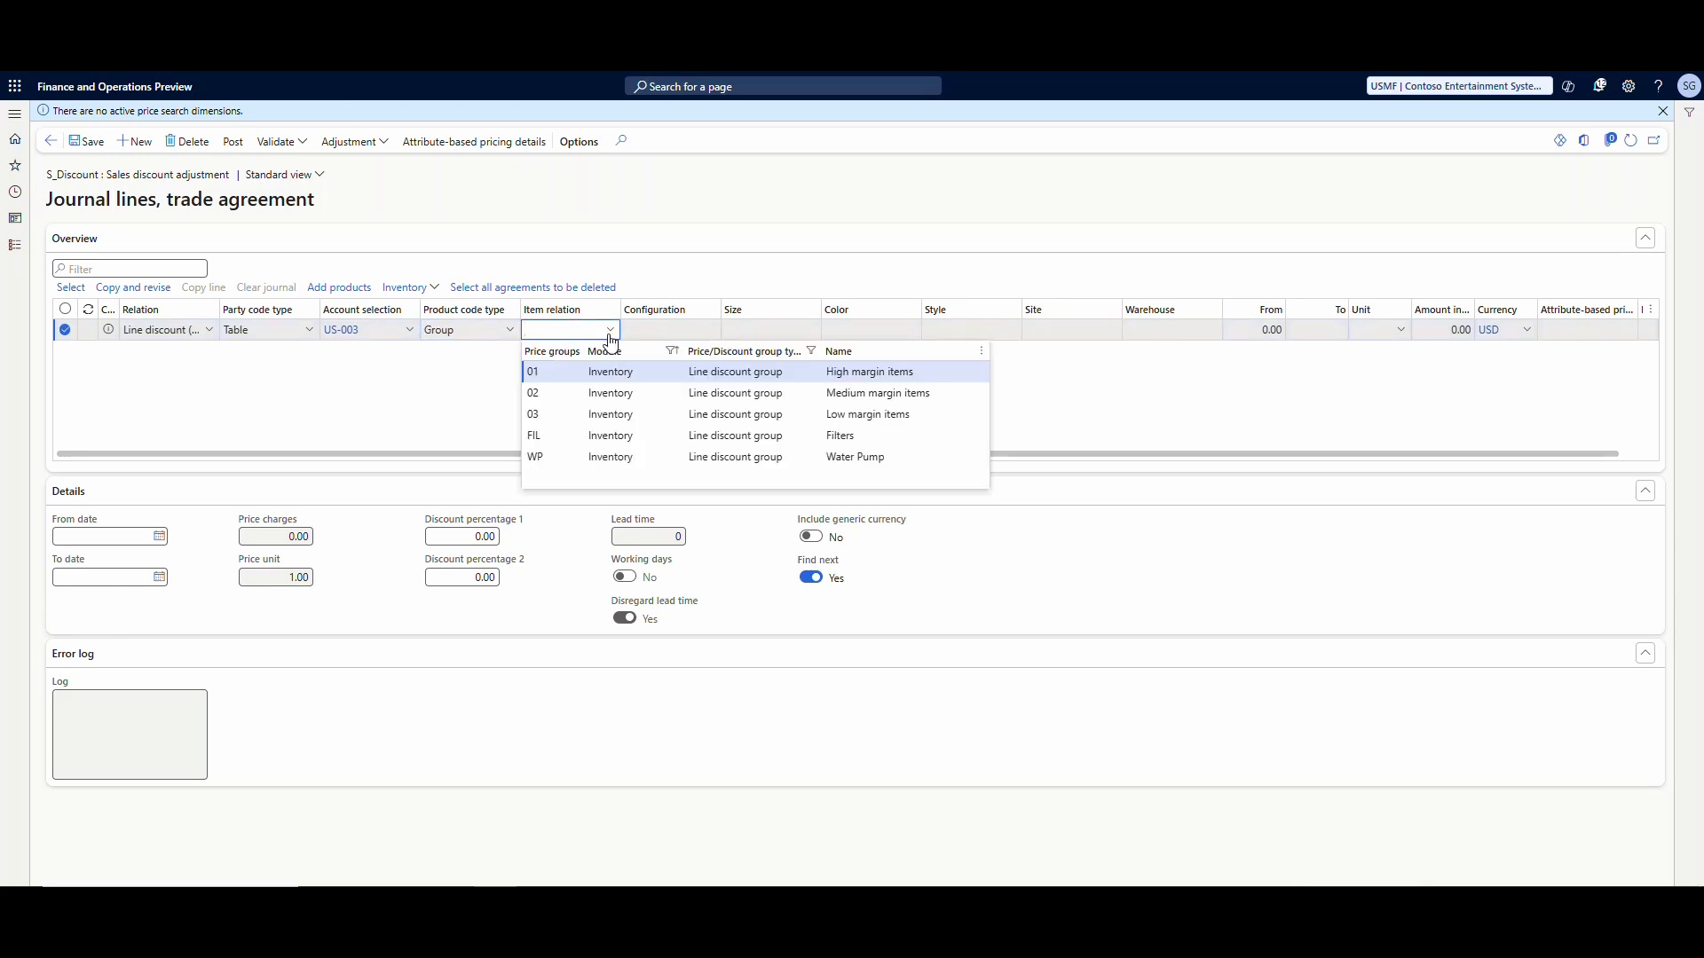
left_click(559, 458)
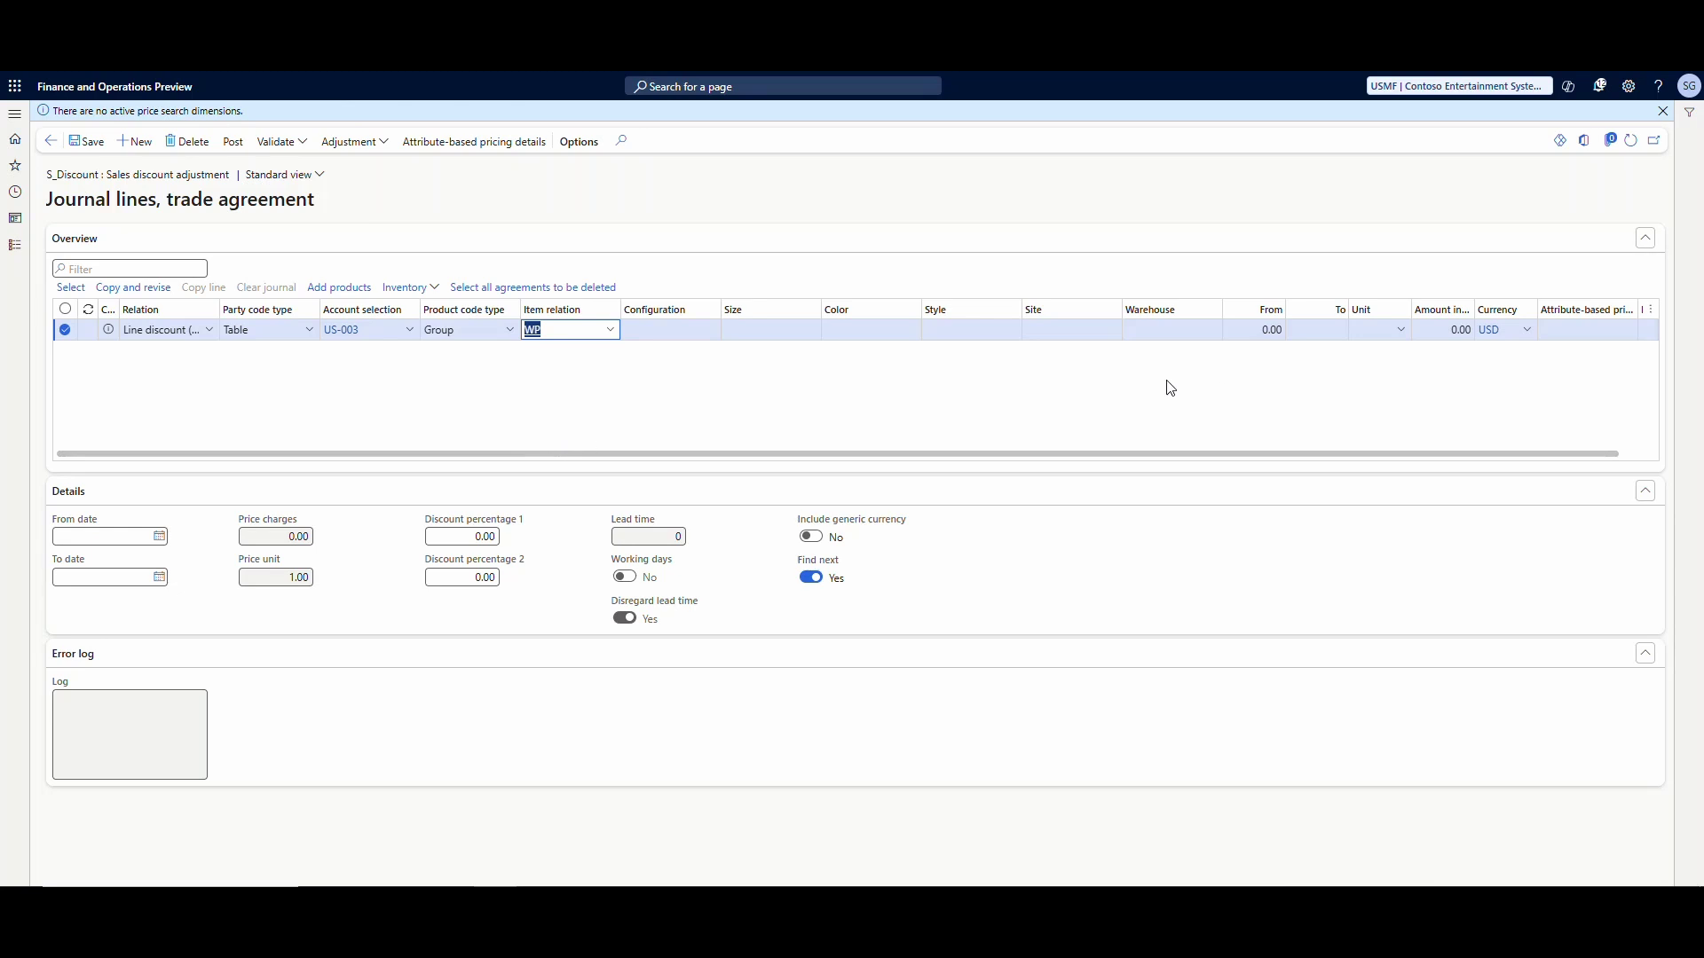
Enter a 10% discount for quantities 0 to 5 and add another journal line
left_click(473, 535)
type("1")
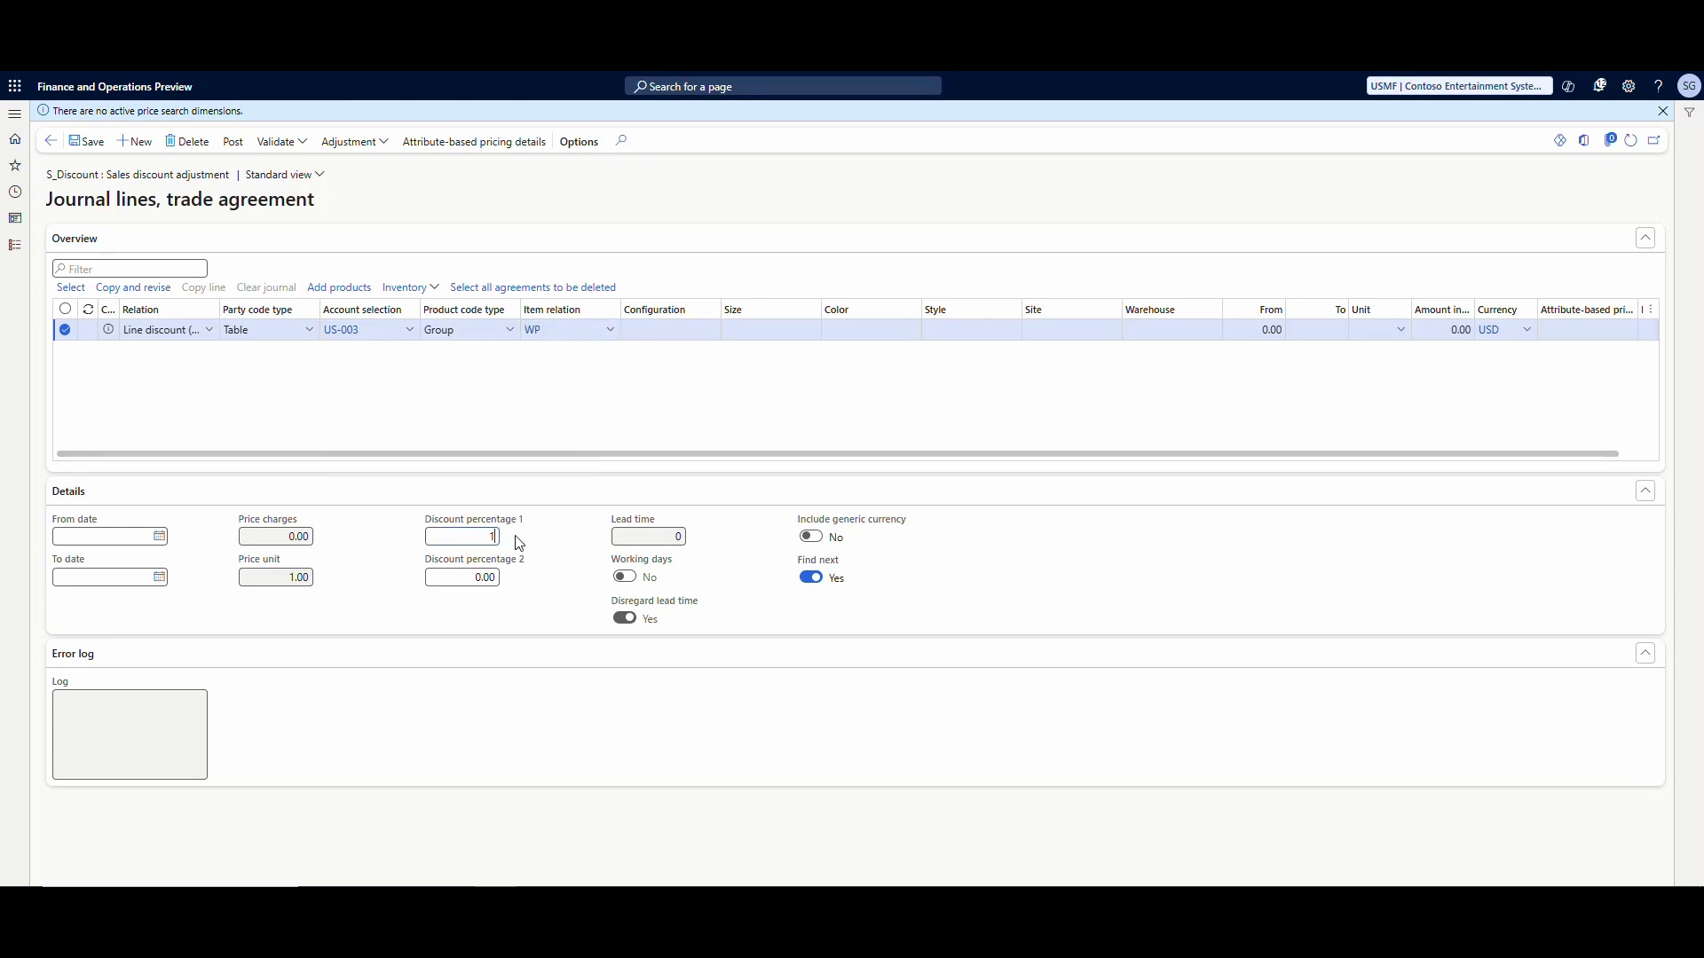
type("0")
left_click(1258, 329)
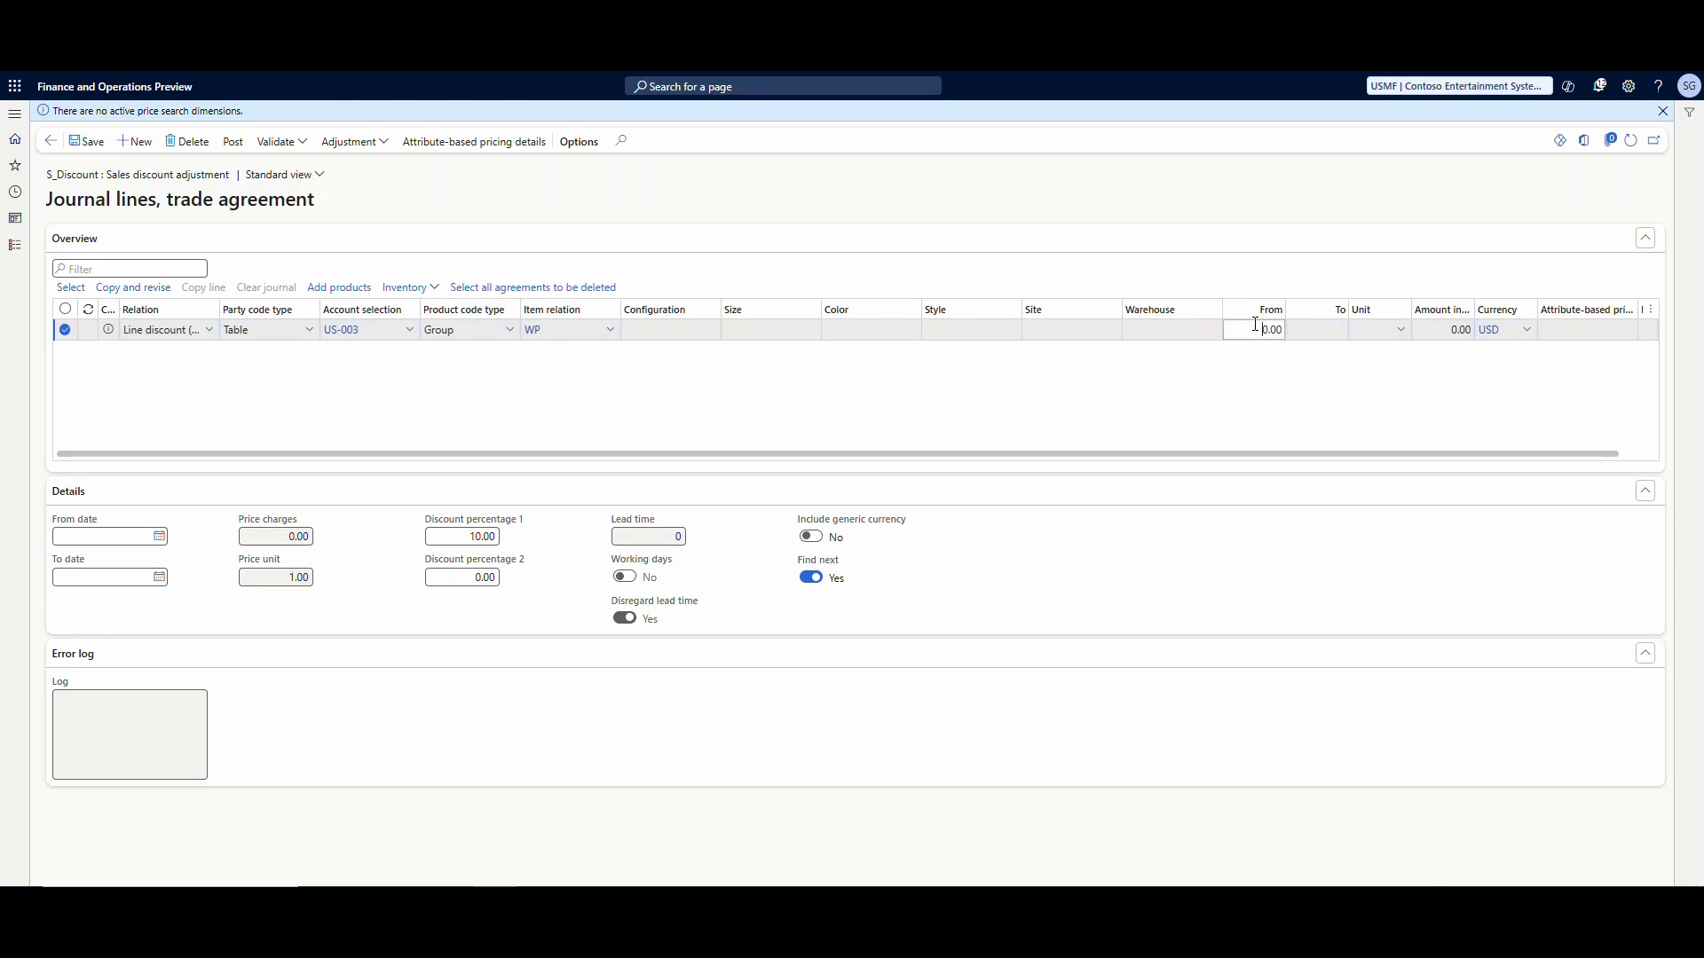
left_click(1301, 334)
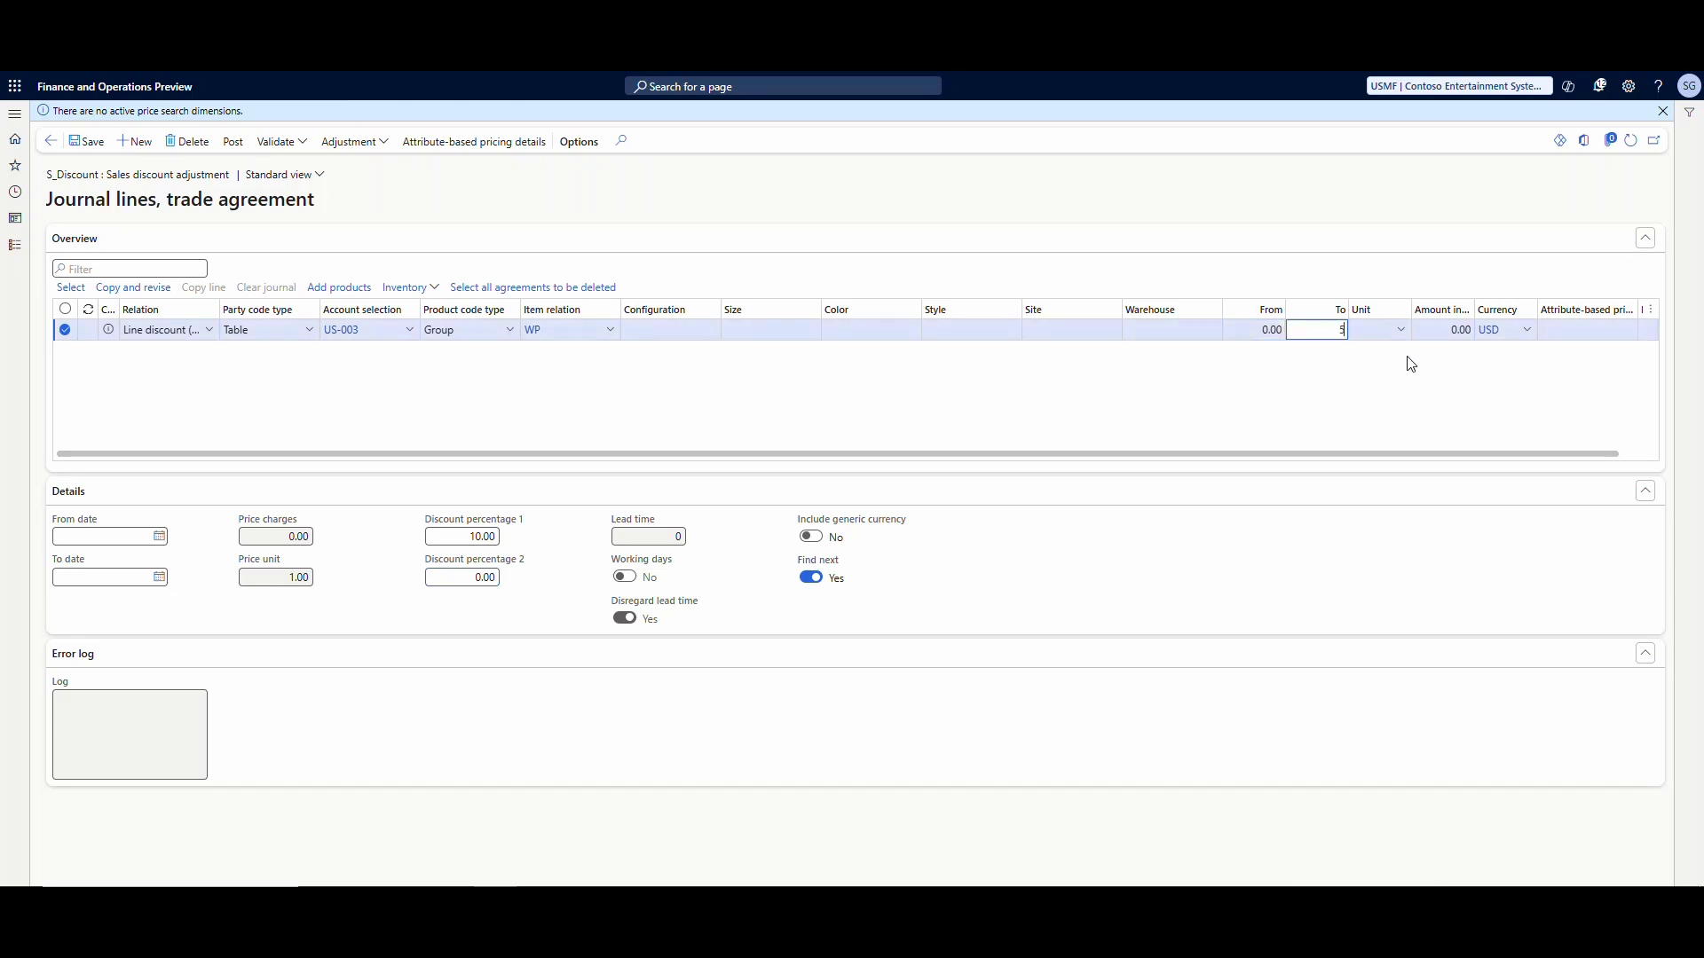
type("5")
key("Tab")
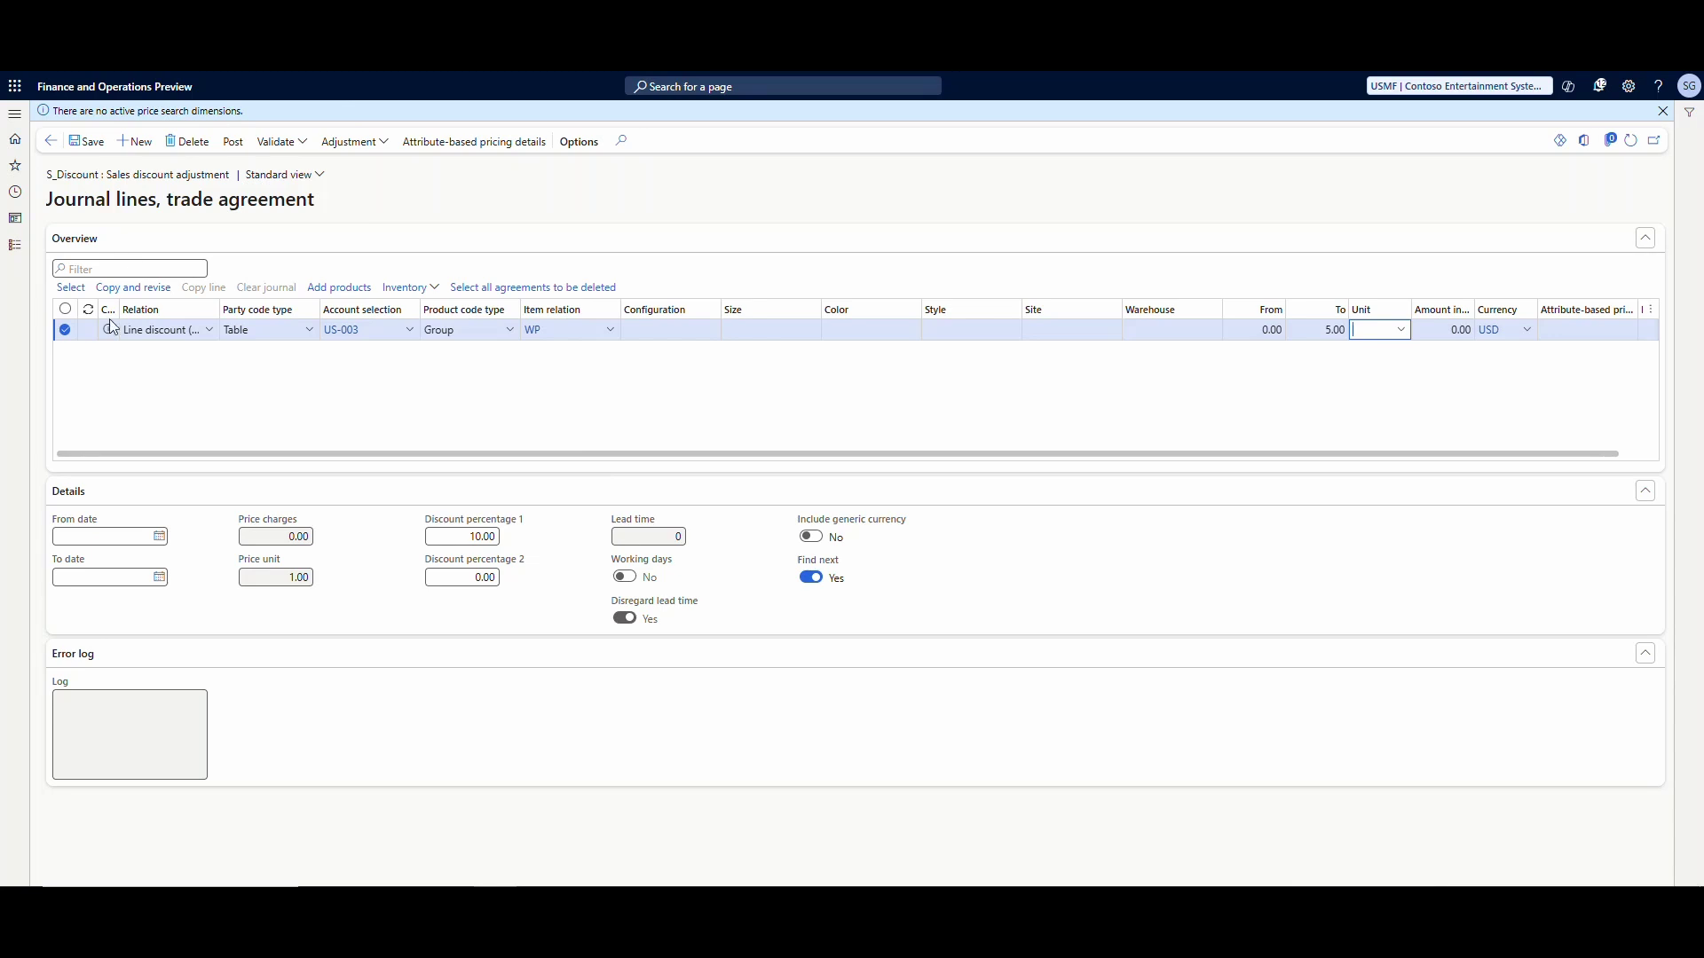
left_click(135, 147)
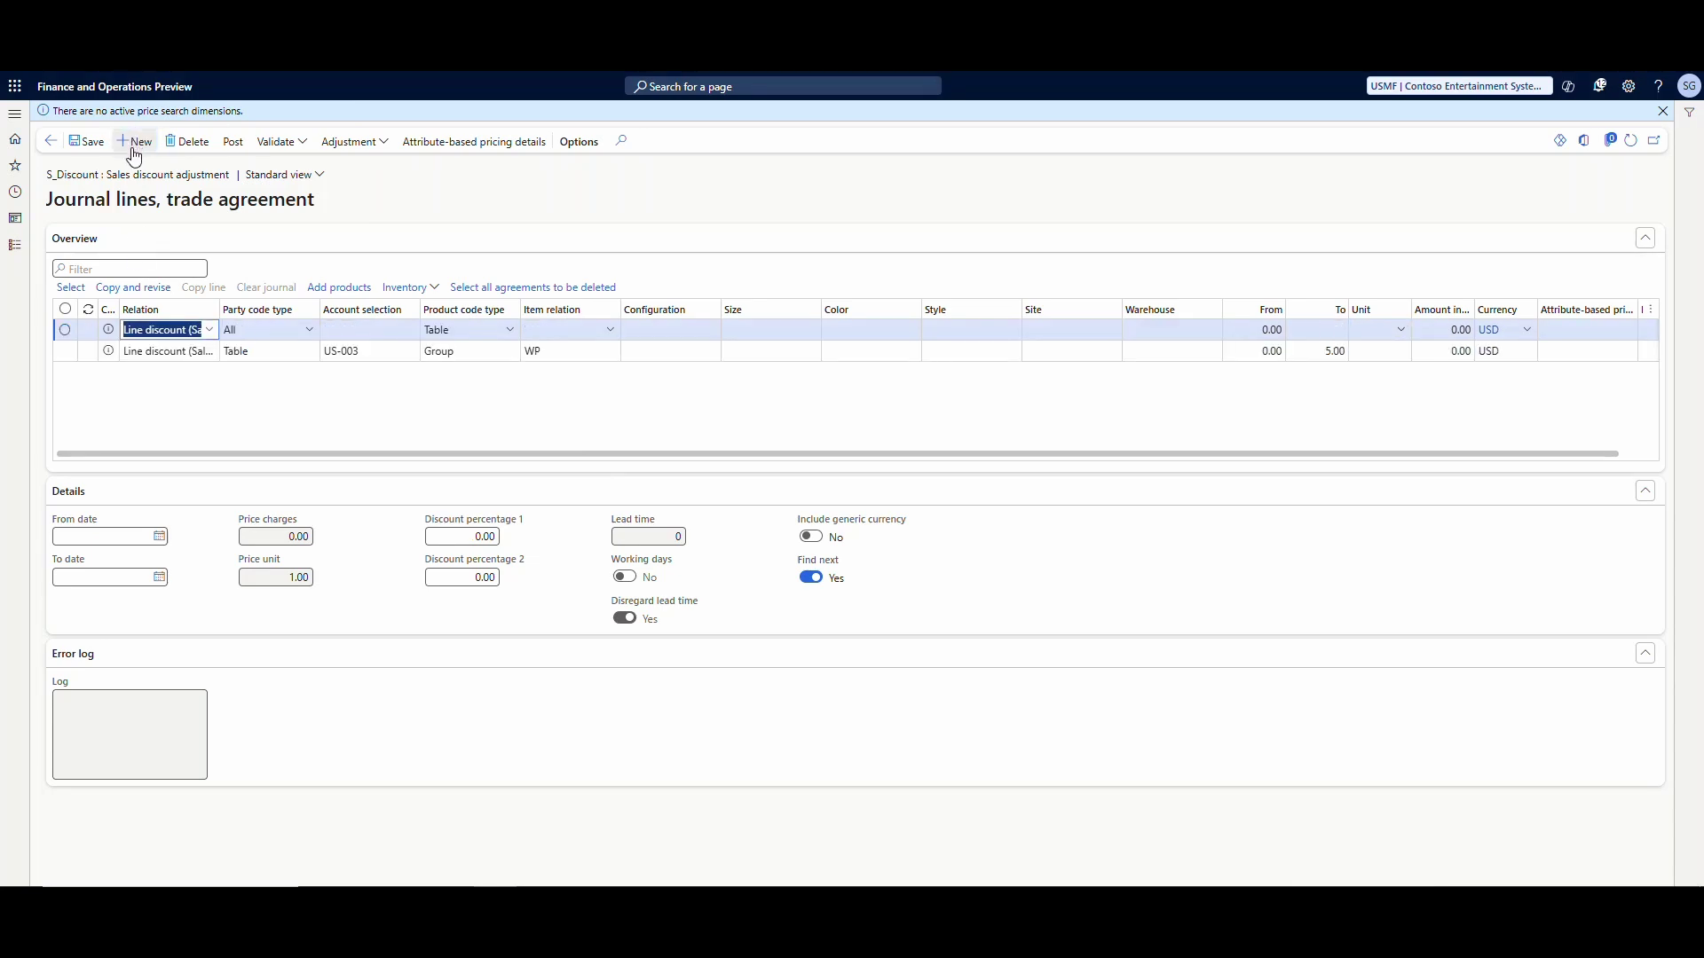
Set the new line to party code Table for the same customer and group WP
left_click(312, 337)
left_click(313, 338)
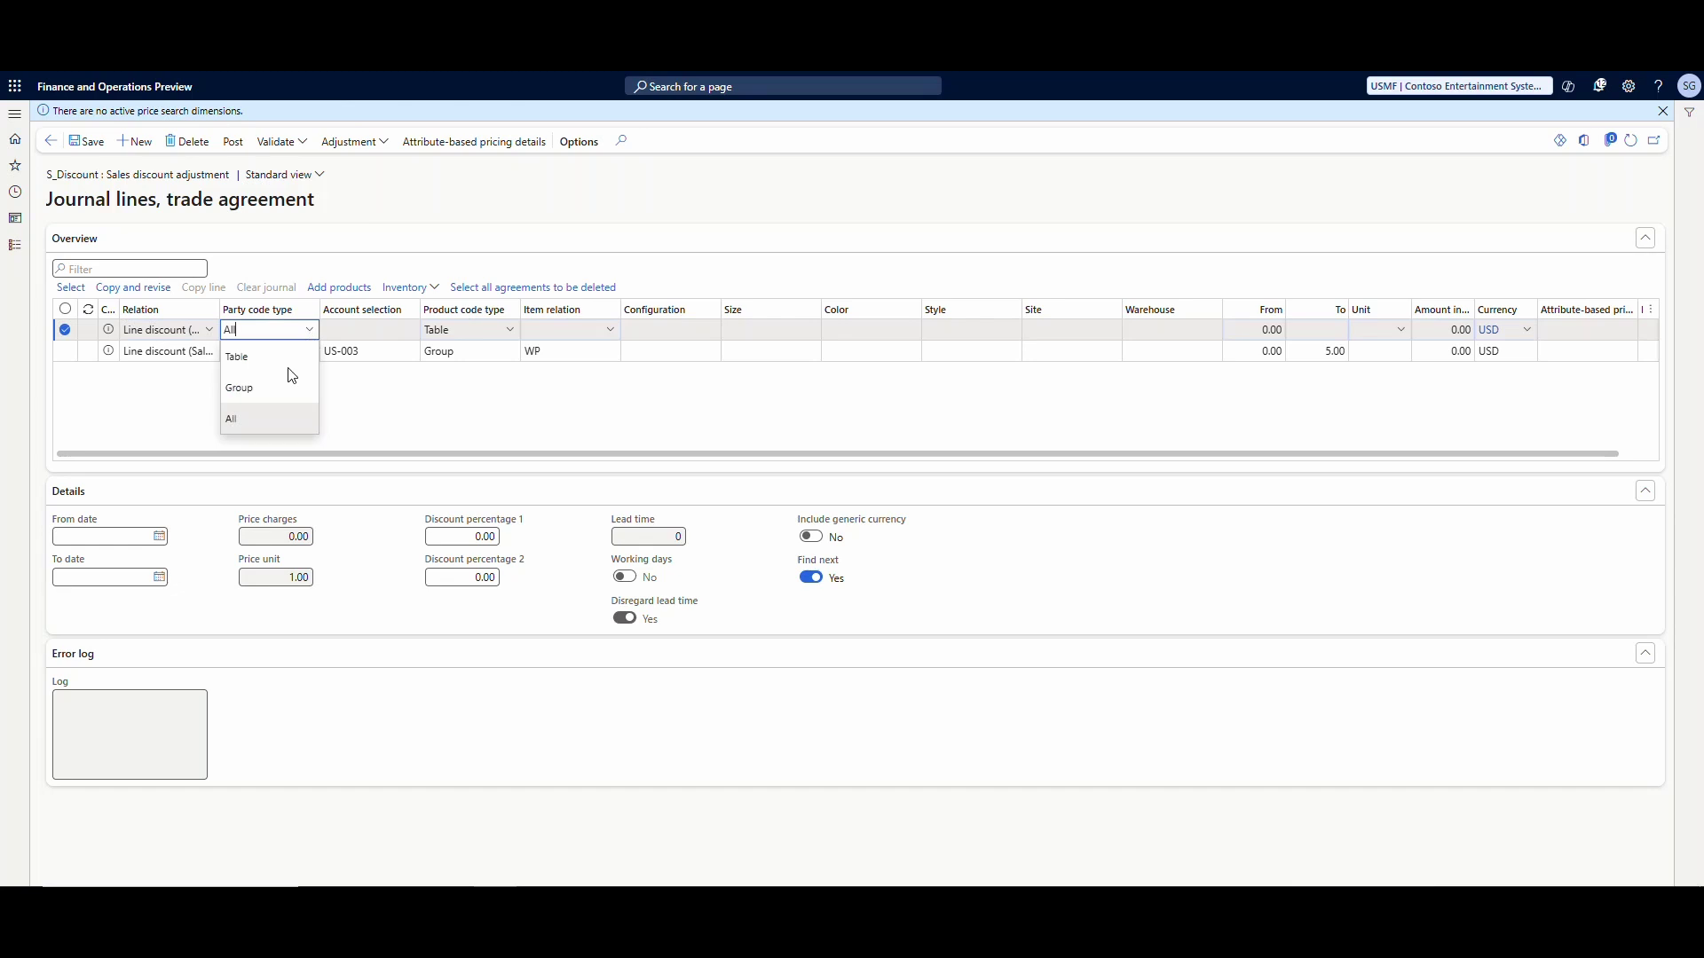
left_click(277, 357)
left_click(390, 337)
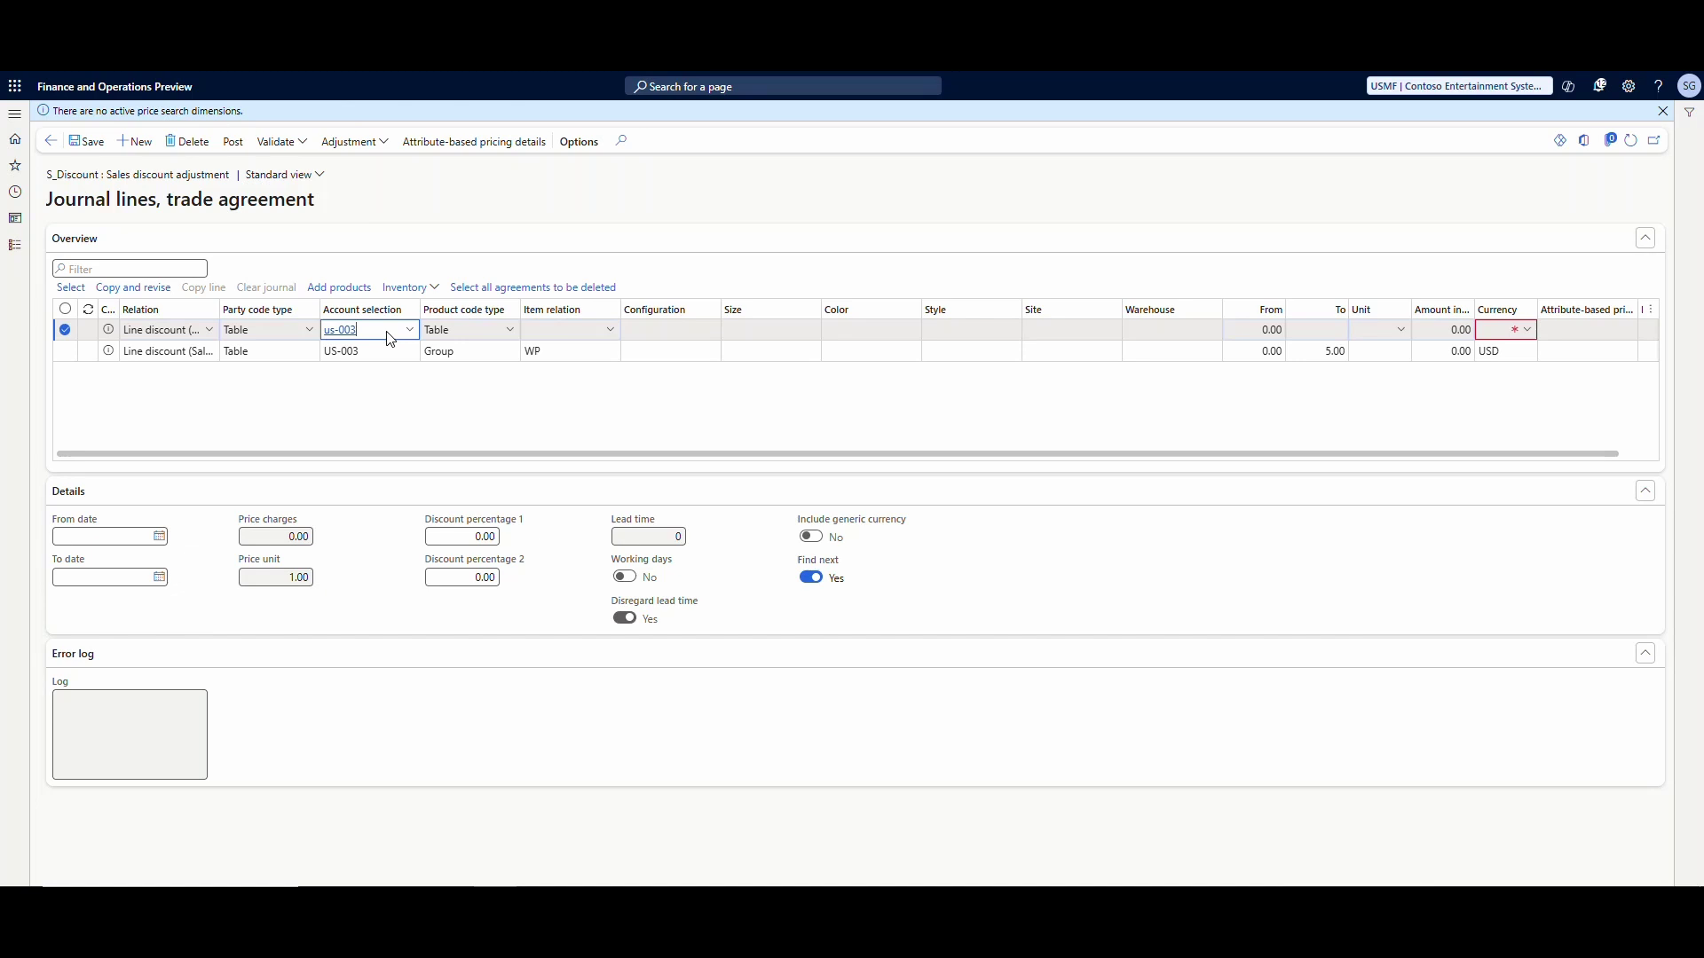
left_click(463, 330)
left_click(510, 330)
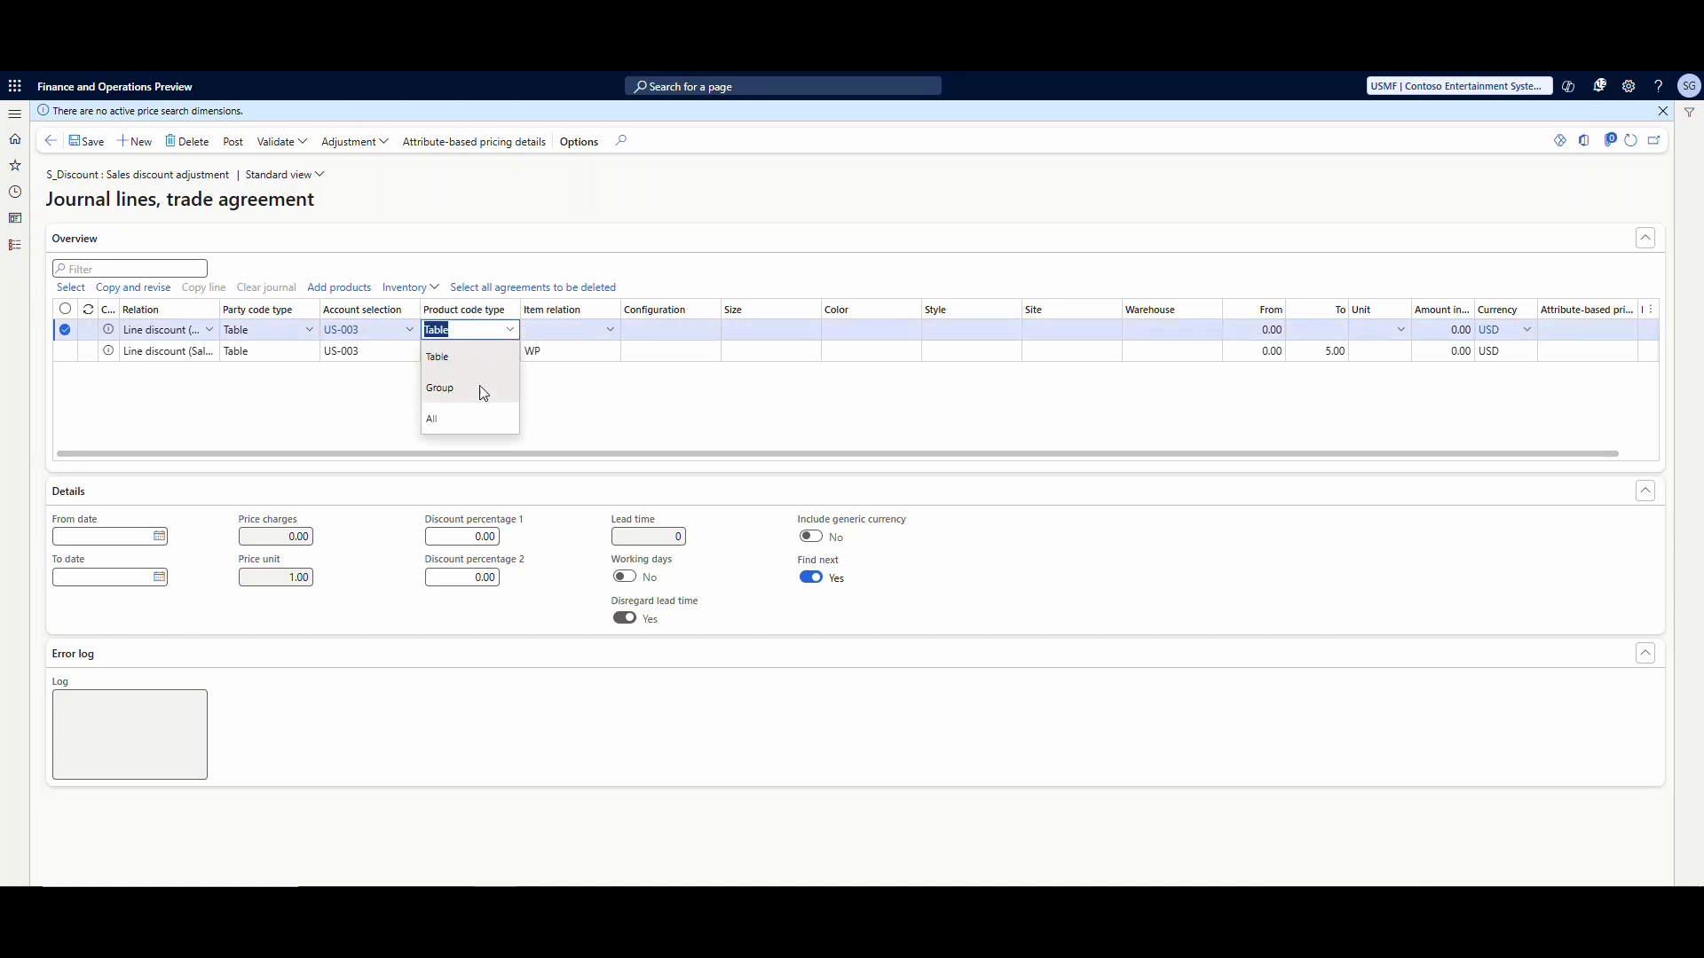
left_click(484, 390)
left_click(552, 339)
key("Tab")
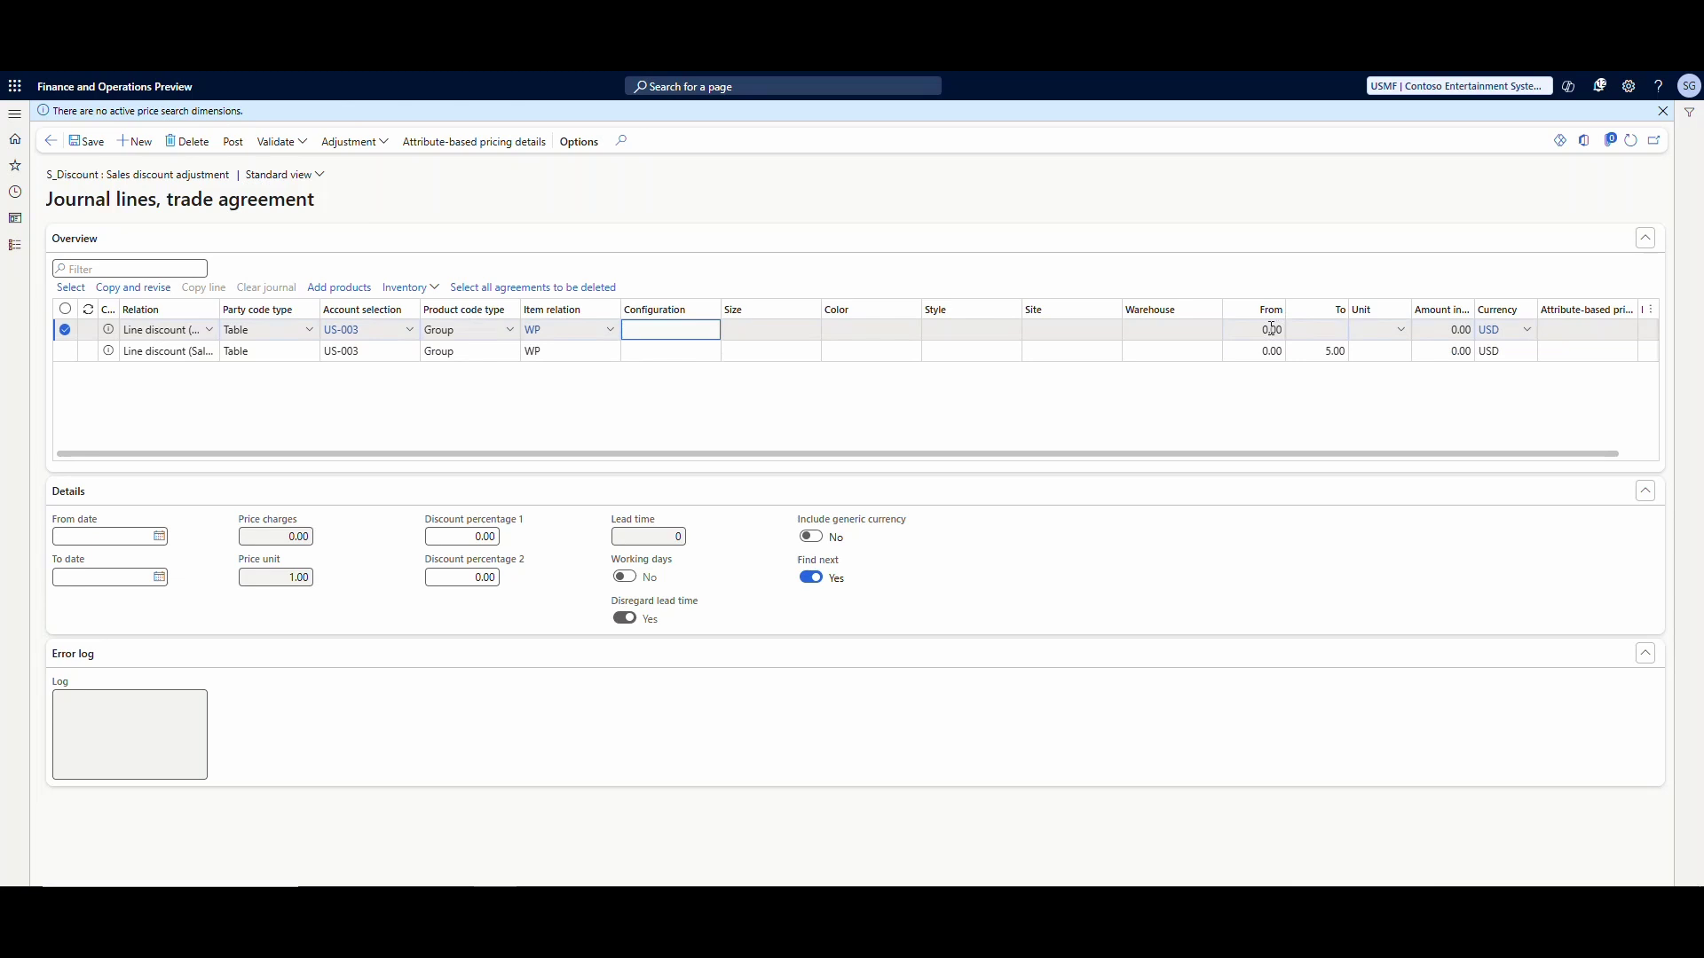
Make the line start at quantity 5 with discount percentages 10 and 5
left_click(1283, 329)
type("5")
key("Tab")
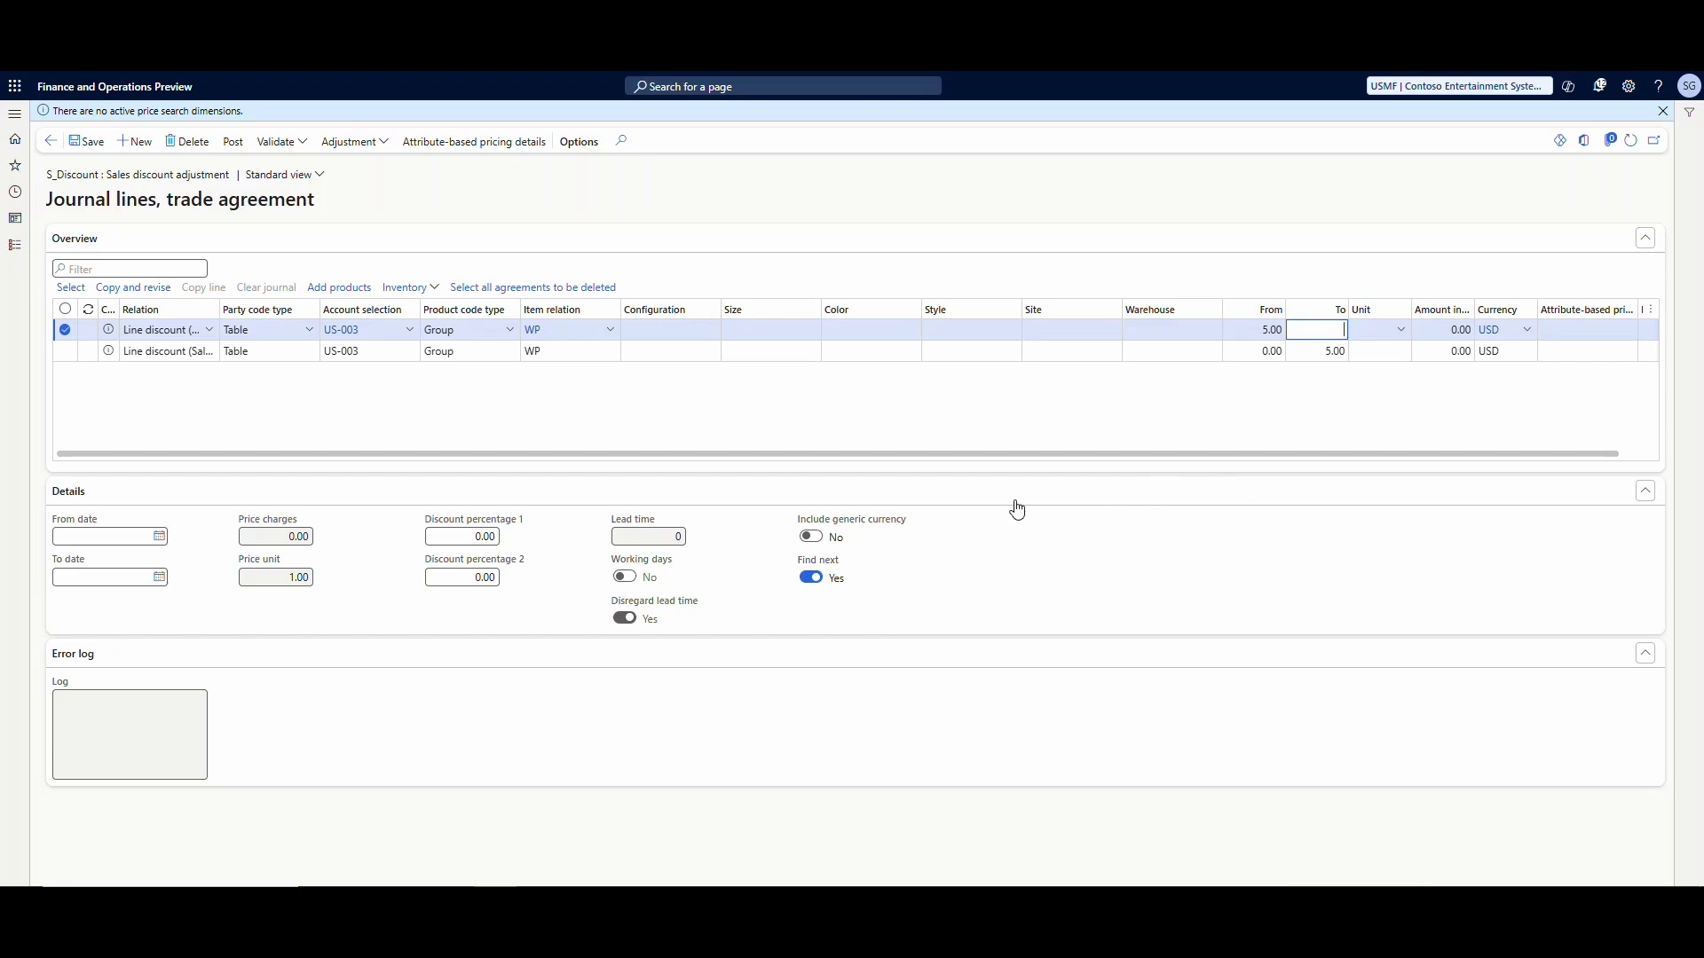
left_click(520, 541)
type("10")
key("Tab")
type("5")
key("Tab")
Post the discount journal and inspect the Water Pump's 90.00 price and quantity-5 discount agreements
left_click(233, 142)
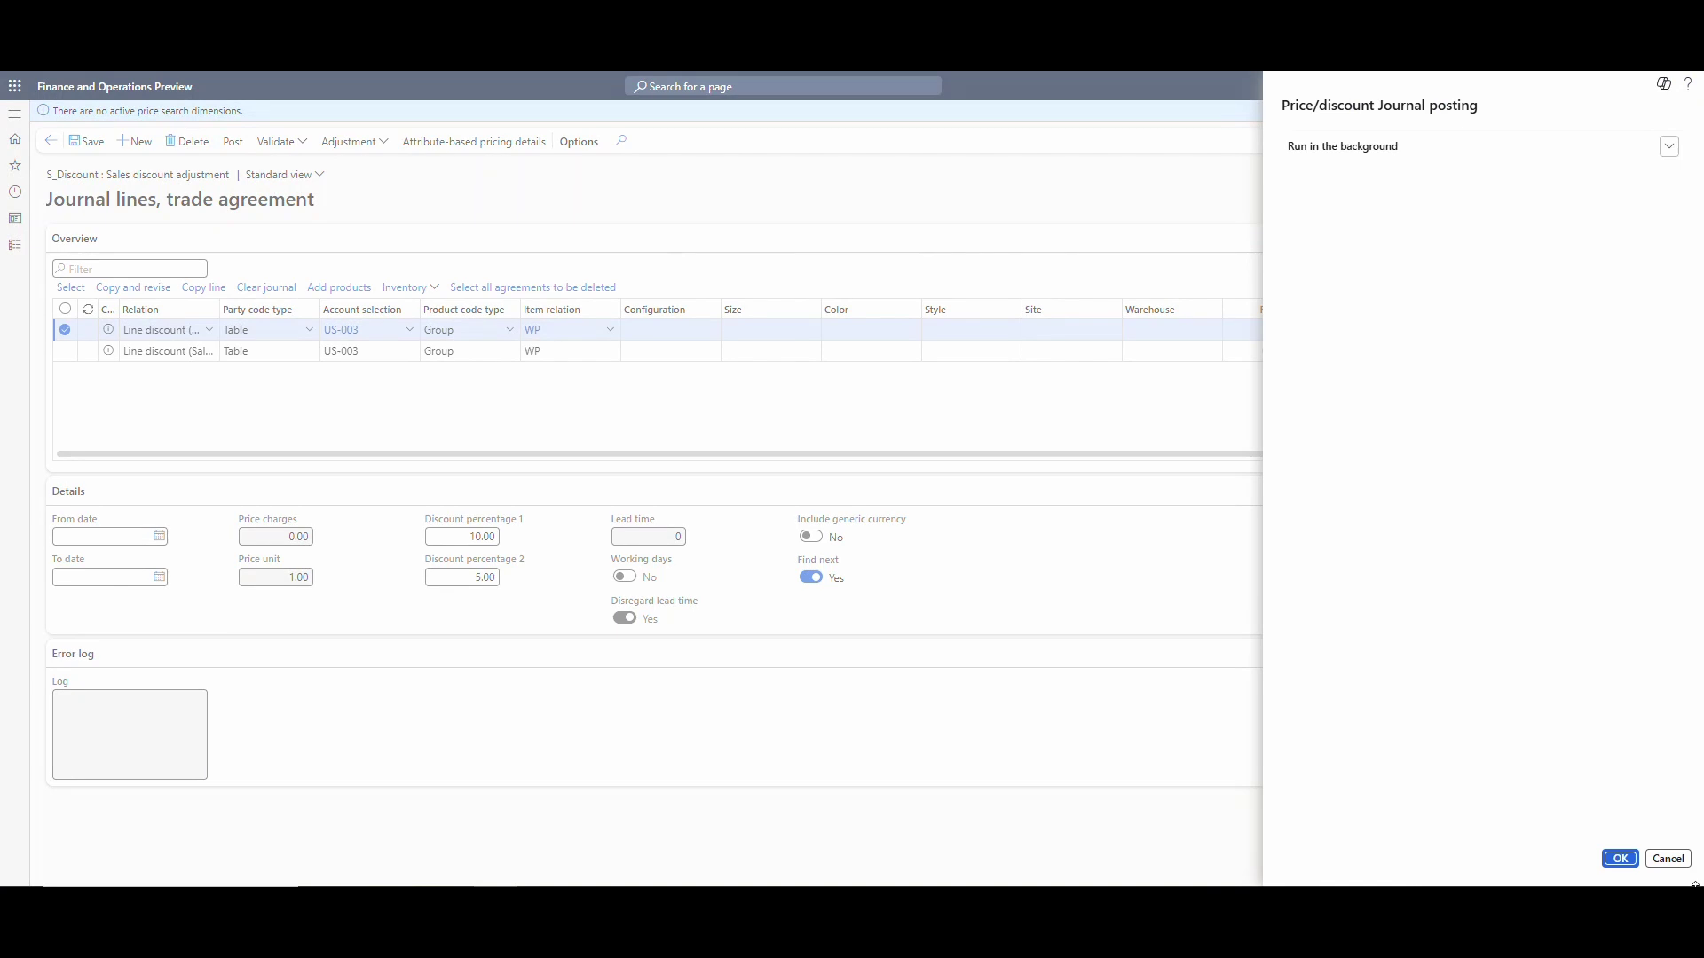
left_click(1620, 859)
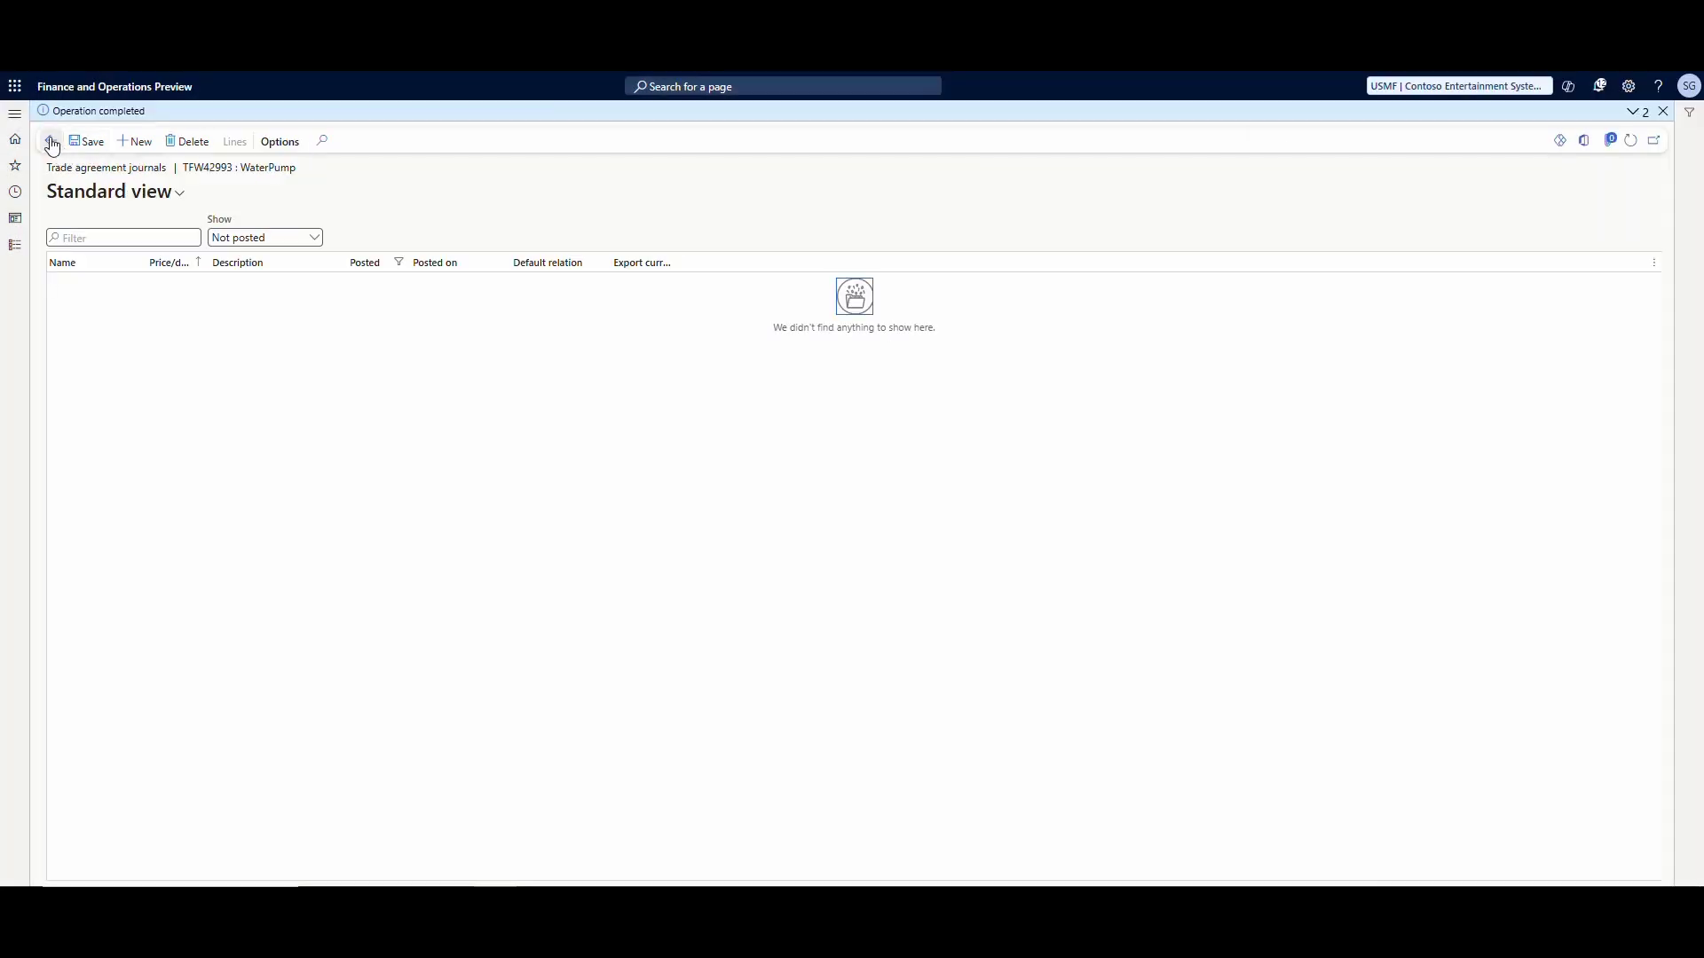
left_click(51, 142)
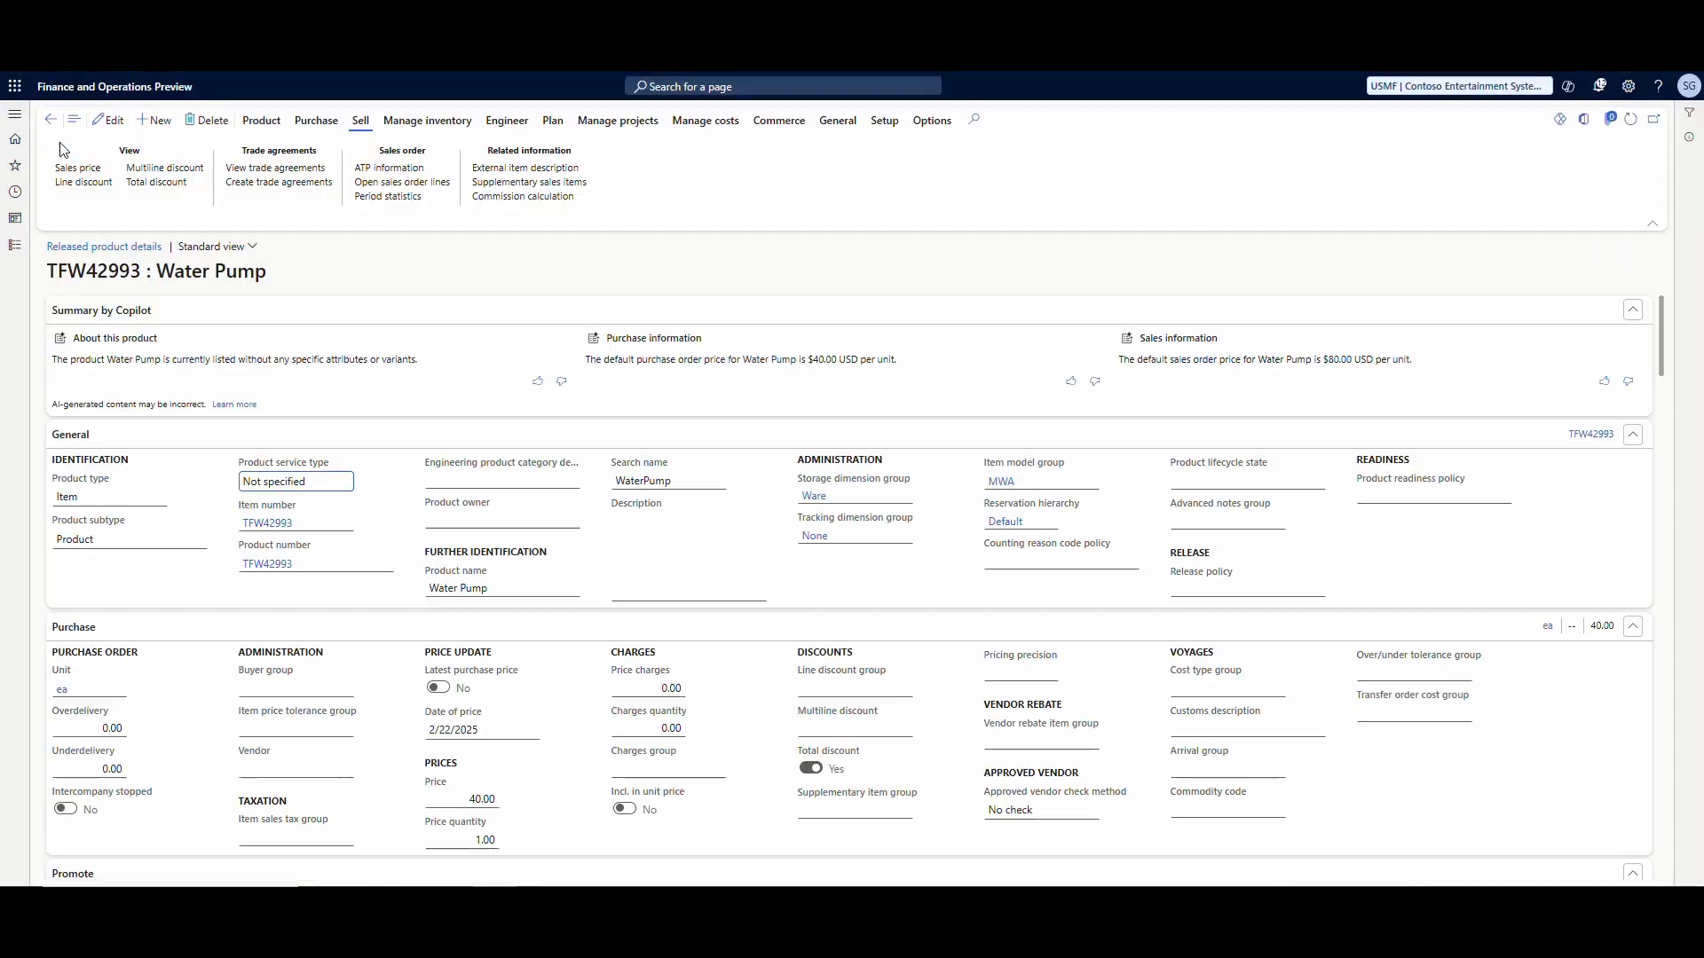
left_click(272, 169)
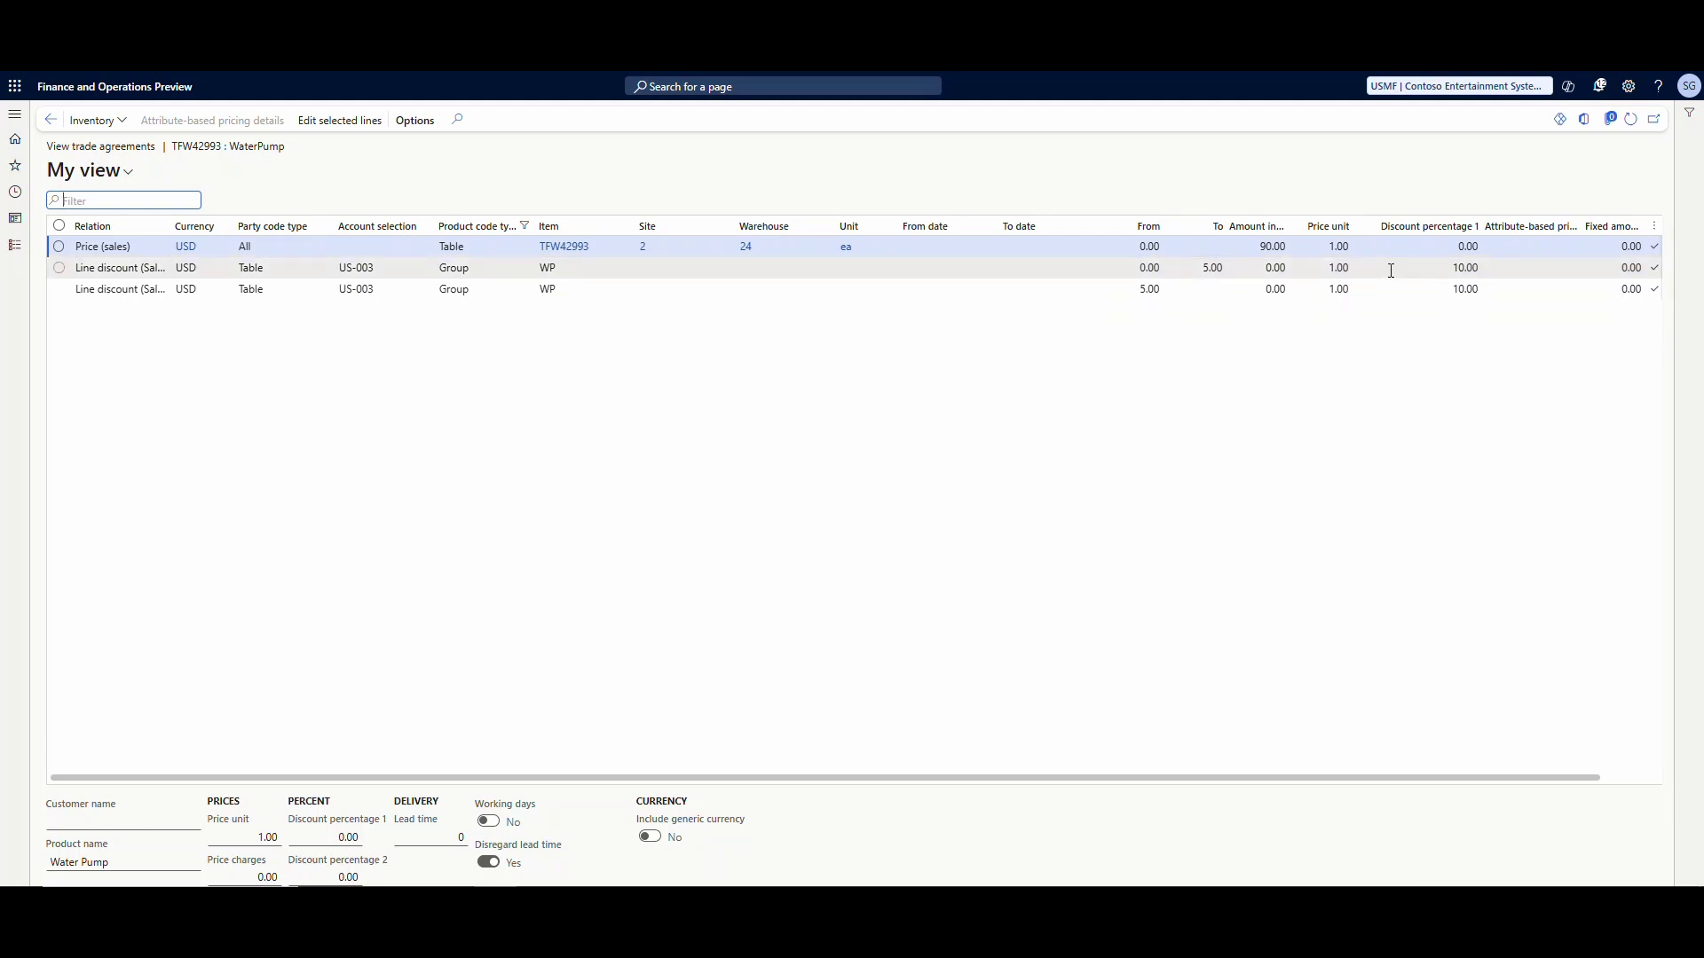
left_click(656, 288)
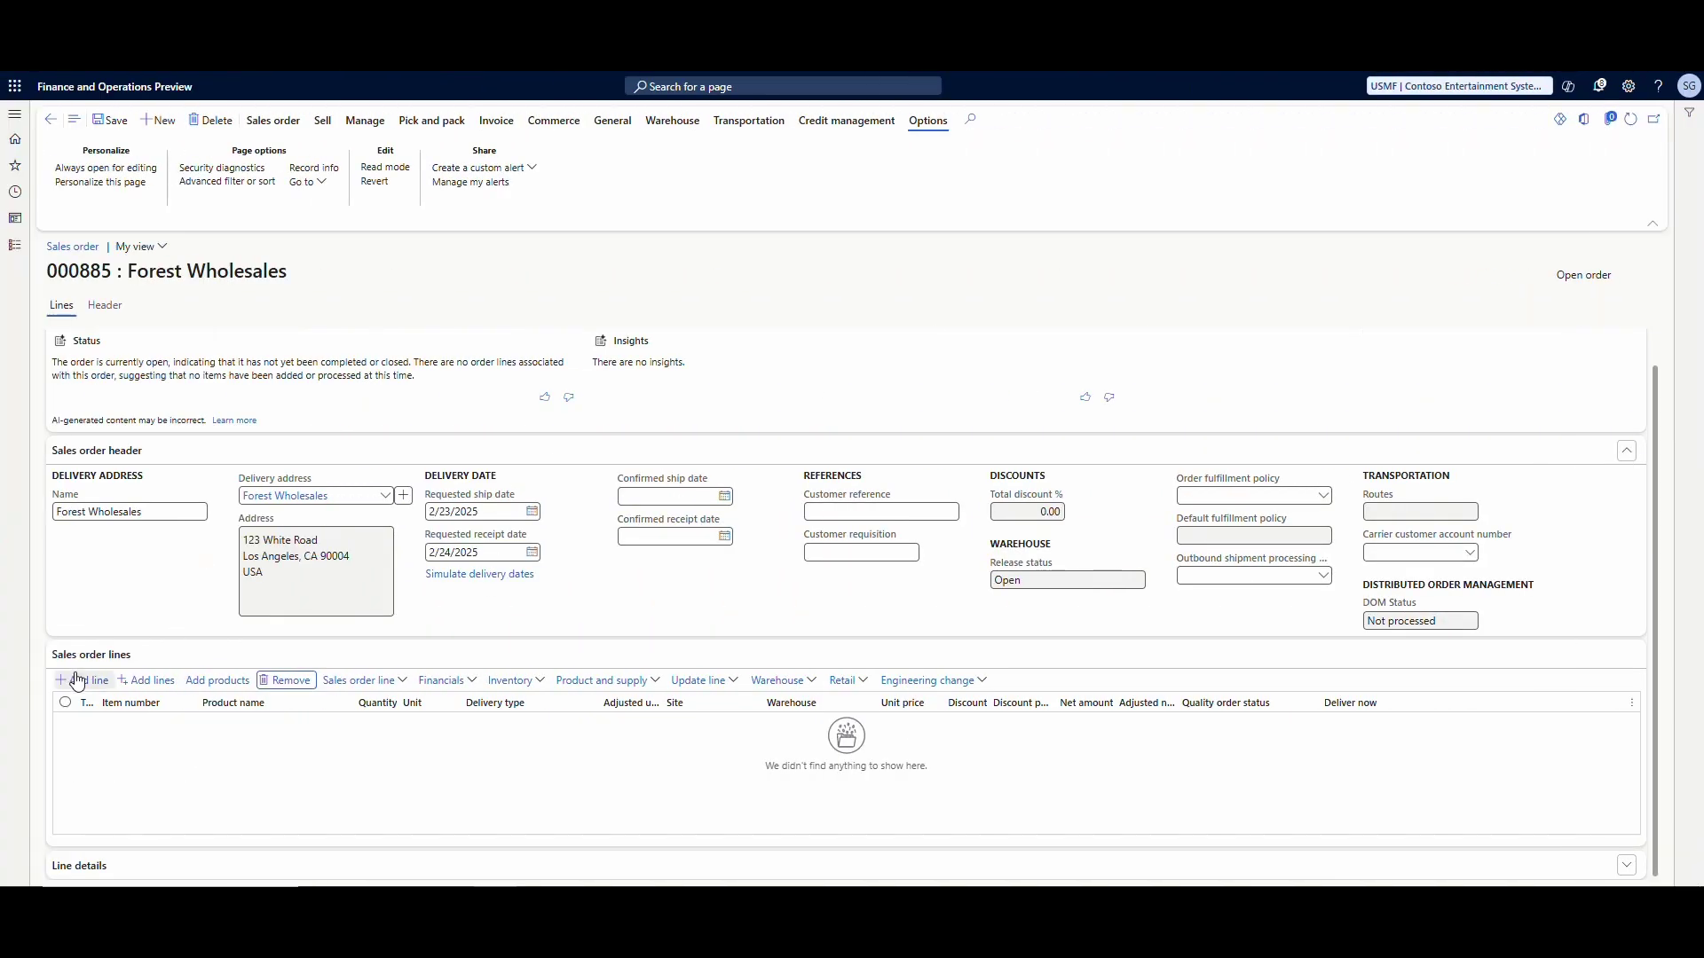
Add a Water Pump TFW42993 line to the sales order with quantity 4
left_click(78, 680)
type("TFW42993")
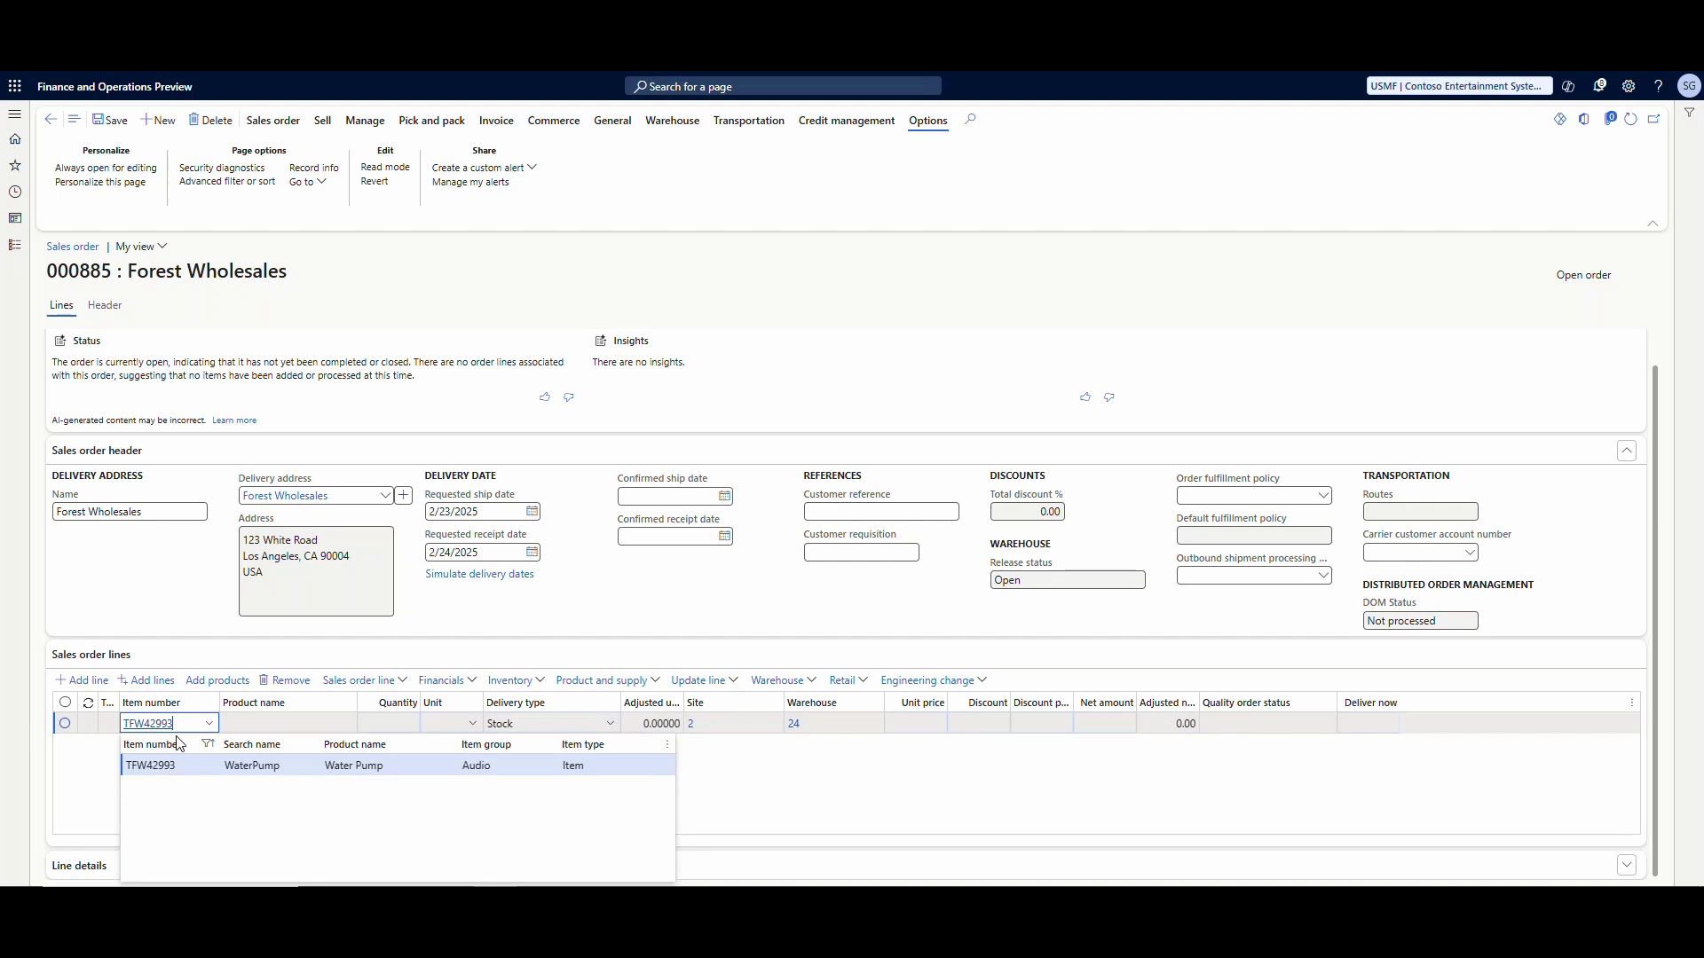
key("Tab")
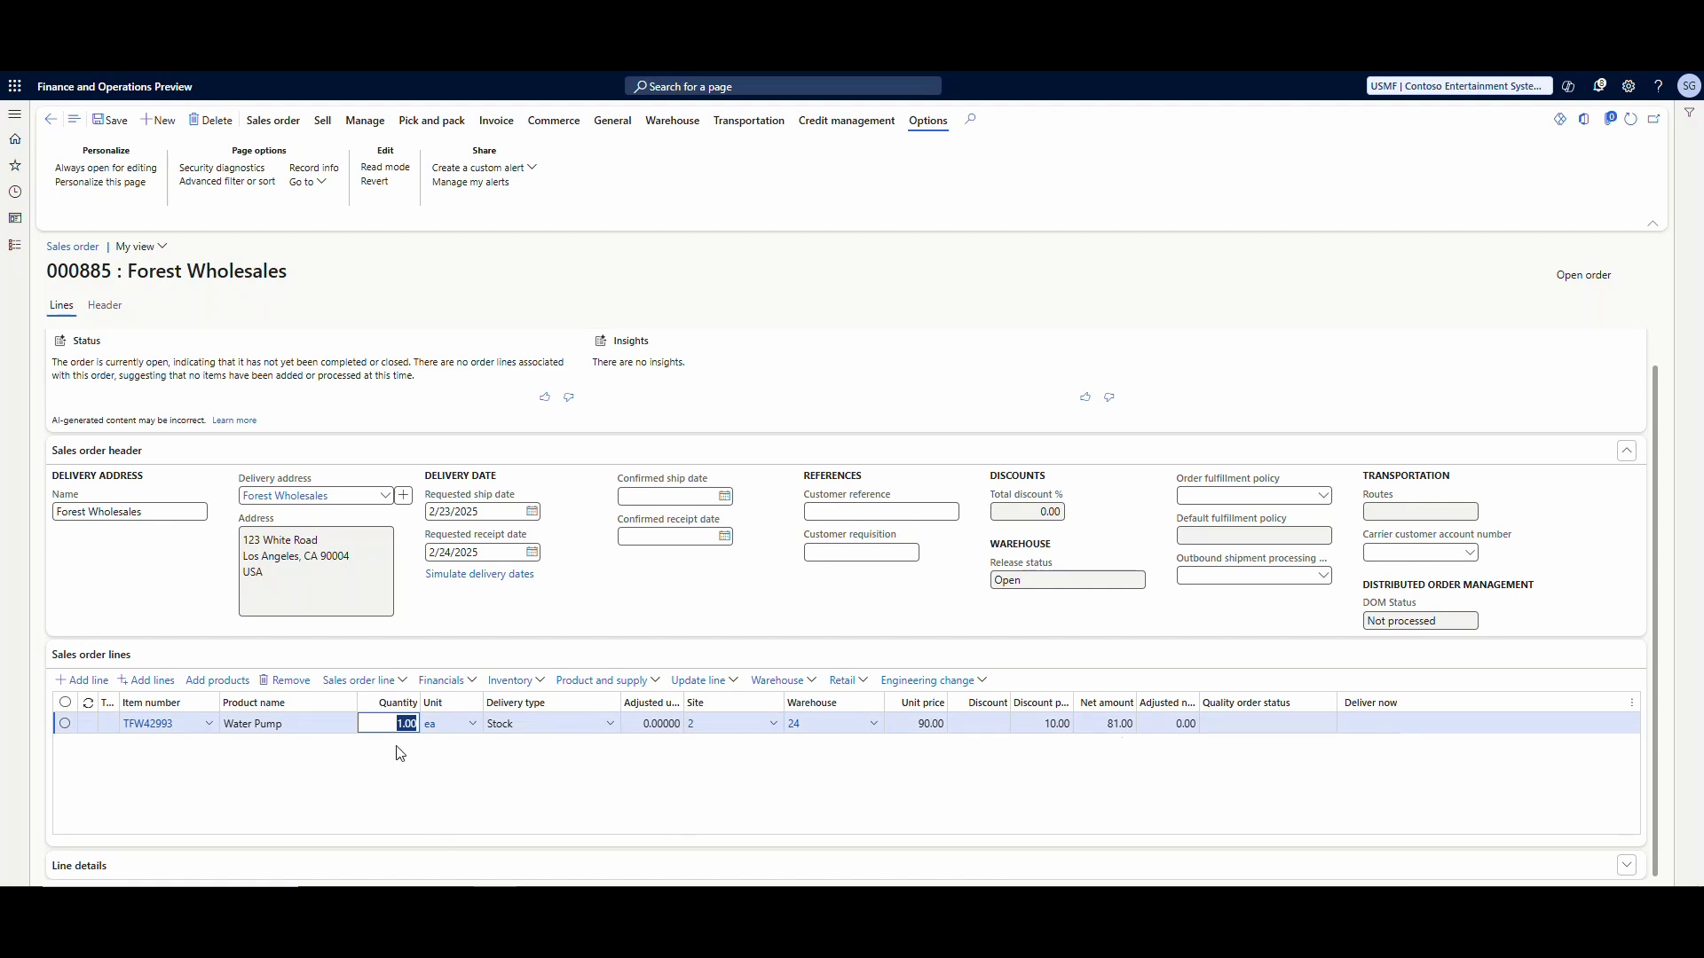
type("4")
key("Tab")
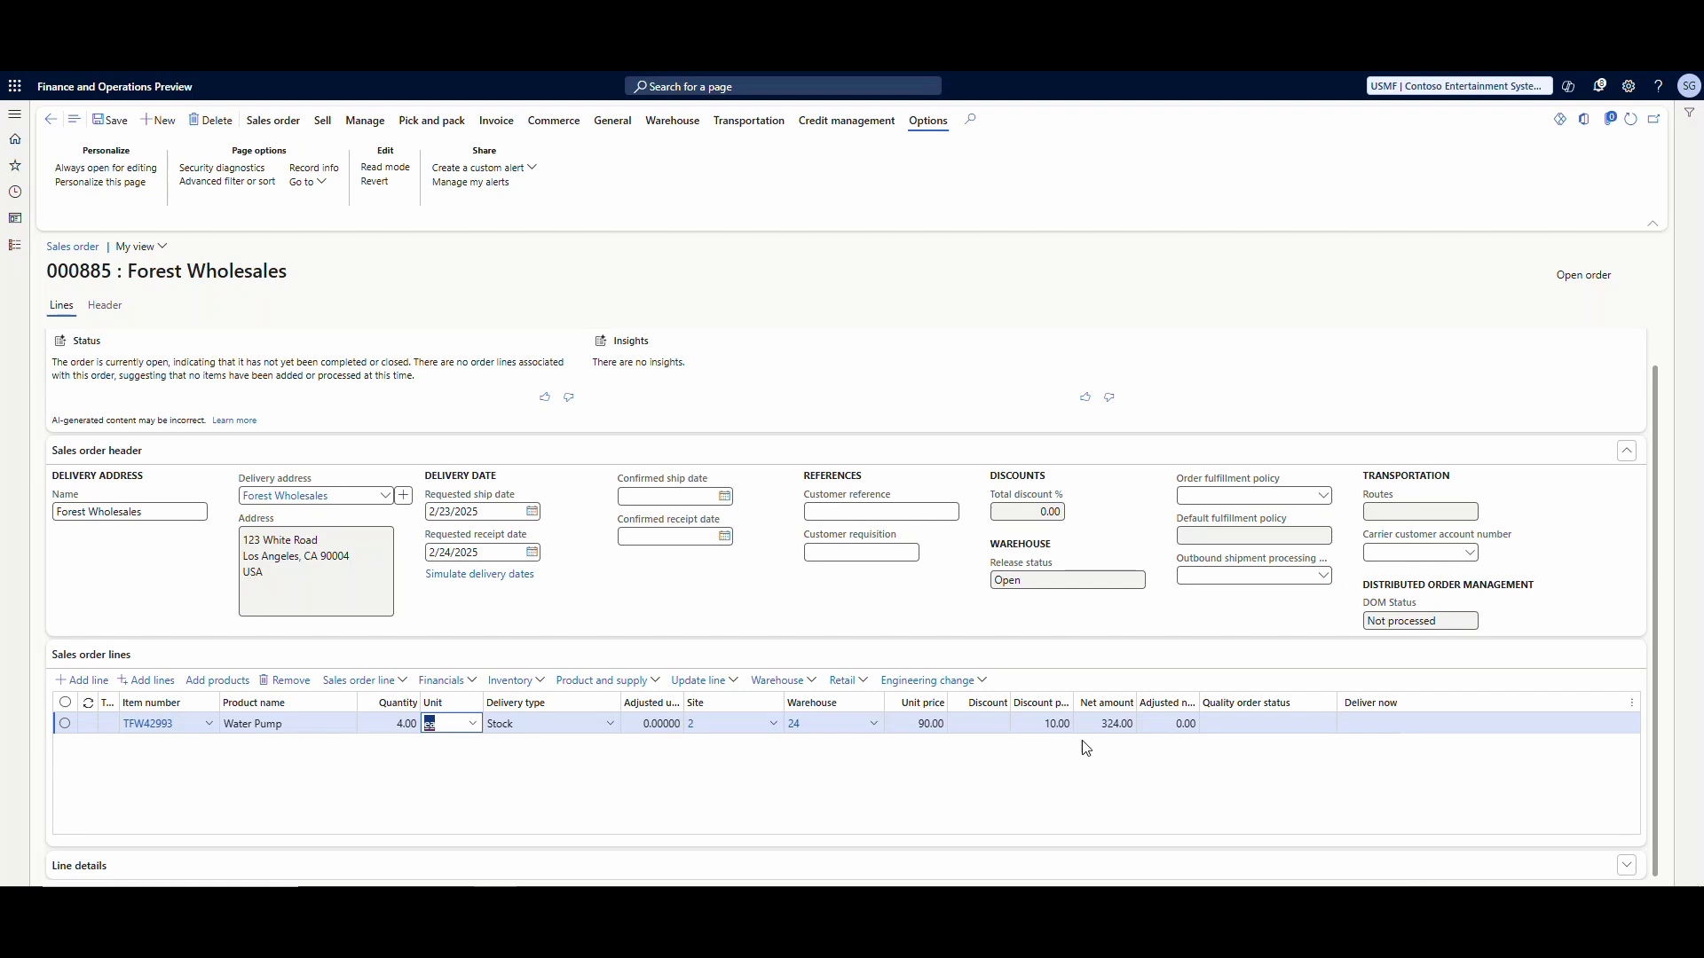
Change the line quantity to 5, 6, then 100 to trigger the 14.50% discount
key("shift+Tab")
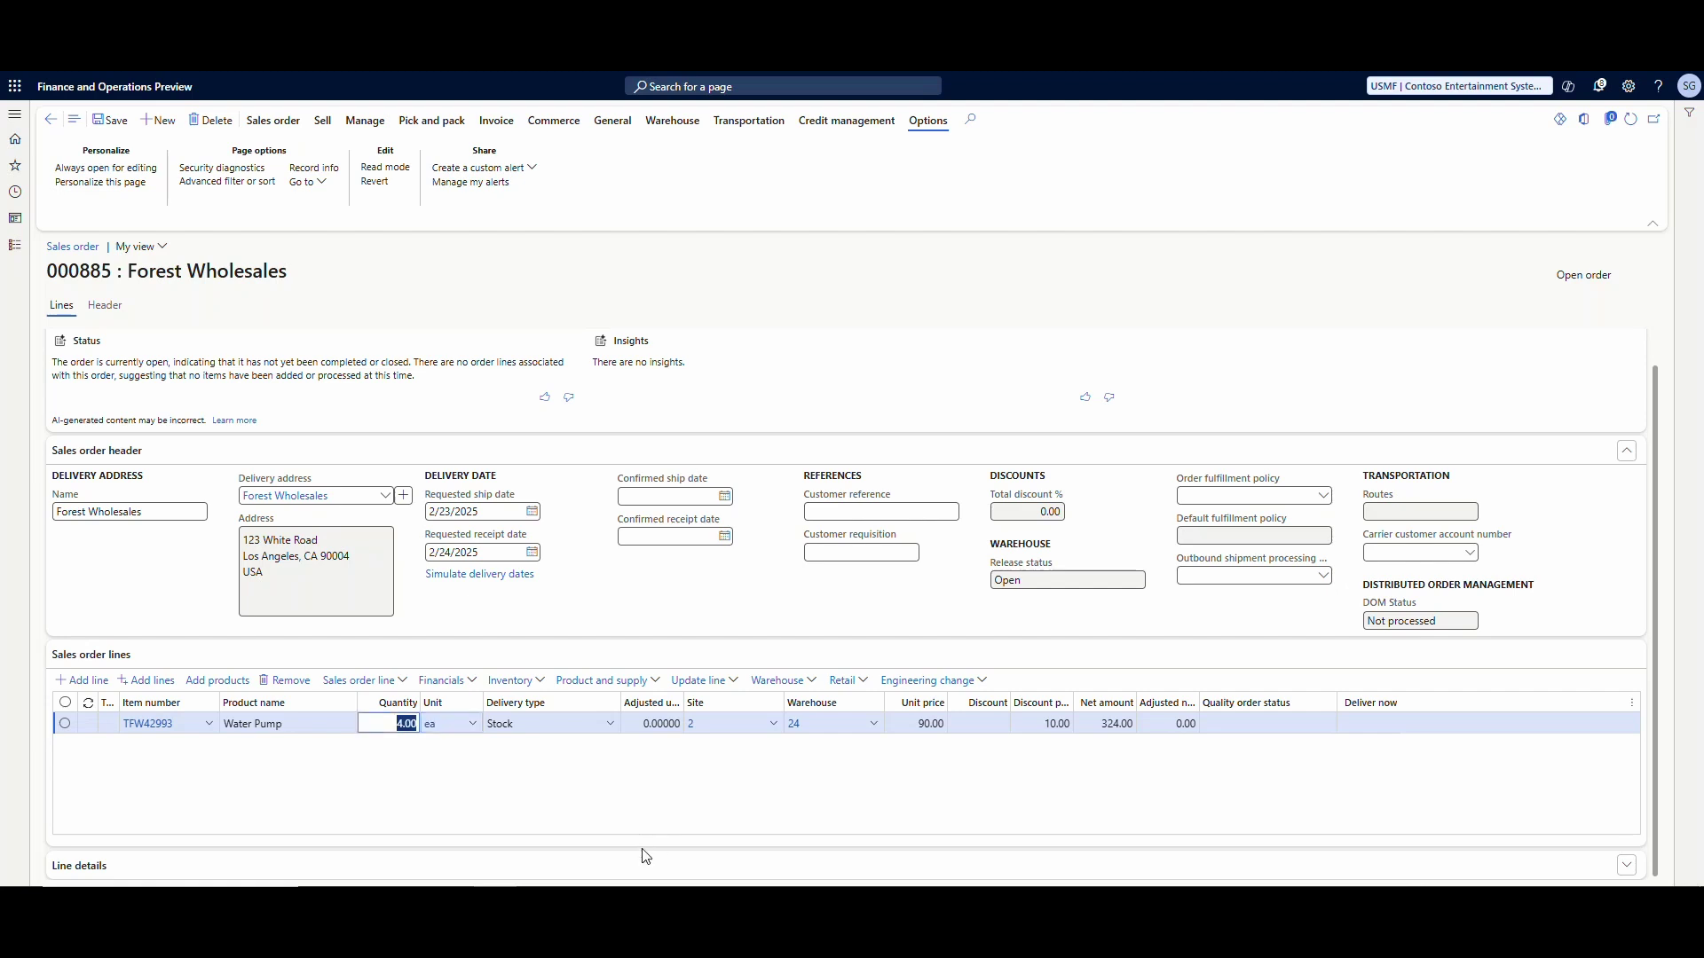
type("5")
key("Tab")
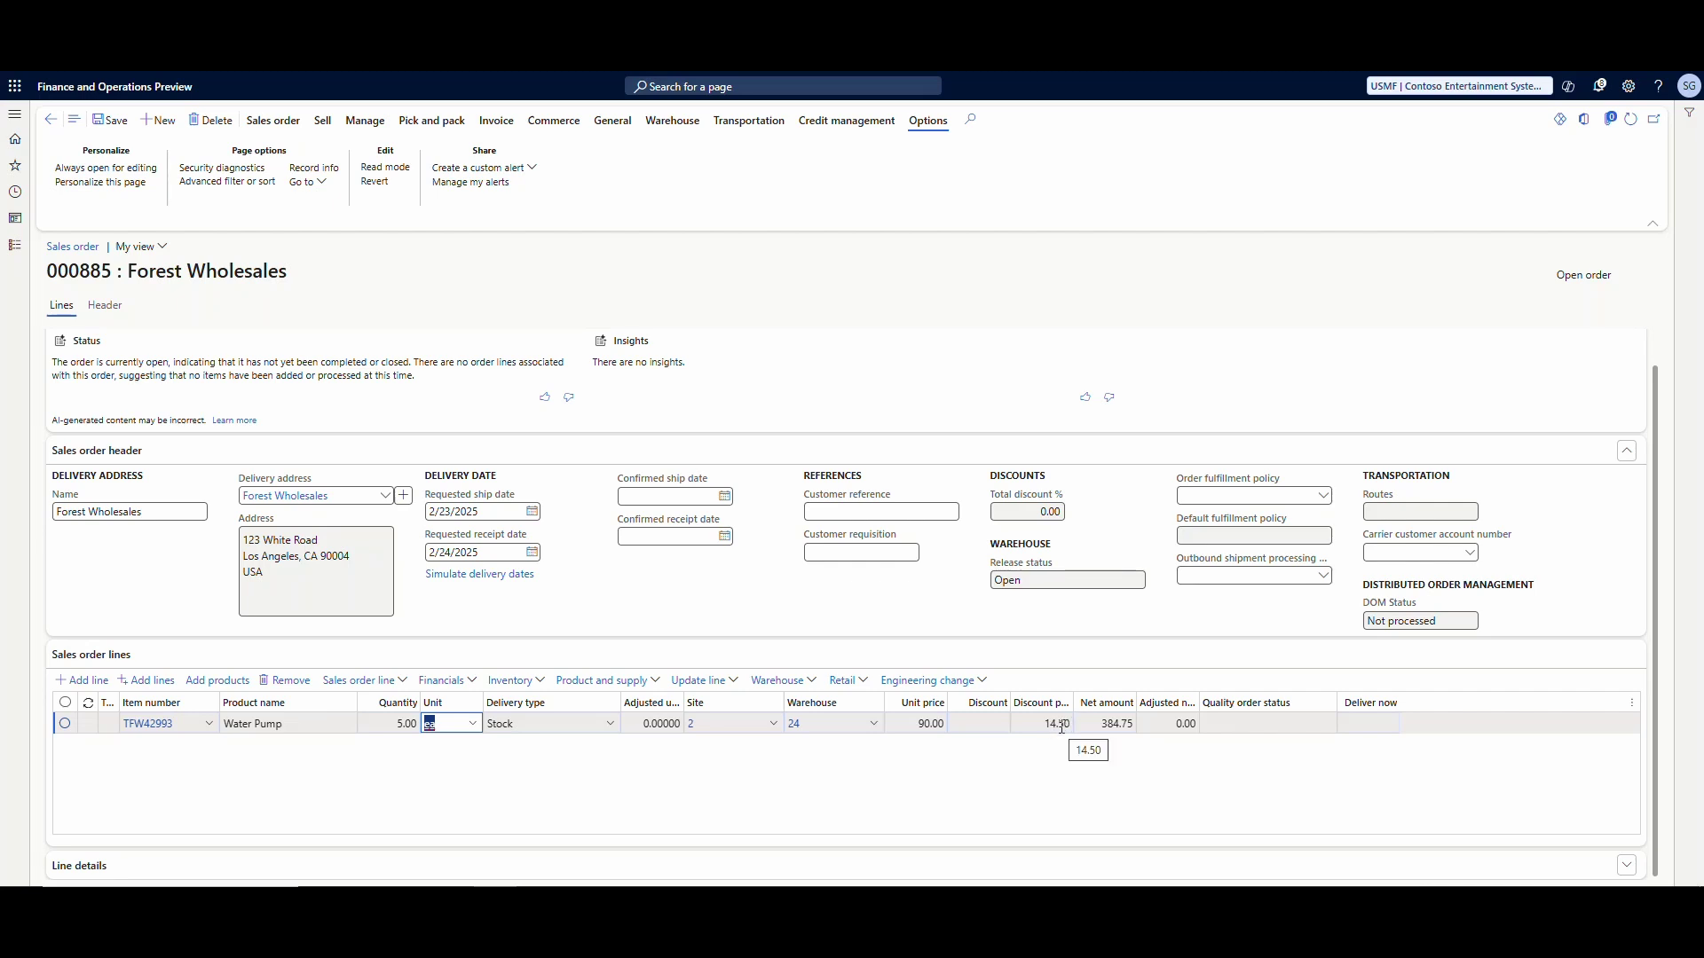
key("shift+Tab")
mouse_move(477, 732)
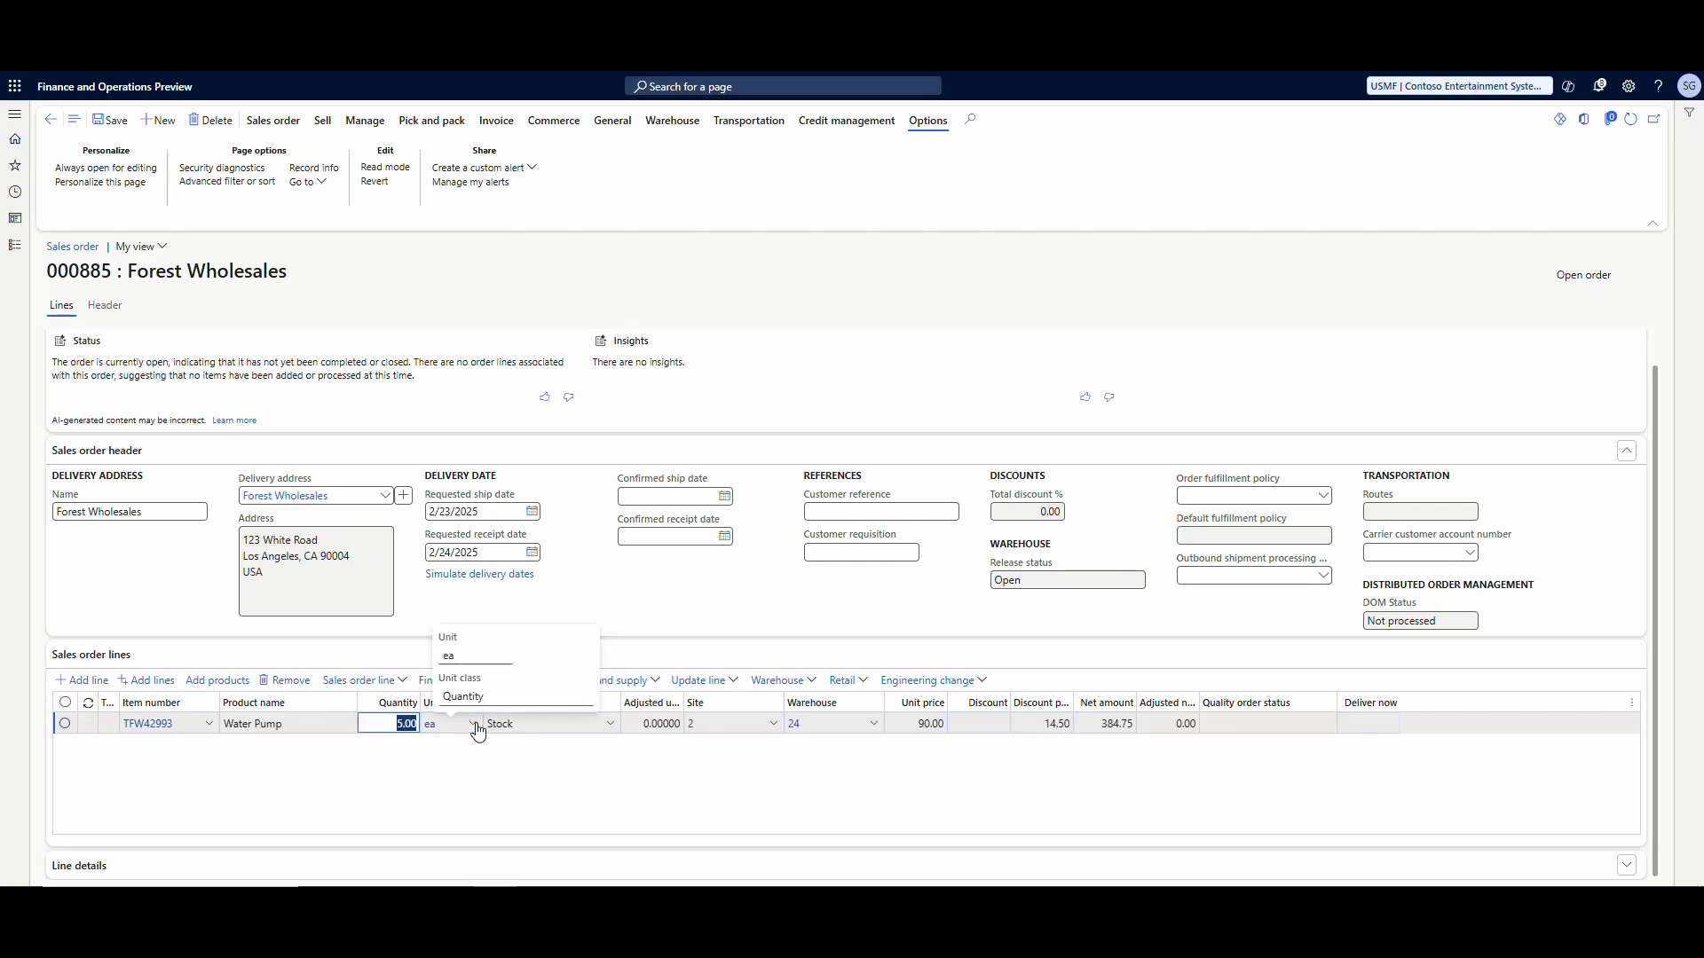
type("6")
key("Tab")
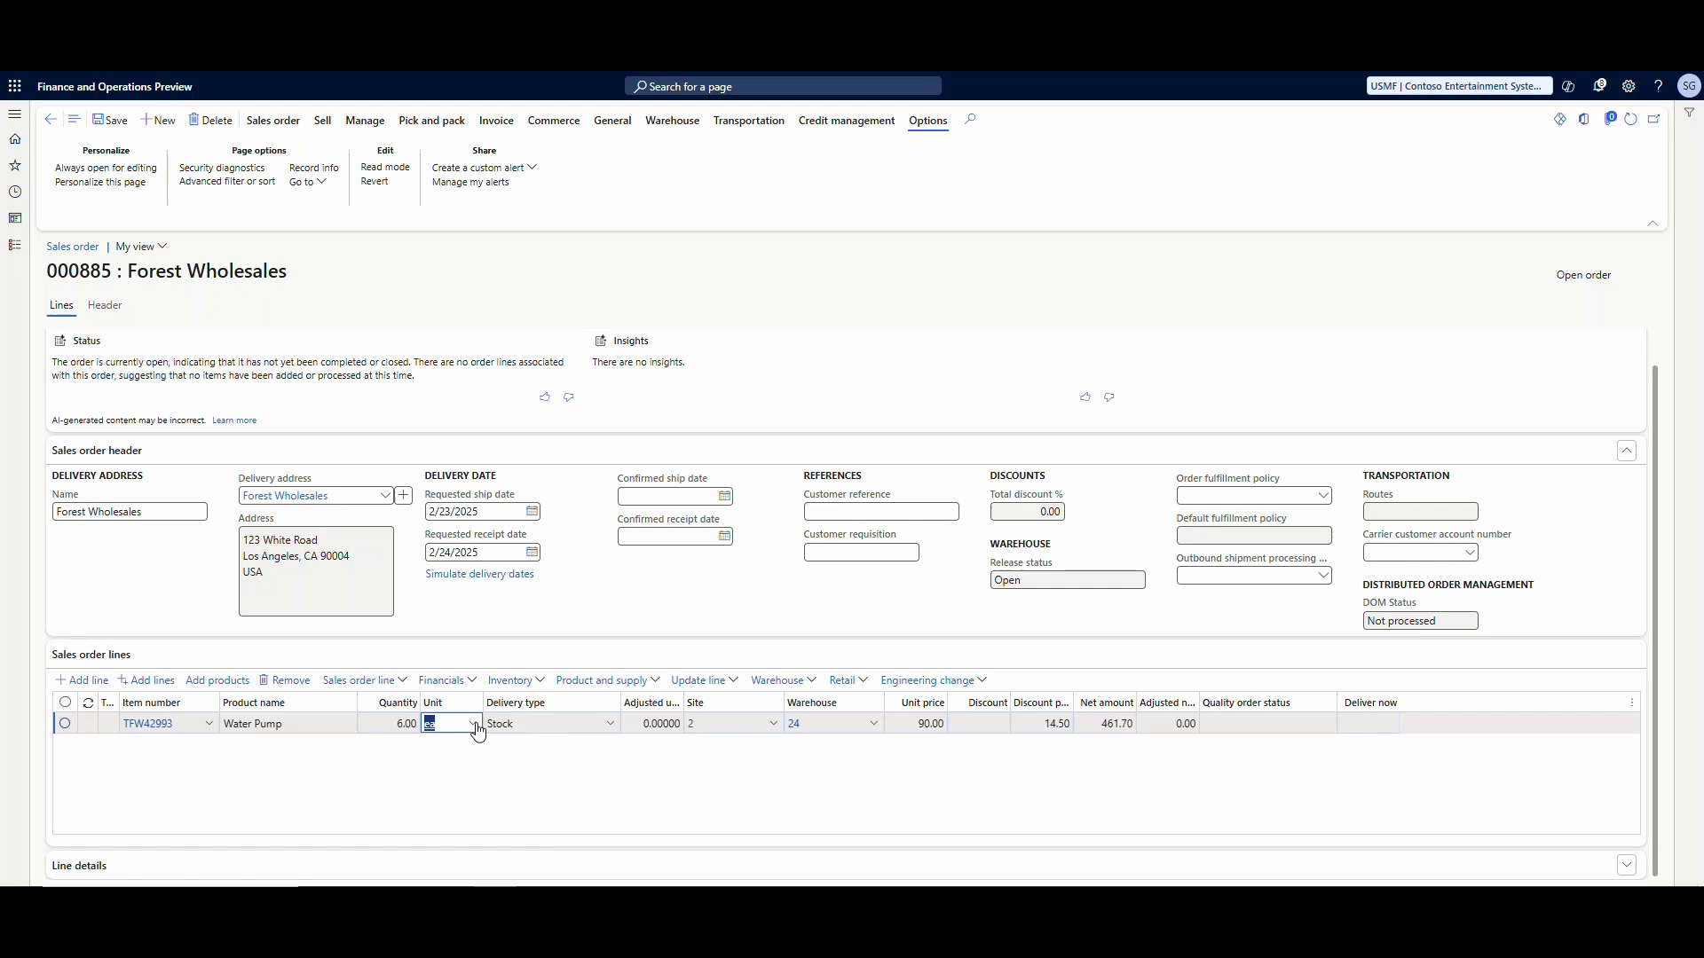
key("shift+Tab")
type("10")
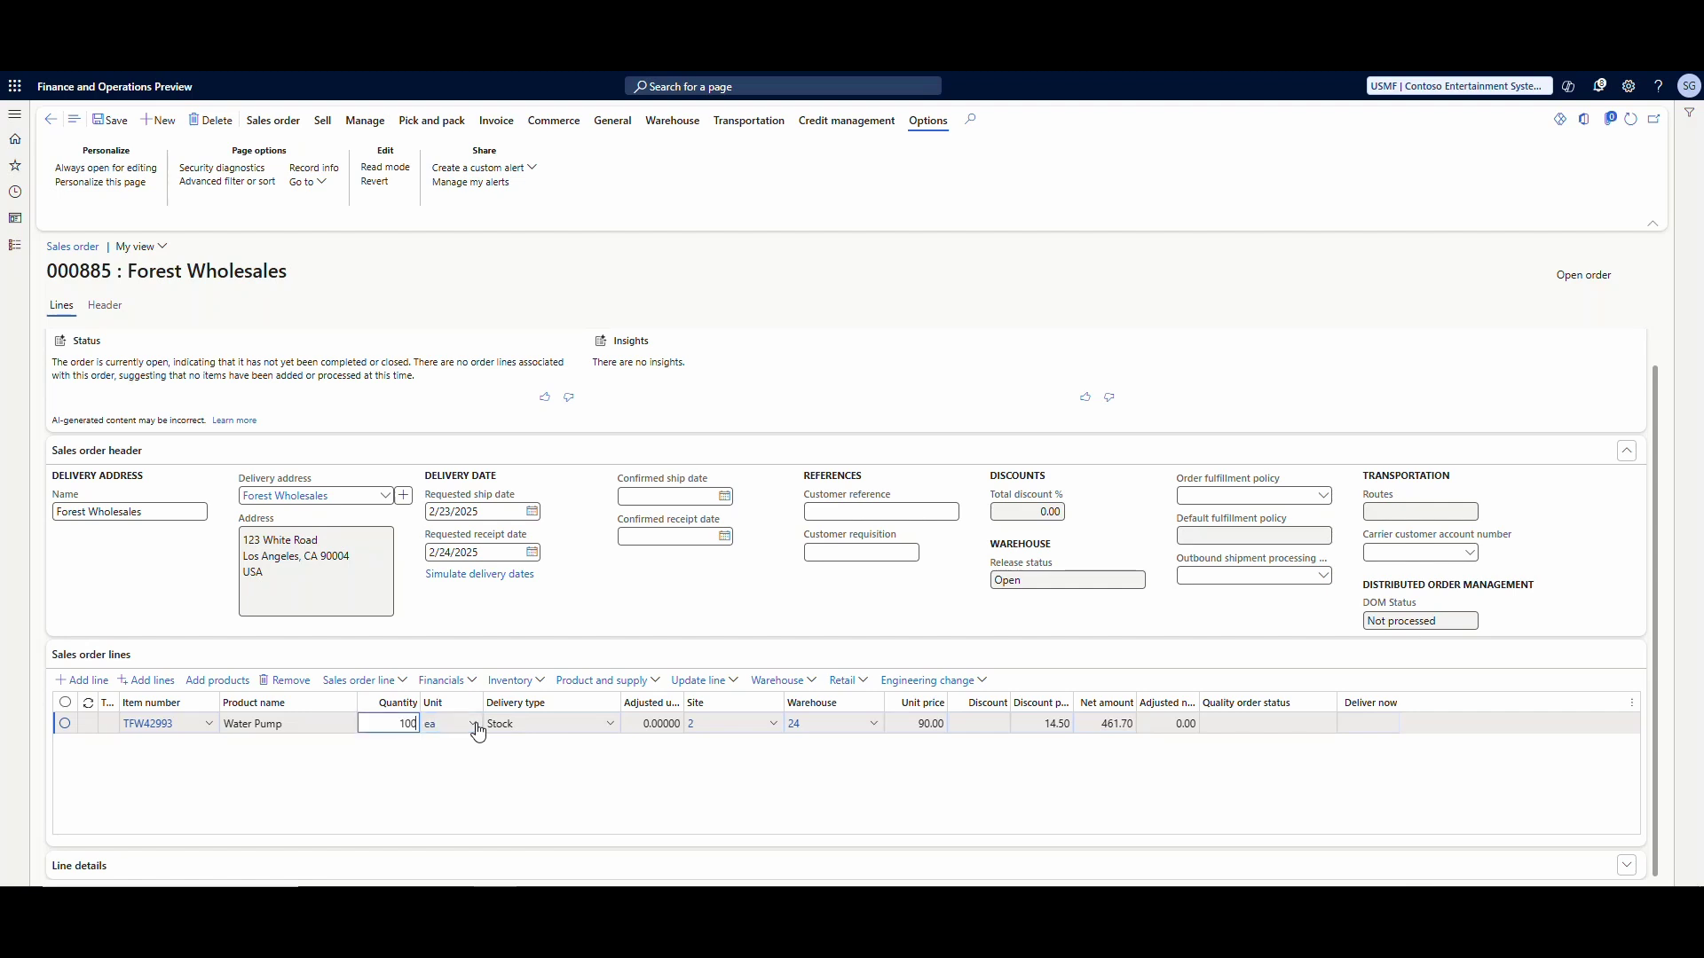
key("Tab")
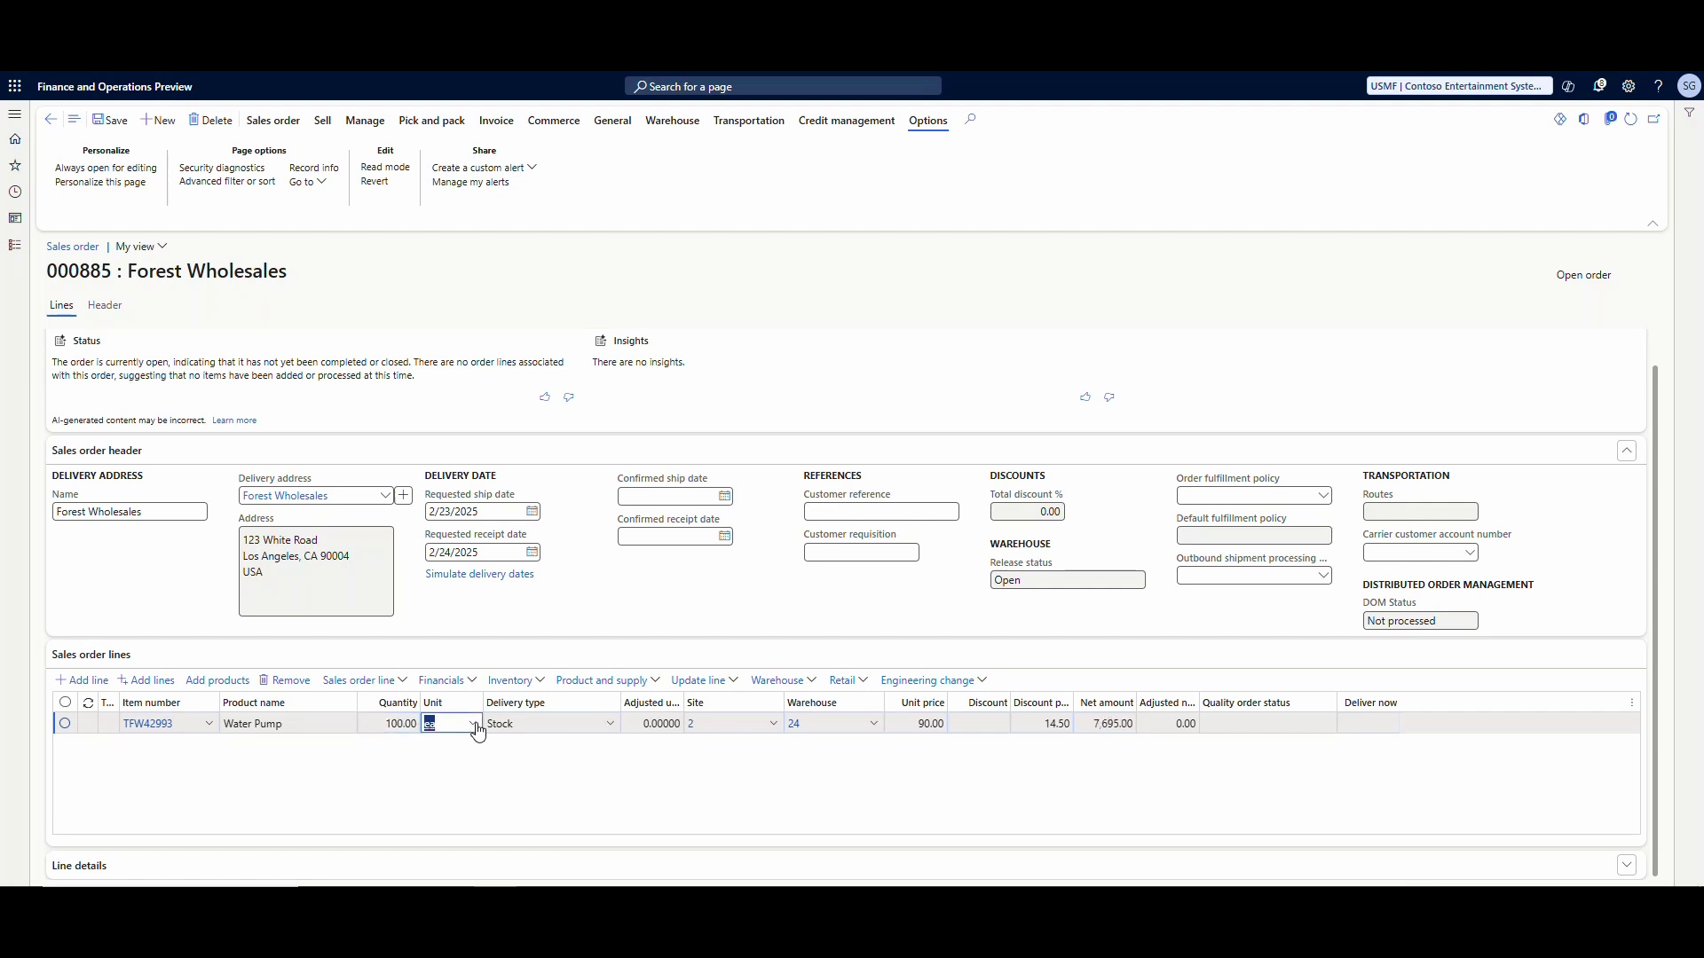